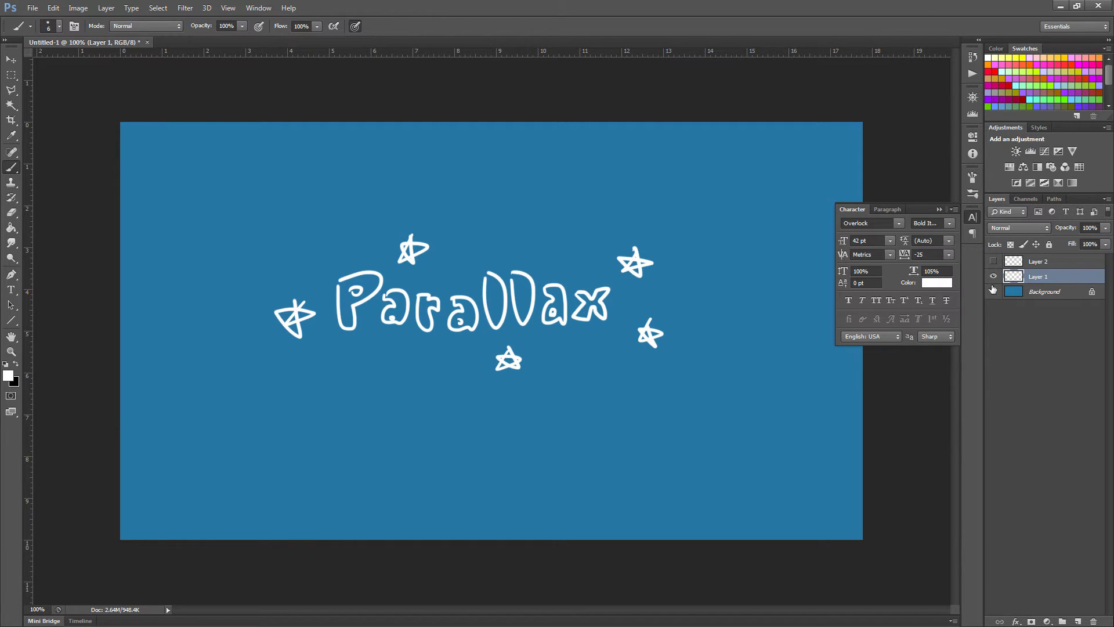
- Hide Layer 1, which holds the hand-drawn Parallax title
click(994, 276)
- On Layer 2, paint the road edges with a dashed centre line and a small camera icon
click(994, 261)
click(1036, 261)
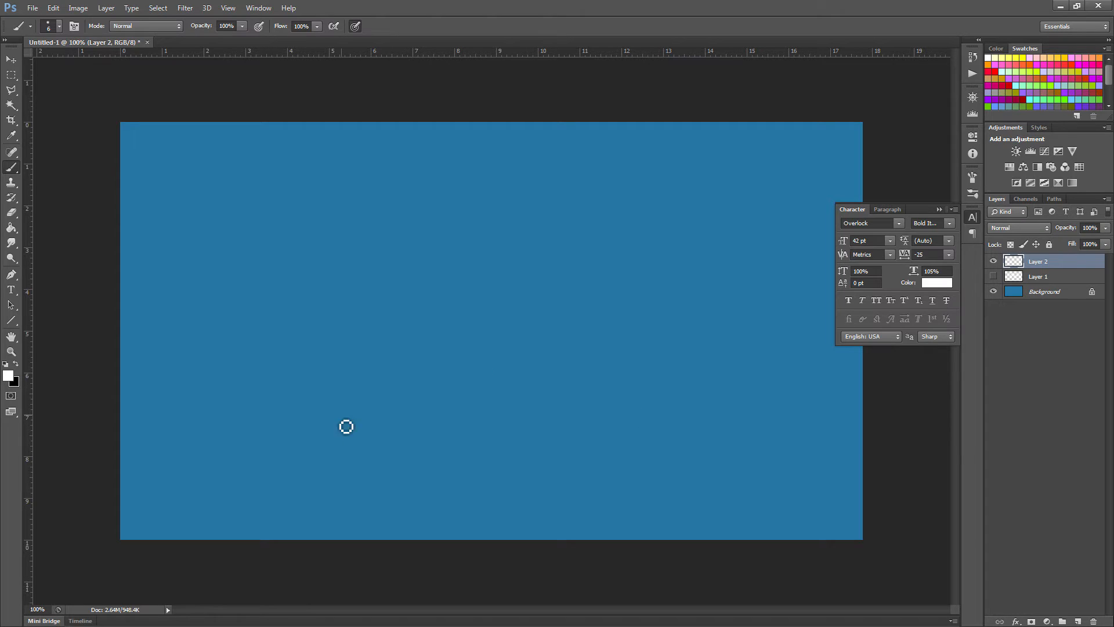
drag(202, 402, 236, 400)
drag(207, 342, 429, 503)
drag(155, 399, 276, 556)
drag(176, 366, 184, 374)
drag(224, 407, 303, 474)
drag(308, 479, 392, 531)
click(278, 461)
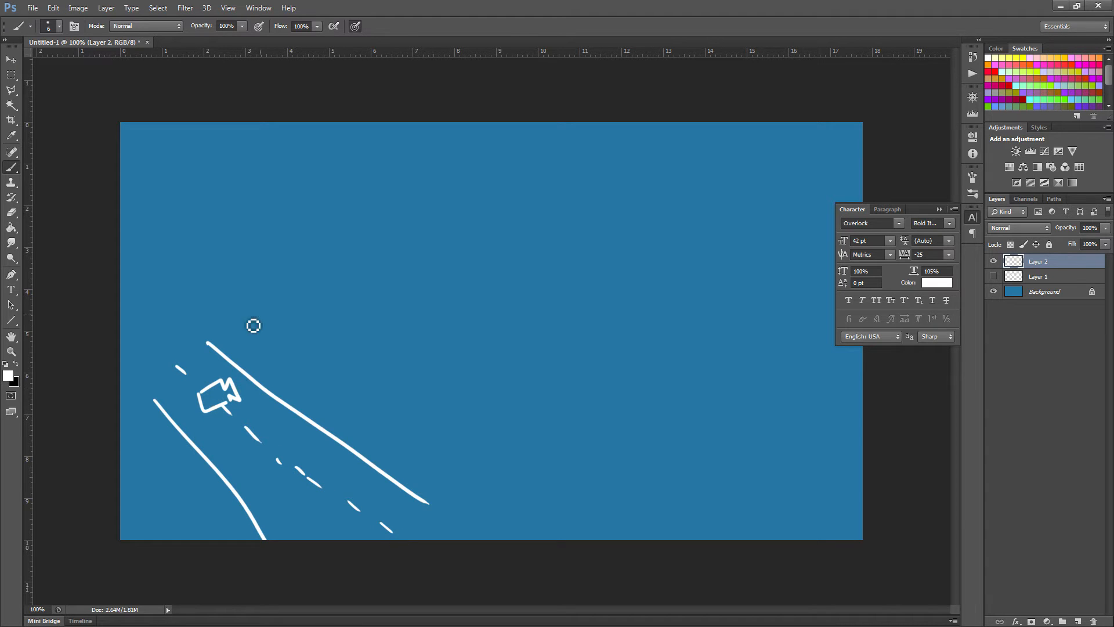
- Paint a railing along the road with rungs and a zigzag pattern
mouse_move(212, 336)
mouse_down()
mouse_move(463, 493)
mouse_move(222, 356)
mouse_up()
drag(234, 354, 251, 369)
drag(265, 368, 279, 397)
drag(290, 394, 292, 406)
drag(316, 412, 330, 431)
drag(372, 433, 392, 468)
mouse_move(411, 461)
mouse_down()
mouse_move(412, 485)
mouse_move(432, 499)
mouse_up()
drag(220, 357, 446, 507)
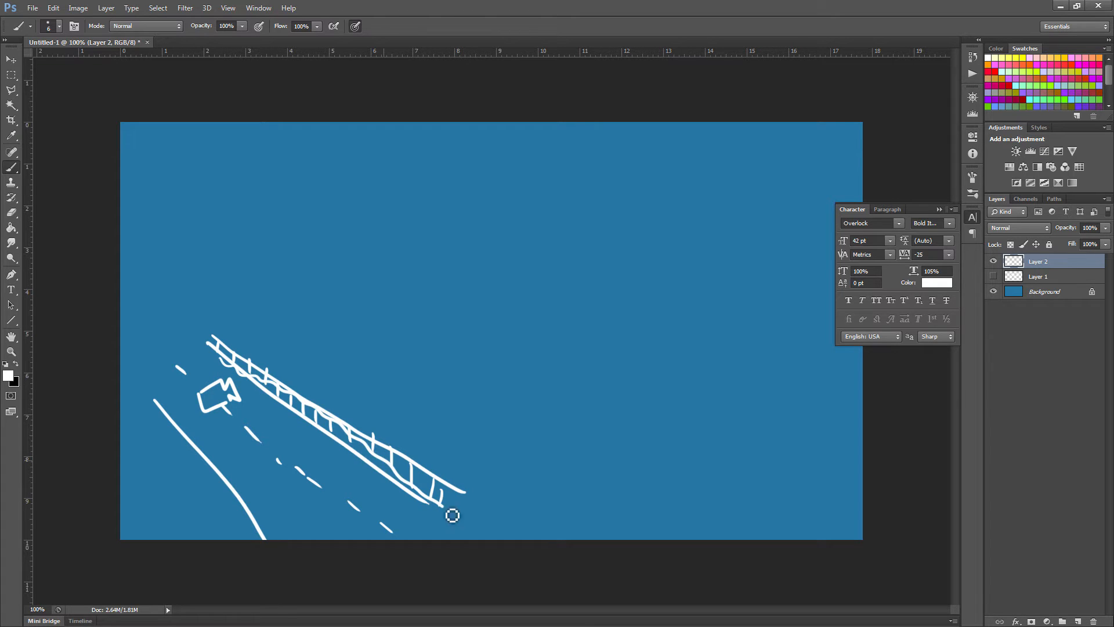
- Draw a tall tree and a second tree with trunk and overlapping oval crowns
mouse_move(230, 358)
mouse_down()
mouse_move(233, 312)
mouse_move(249, 322)
mouse_move(240, 314)
mouse_move(285, 287)
mouse_move(235, 306)
mouse_up()
drag(356, 443, 367, 413)
drag(374, 459, 377, 422)
mouse_move(363, 410)
mouse_down()
mouse_move(377, 351)
mouse_move(372, 401)
mouse_up()
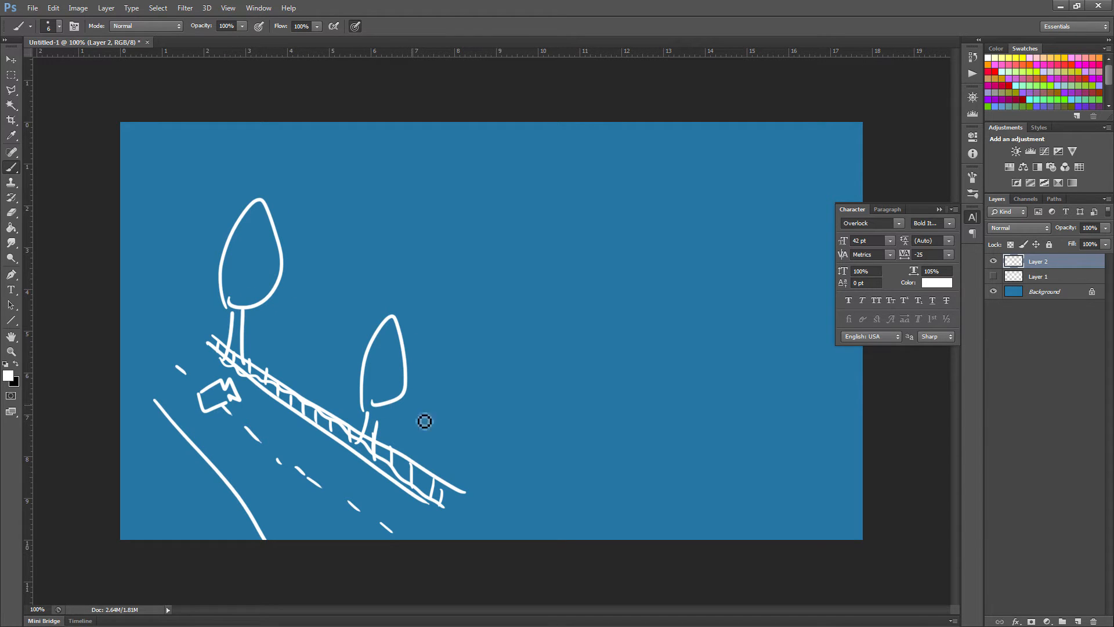
mouse_move(400, 487)
mouse_down()
mouse_move(408, 461)
mouse_move(391, 435)
mouse_move(420, 368)
mouse_up()
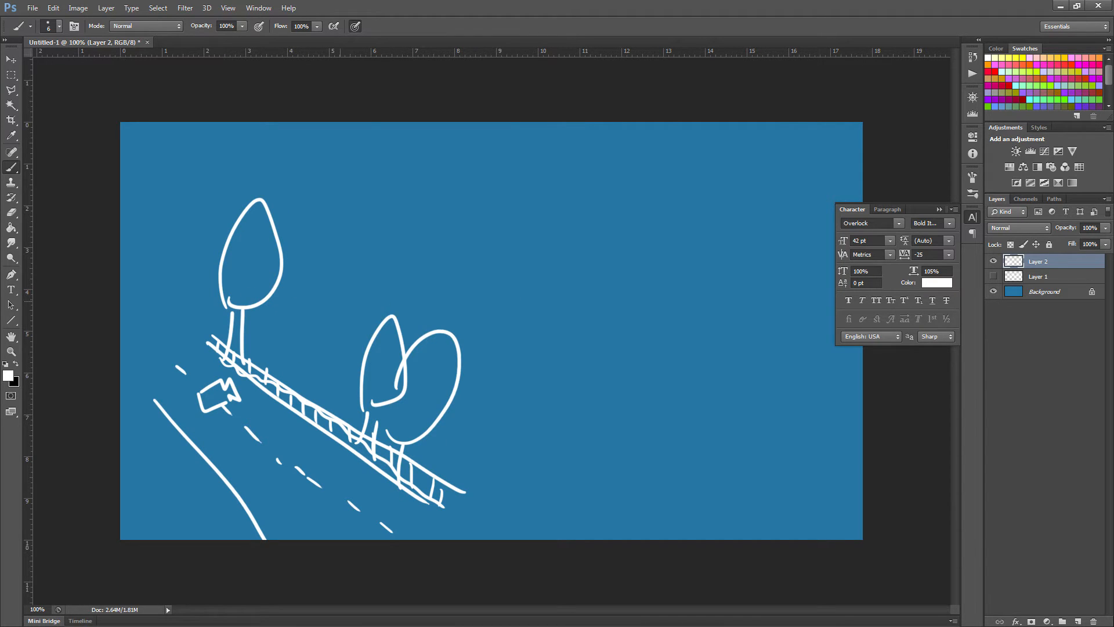
- Paint six diagonal speed lines across the right side
drag(291, 327, 592, 199)
drag(438, 296, 595, 229)
drag(504, 335, 629, 279)
drag(504, 422, 641, 341)
drag(531, 472, 666, 378)
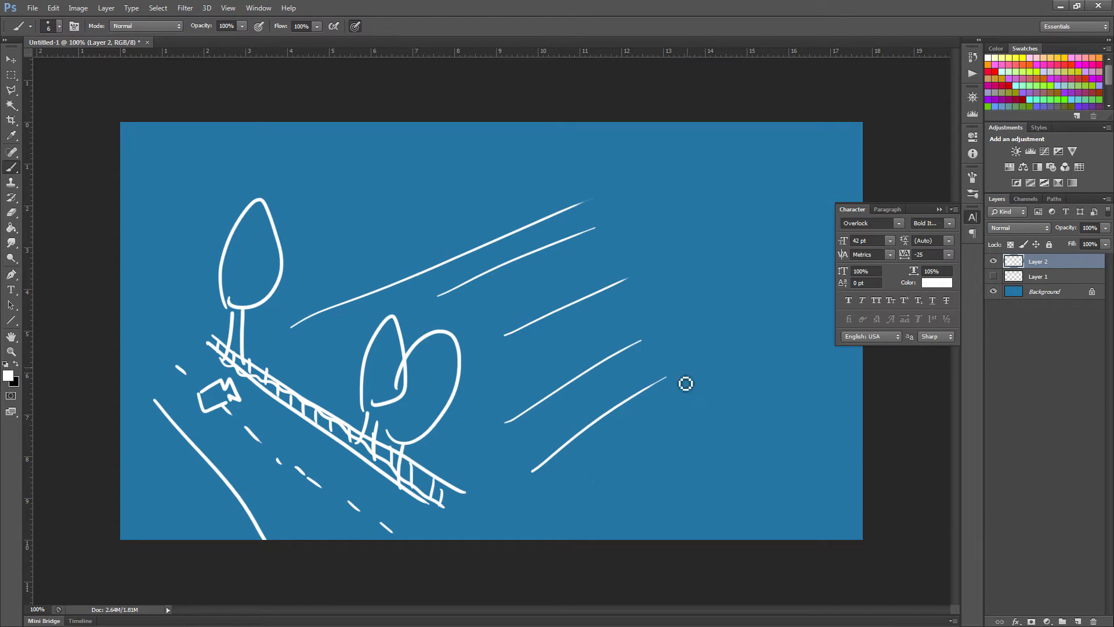
drag(588, 489, 780, 302)
- Draw a wavy cloud in the upper right
mouse_move(620, 171)
mouse_down()
mouse_move(669, 170)
mouse_move(732, 188)
mouse_move(832, 252)
mouse_move(837, 266)
mouse_move(784, 256)
mouse_move(610, 171)
mouse_up()
mouse_move(814, 260)
mouse_down()
mouse_move(858, 283)
mouse_move(824, 250)
mouse_up()
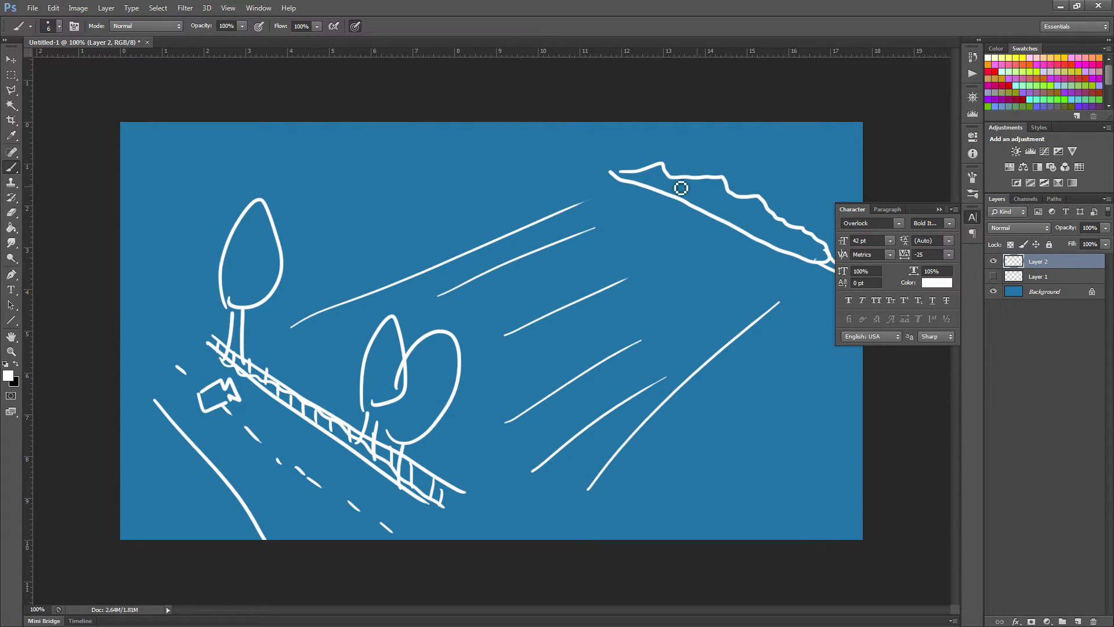
drag(601, 159, 632, 170)
- Brush a rectangular frame above the left tree with a ground line, two small trees and a wavy line
mouse_move(324, 184)
mouse_down()
mouse_move(445, 247)
mouse_move(430, 161)
mouse_move(320, 185)
mouse_up()
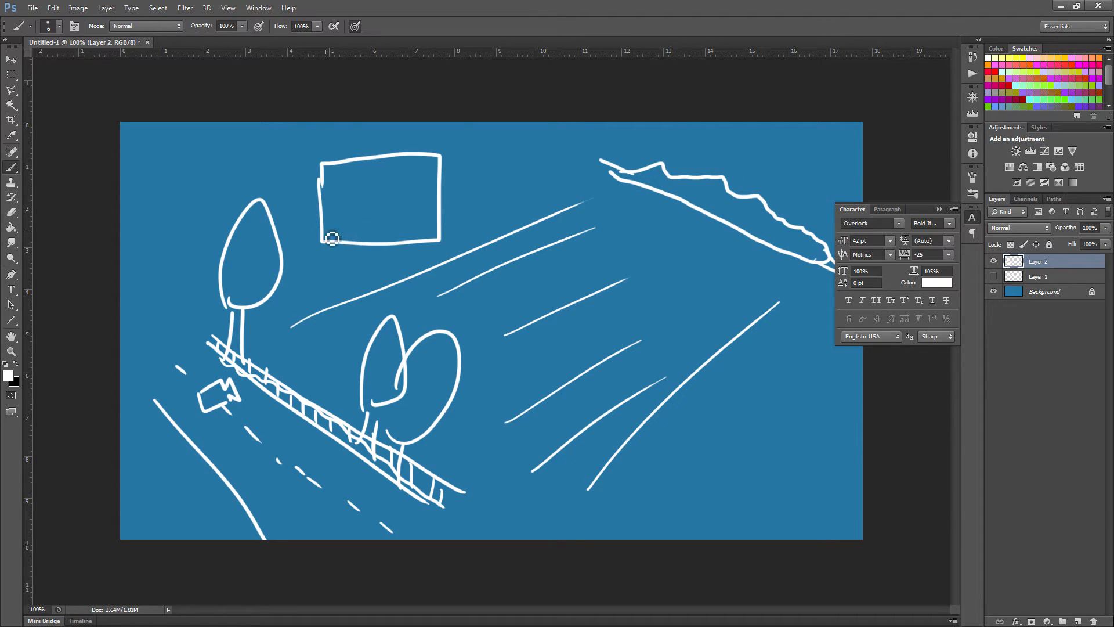
drag(326, 231, 439, 225)
mouse_move(339, 233)
mouse_down()
mouse_move(346, 209)
mouse_move(329, 224)
mouse_up()
mouse_move(418, 222)
mouse_down()
mouse_move(414, 232)
mouse_move(441, 218)
mouse_move(425, 209)
mouse_move(438, 151)
mouse_up()
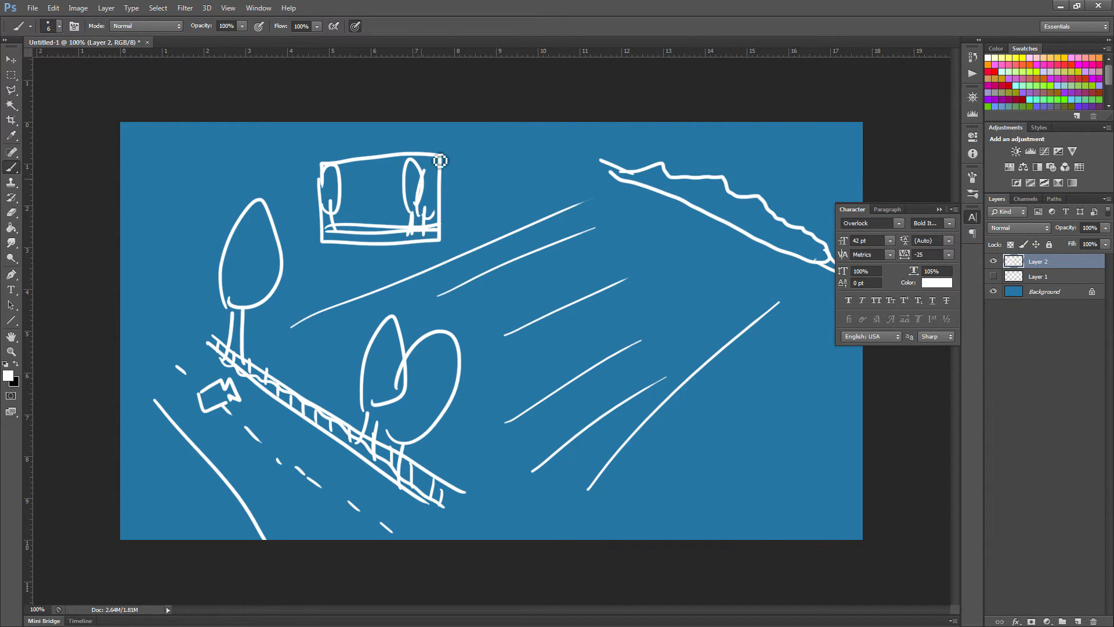
mouse_move(345, 187)
mouse_down()
mouse_move(408, 189)
mouse_move(324, 193)
mouse_up()
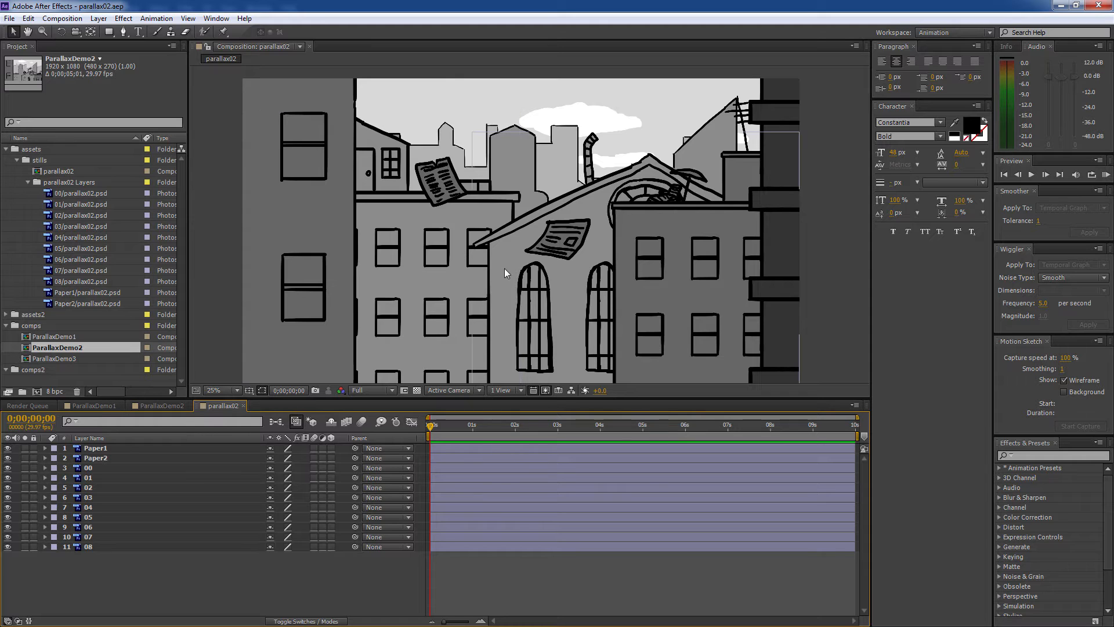
- Scrub through ParallaxDemo1 to preview its camera move, then bring up ParallaxDemo2
key(h)
mouse_move(504, 267)
mouse_down()
mouse_move(487, 263)
mouse_move(530, 252)
mouse_move(468, 251)
mouse_move(562, 246)
mouse_move(399, 254)
mouse_move(684, 254)
mouse_move(396, 263)
mouse_move(528, 254)
mouse_move(501, 254)
mouse_up()
scroll(498, 258, up, 1)
scroll(498, 258, down, 1)
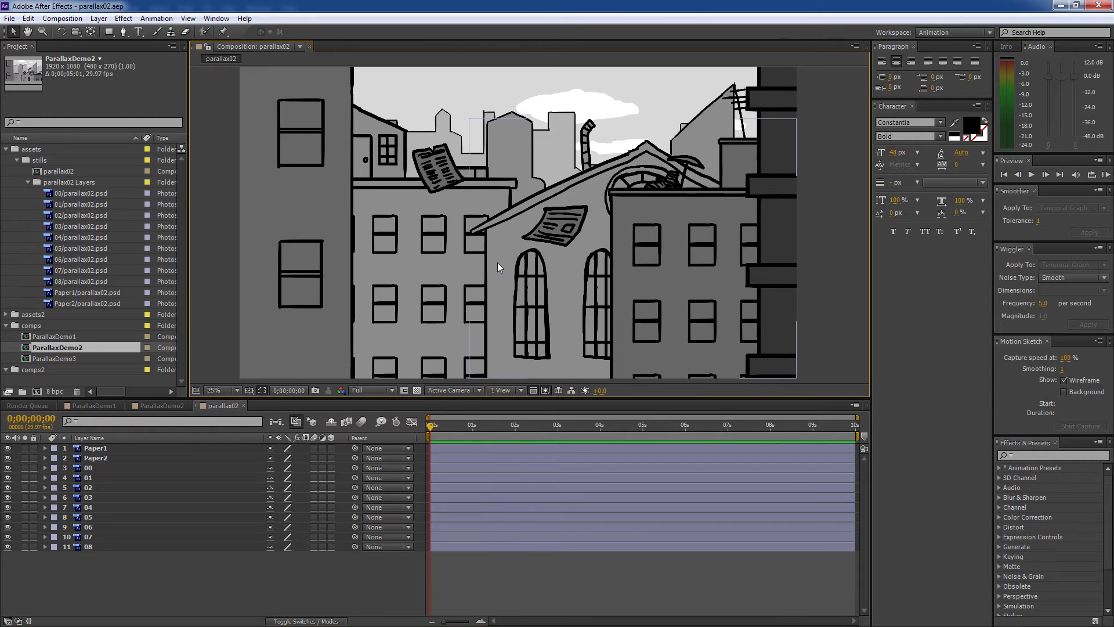
scroll(497, 262, up, 1)
scroll(496, 262, down, 1)
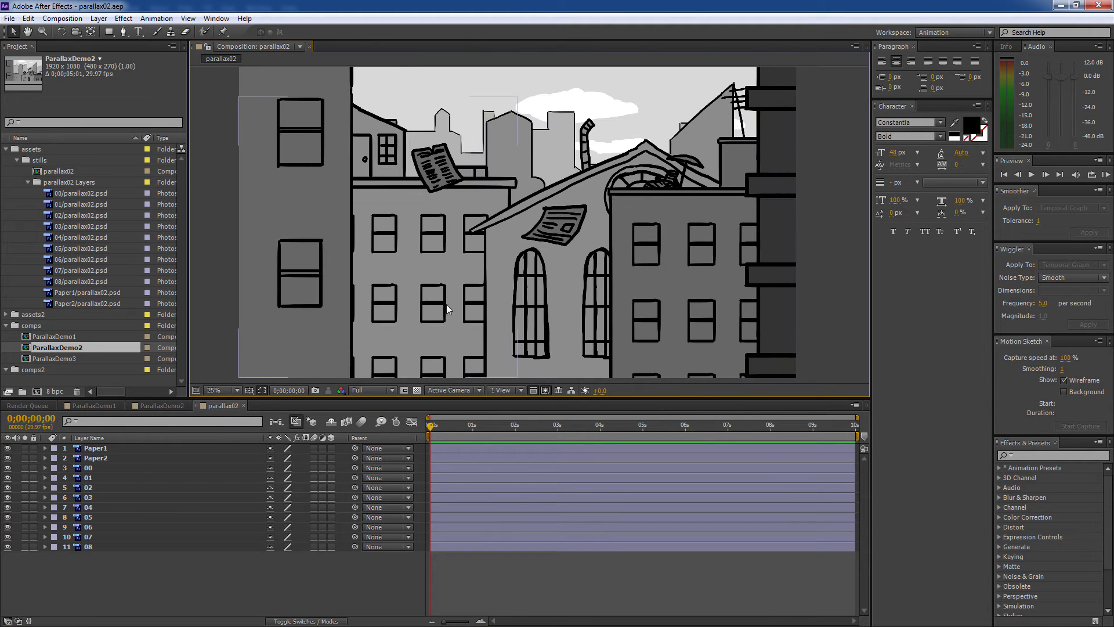
click(99, 405)
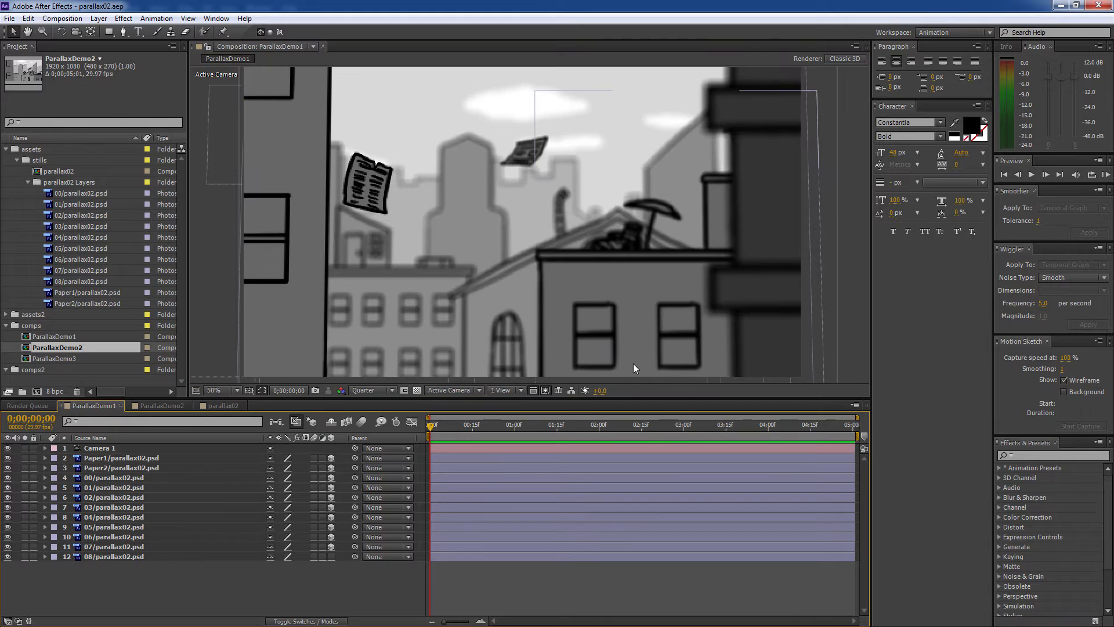
drag(451, 426, 671, 466)
click(173, 406)
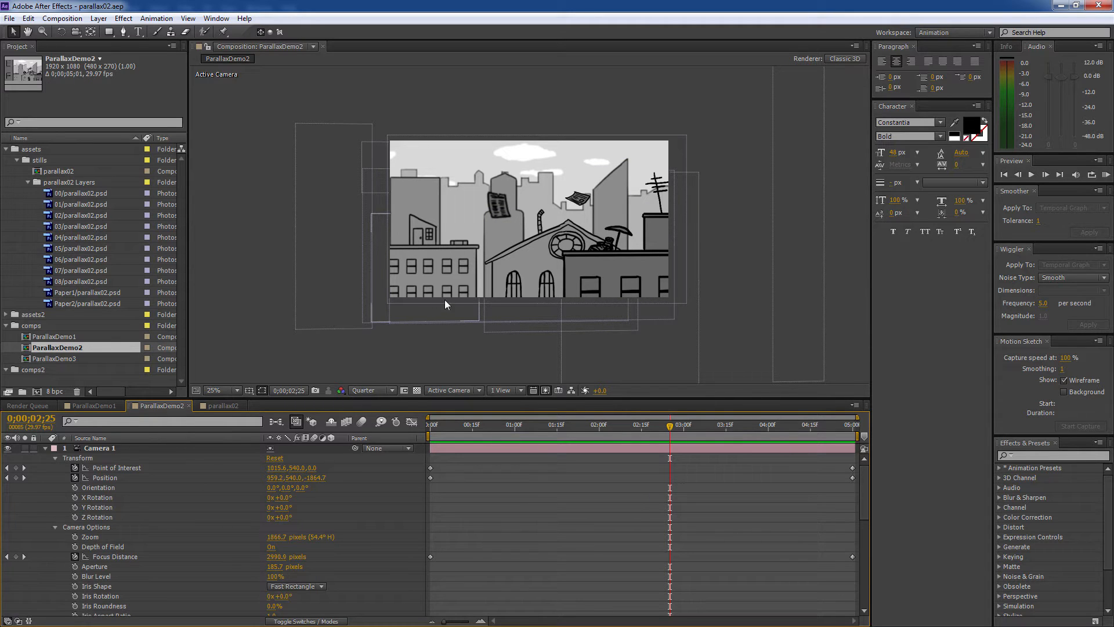
- Orbit the camera around the scene, then delete the camera keyframes this added
key(c)
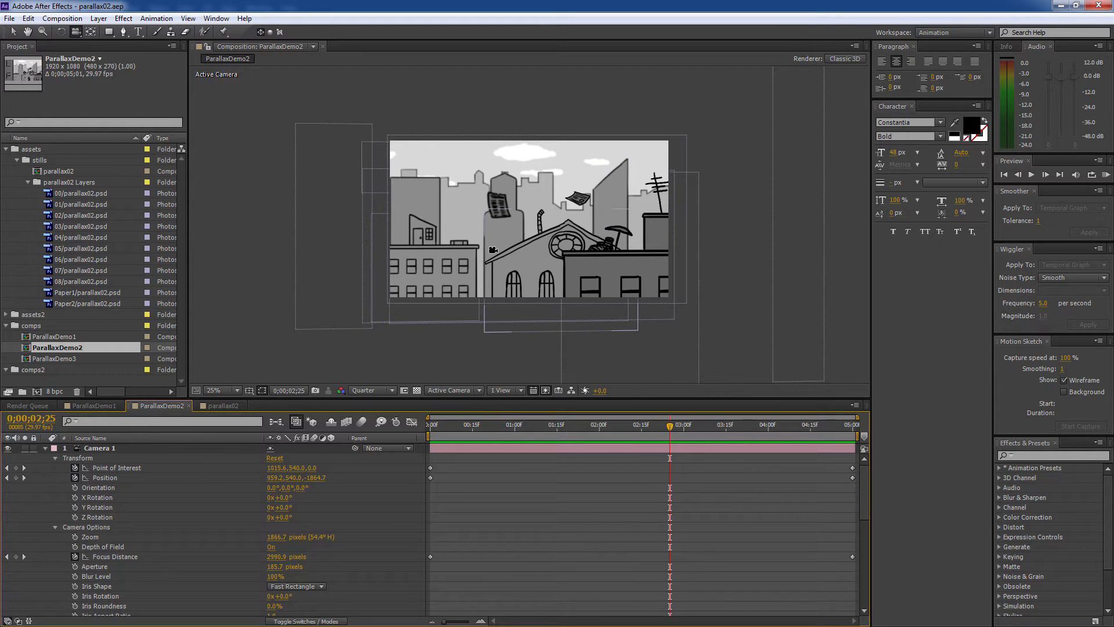
drag(493, 250, 518, 249)
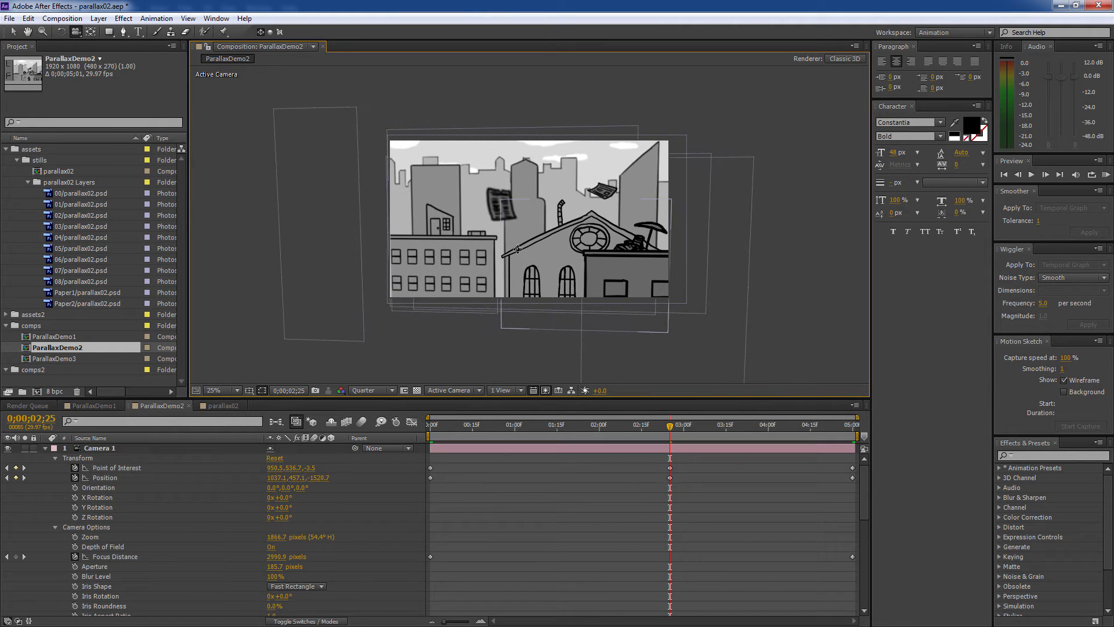
drag(714, 469, 623, 489)
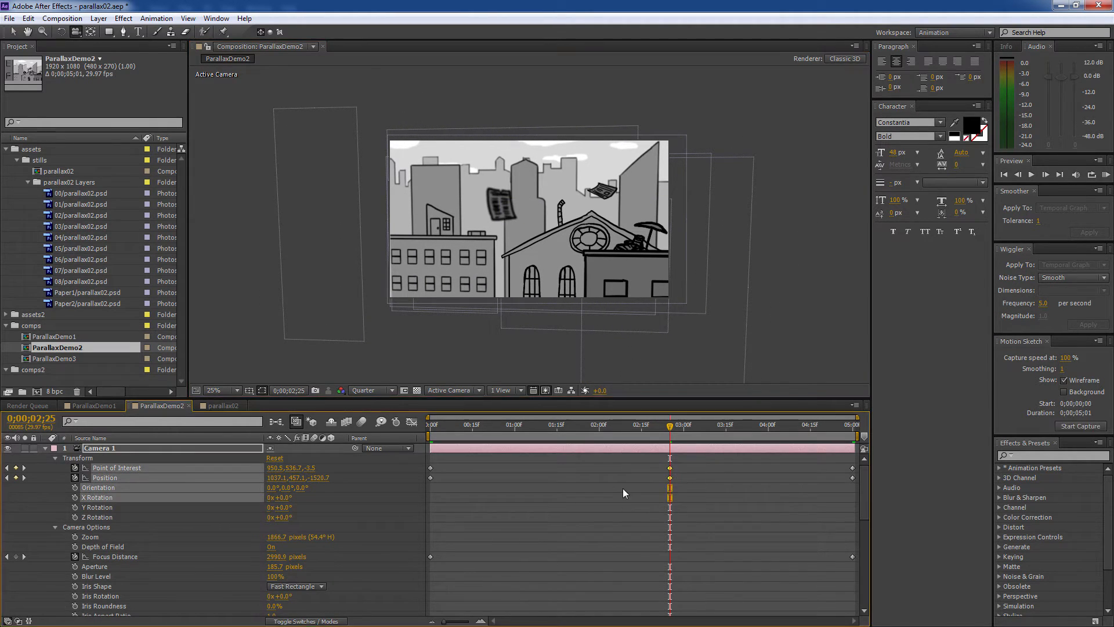
key(Delete)
- Collapse the parallax02 Layers and stills folders, select assets2, and bring up the stills folder in Explorer
click(61, 183)
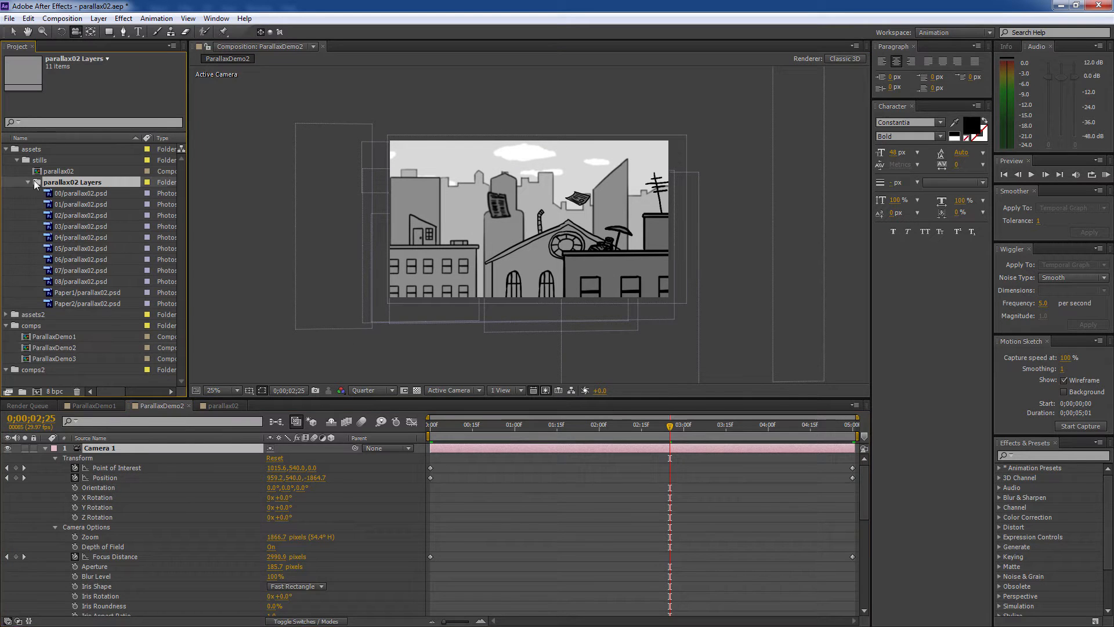
click(28, 183)
click(17, 160)
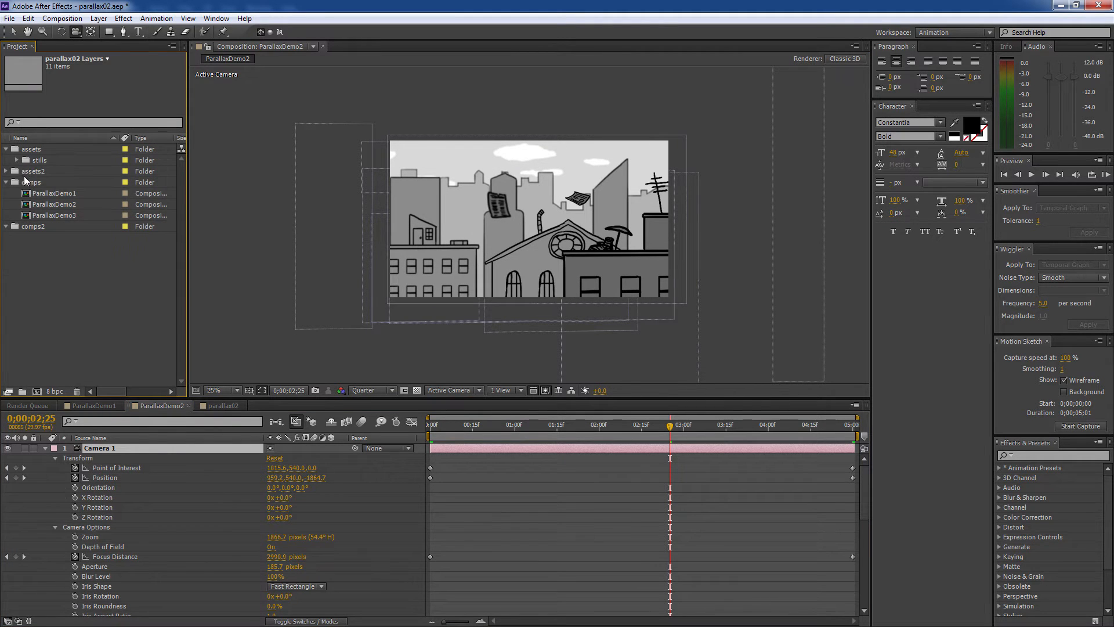
click(6, 173)
key(alt+Tab)
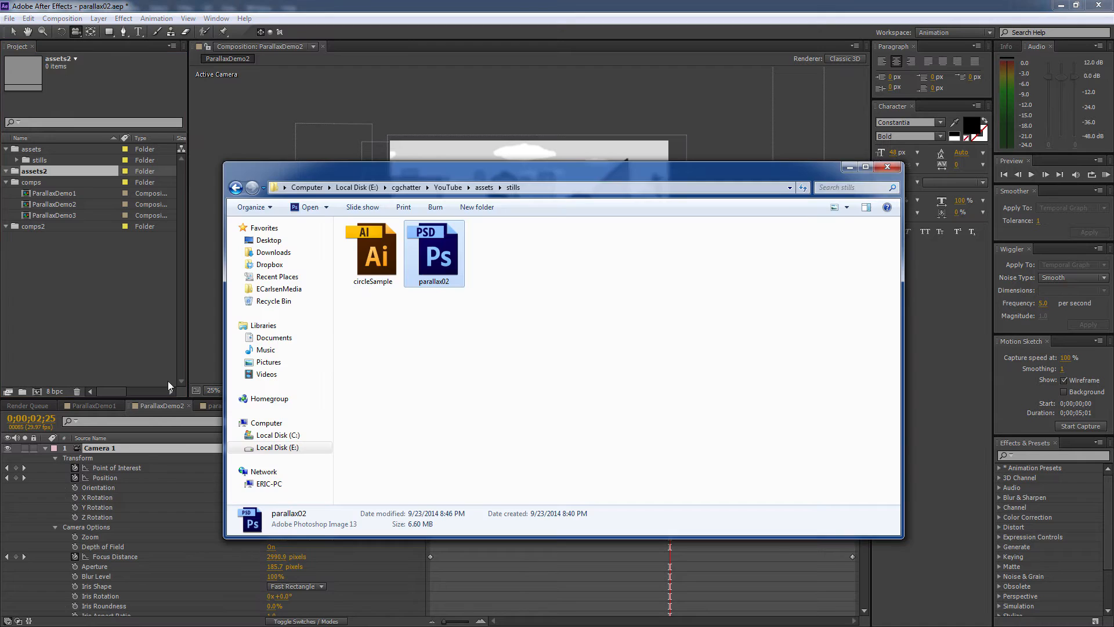
- Import parallax02.psd into assets2 as a layered composition and open parallax03
drag(441, 267, 57, 171)
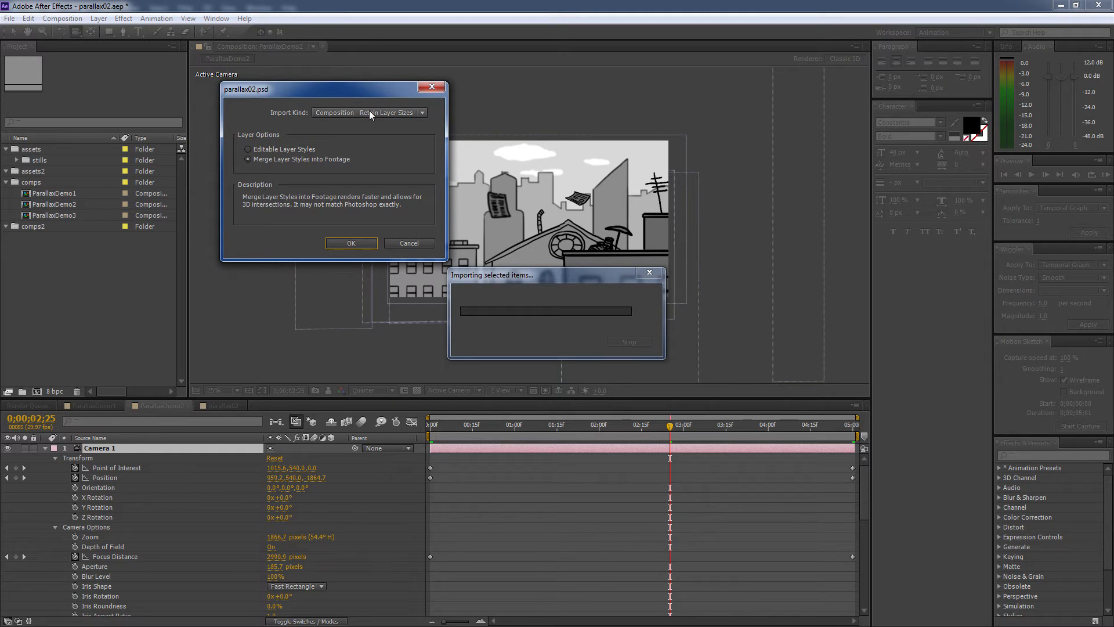
click(362, 243)
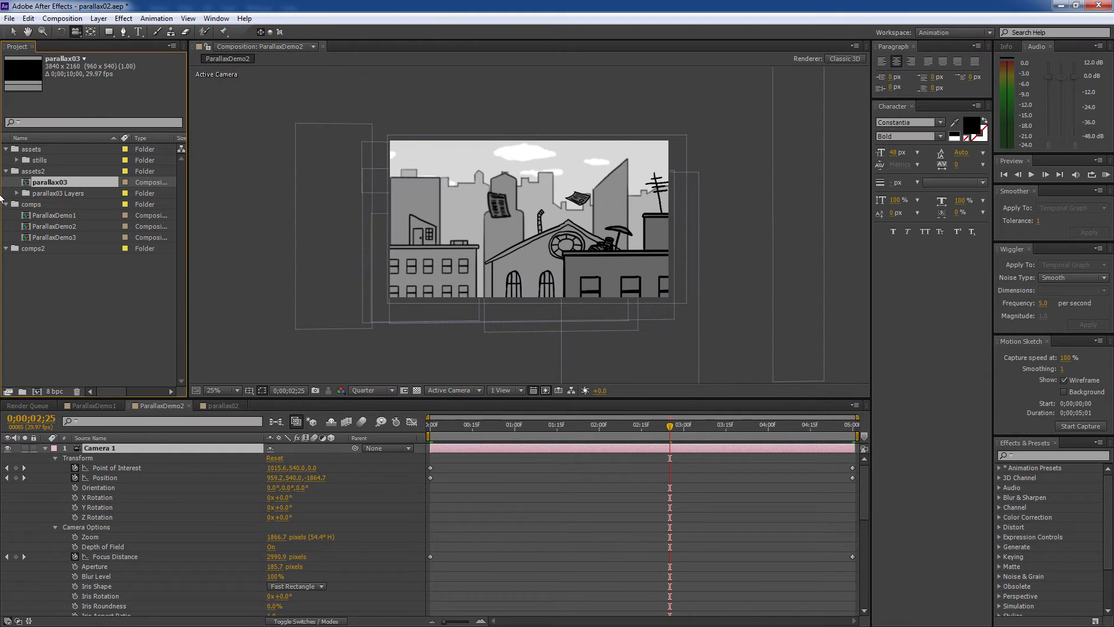
double_click(54, 183)
- Zoom out to see all of parallax03, then start a new composition
key(v)
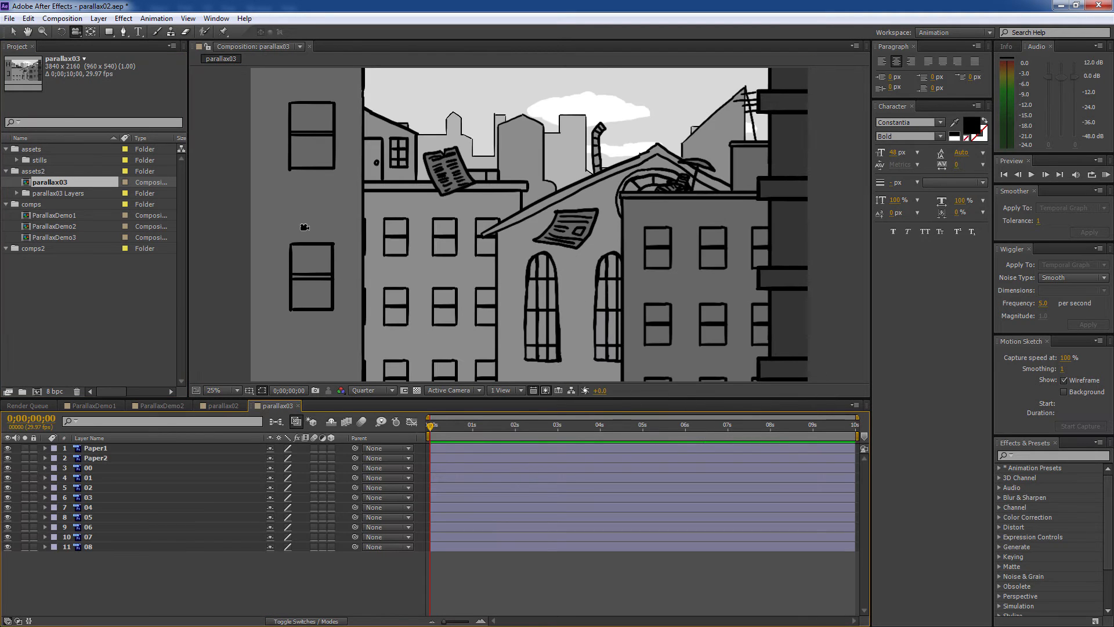
key(comma)
drag(418, 230, 486, 247)
key(ctrl+z)
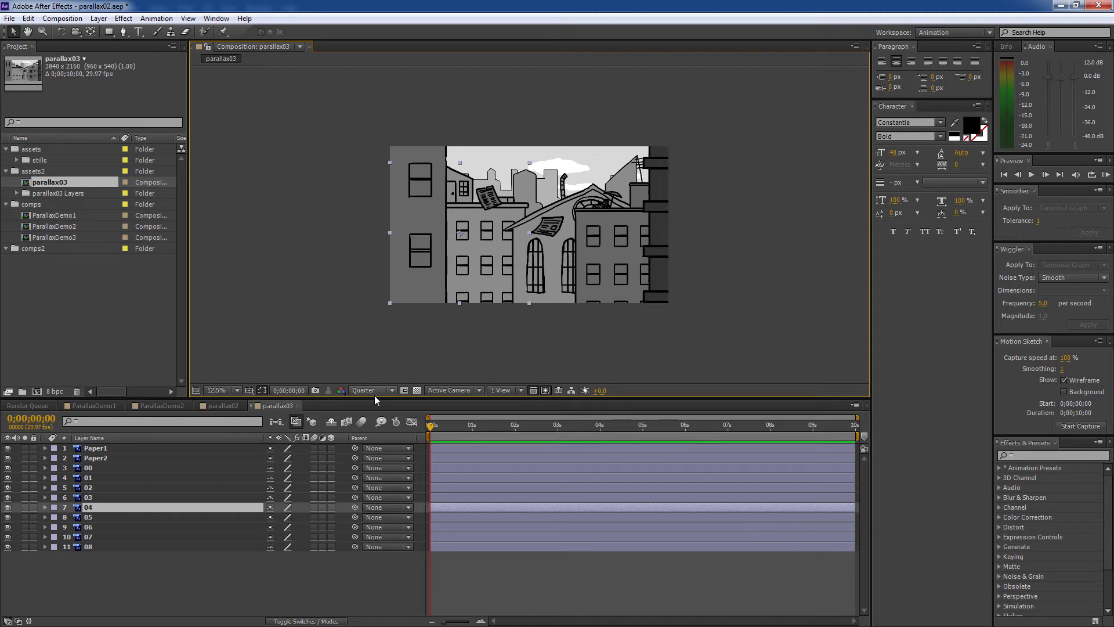
click(37, 391)
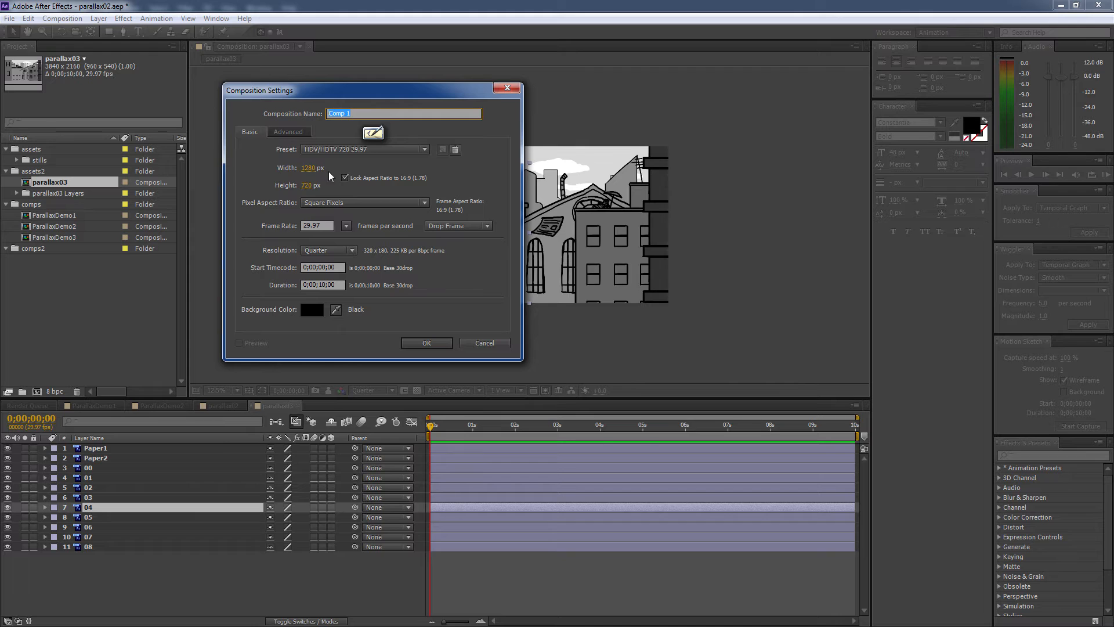
- Create Comp 1 with the HDV/HDTV 720 29.97 preset and select parallax03's eleven street-drawing layers
click(435, 342)
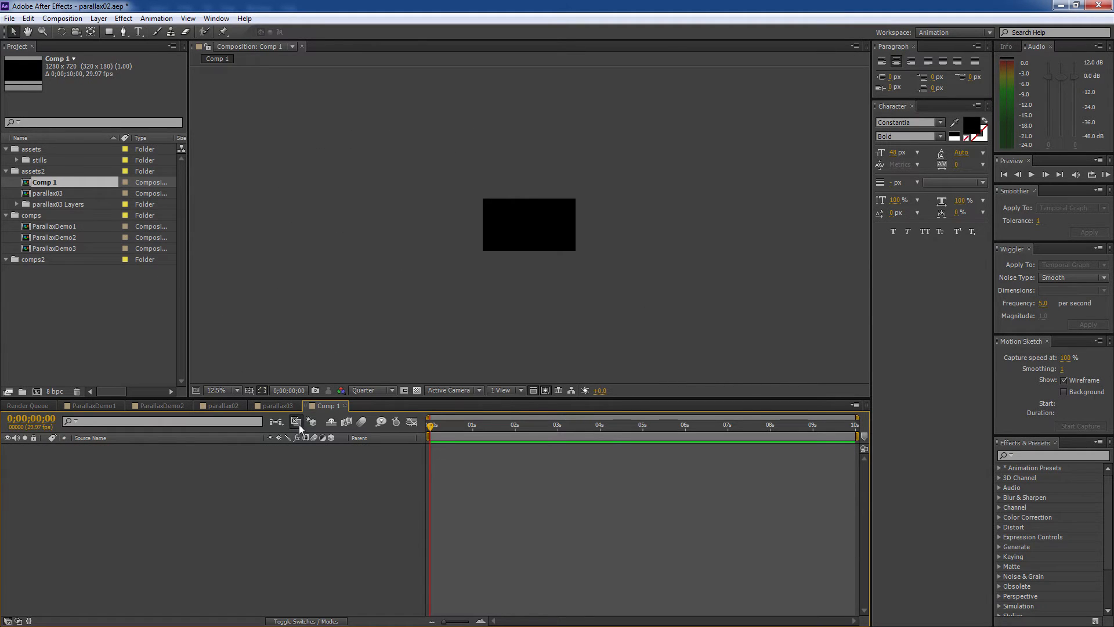
click(17, 204)
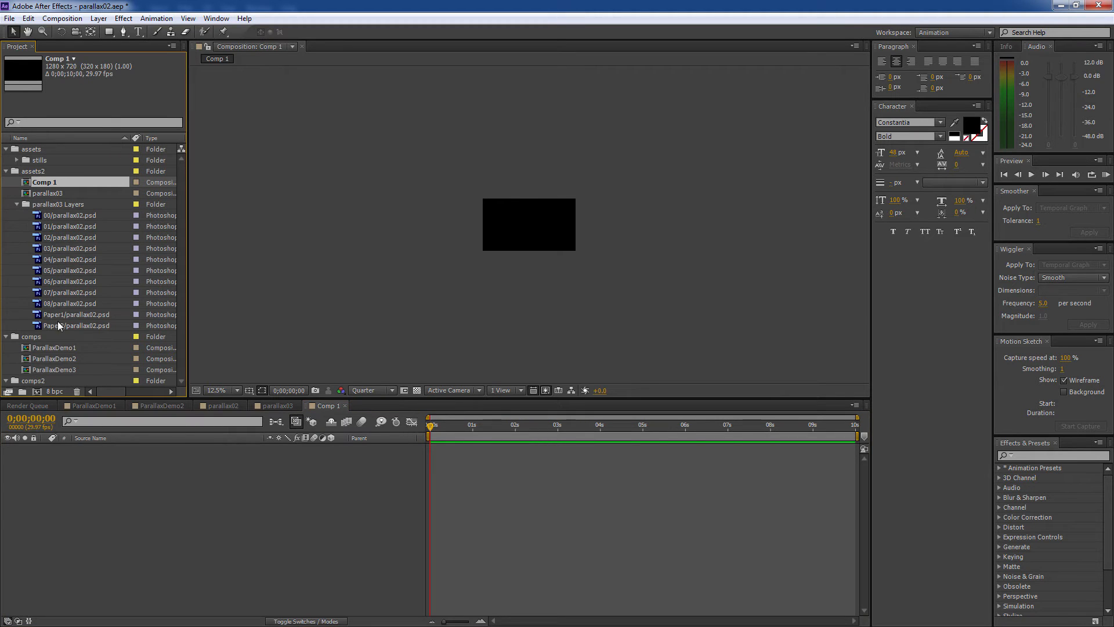
click(280, 405)
click(72, 216)
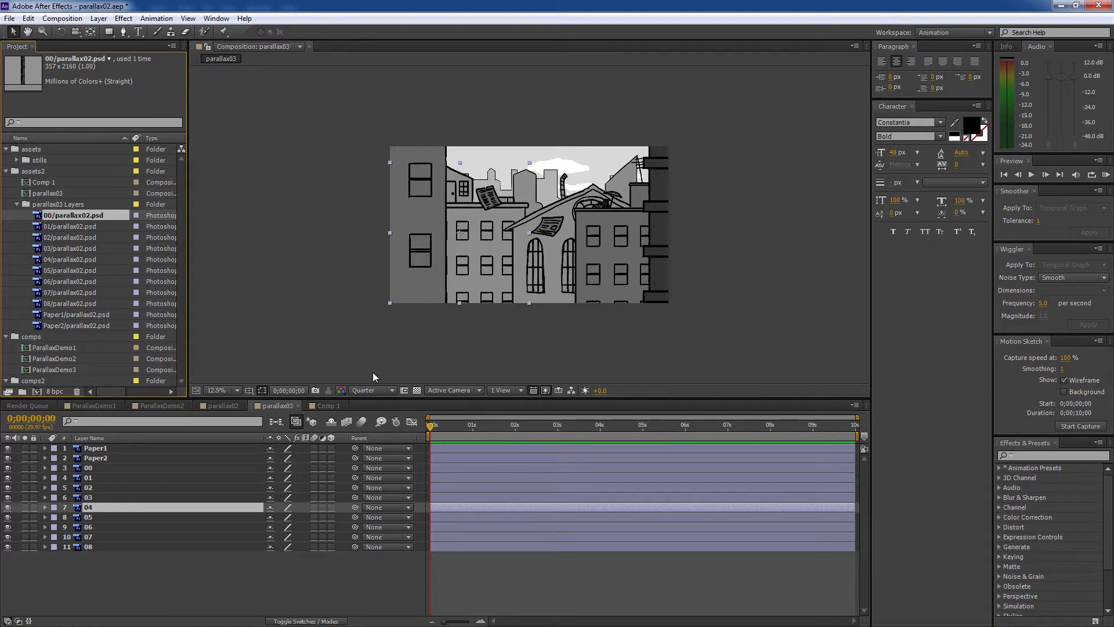
shift+click(91, 325)
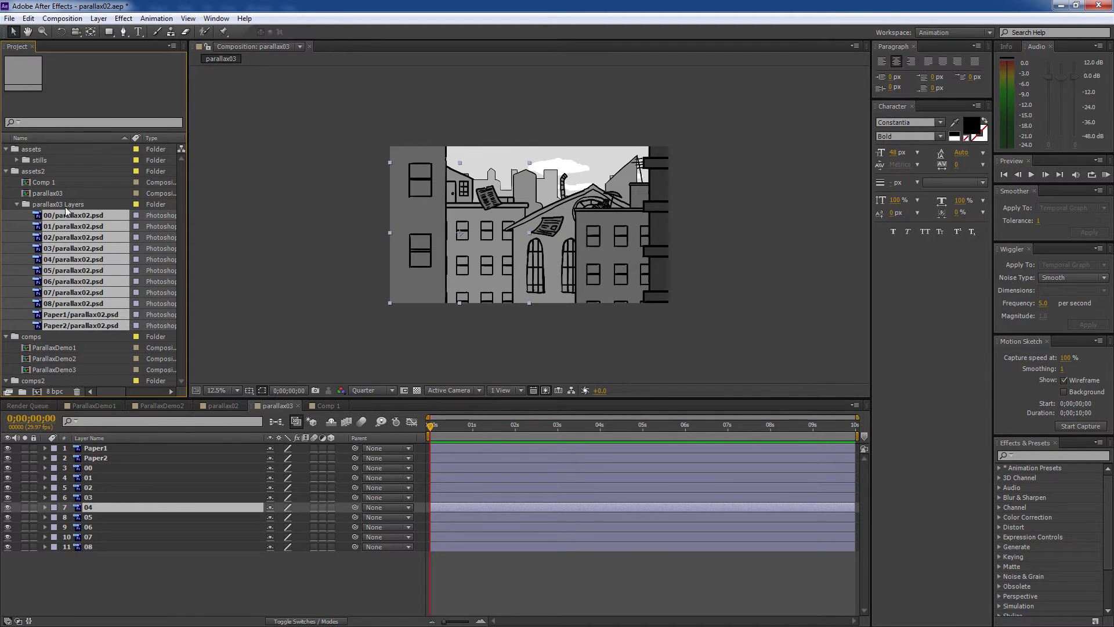
click(109, 448)
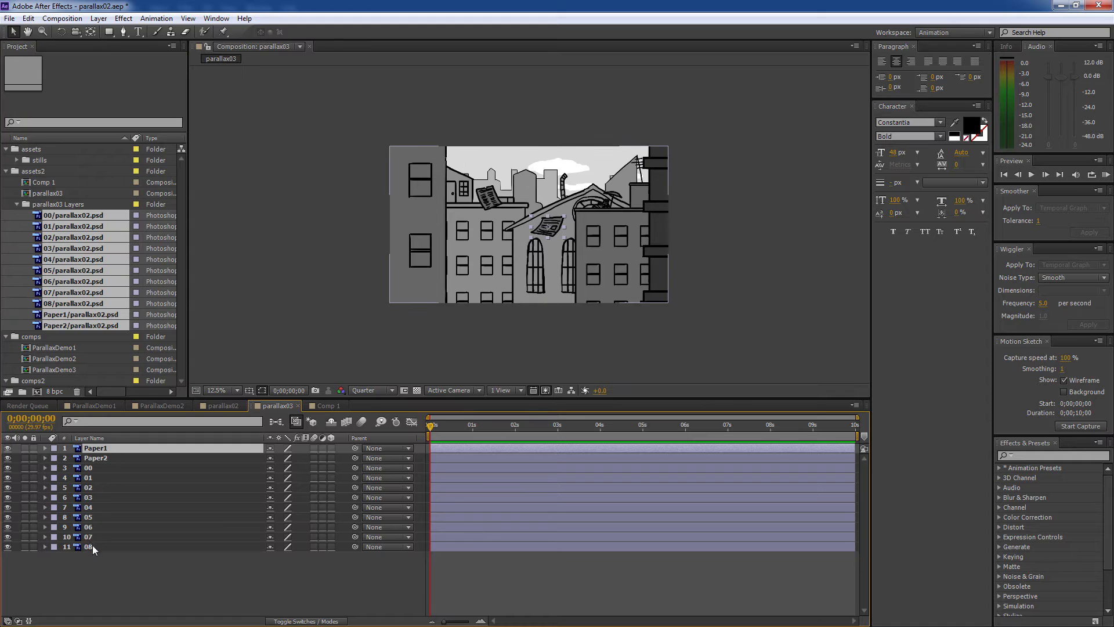
shift+click(94, 547)
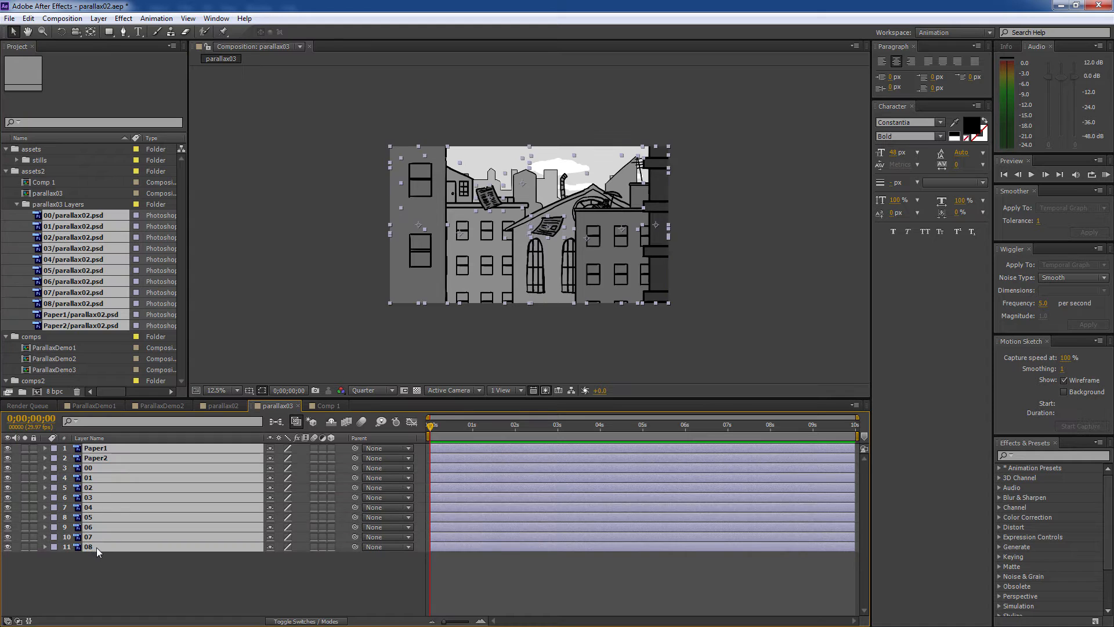
- Paste the eleven layers into Comp 1 and make them all 3D layers
click(329, 405)
key(ctrl+v)
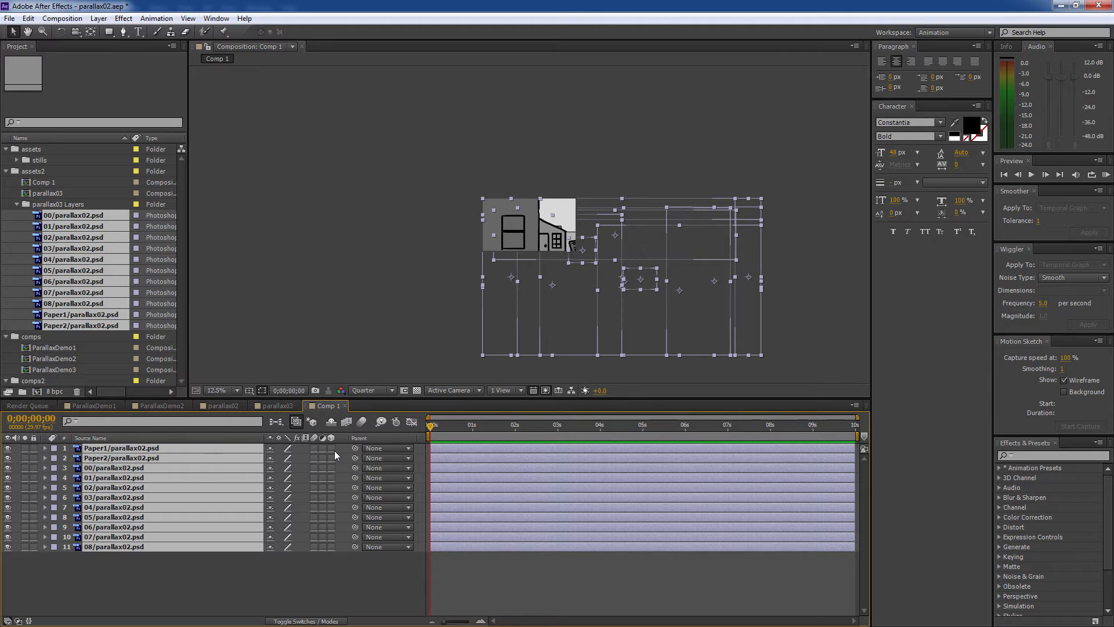
drag(335, 452, 332, 463)
- Move the 08/parallax02.psd layer up and to the left, then select the Paper1 layer
click(209, 564)
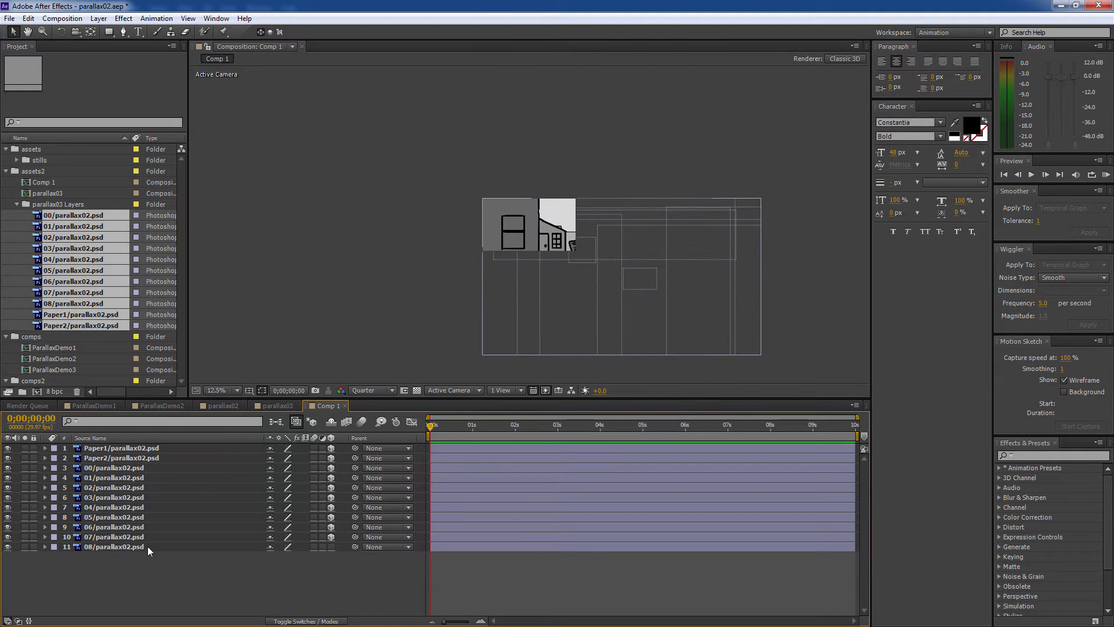
click(147, 545)
drag(529, 250, 498, 251)
key(ctrl+z)
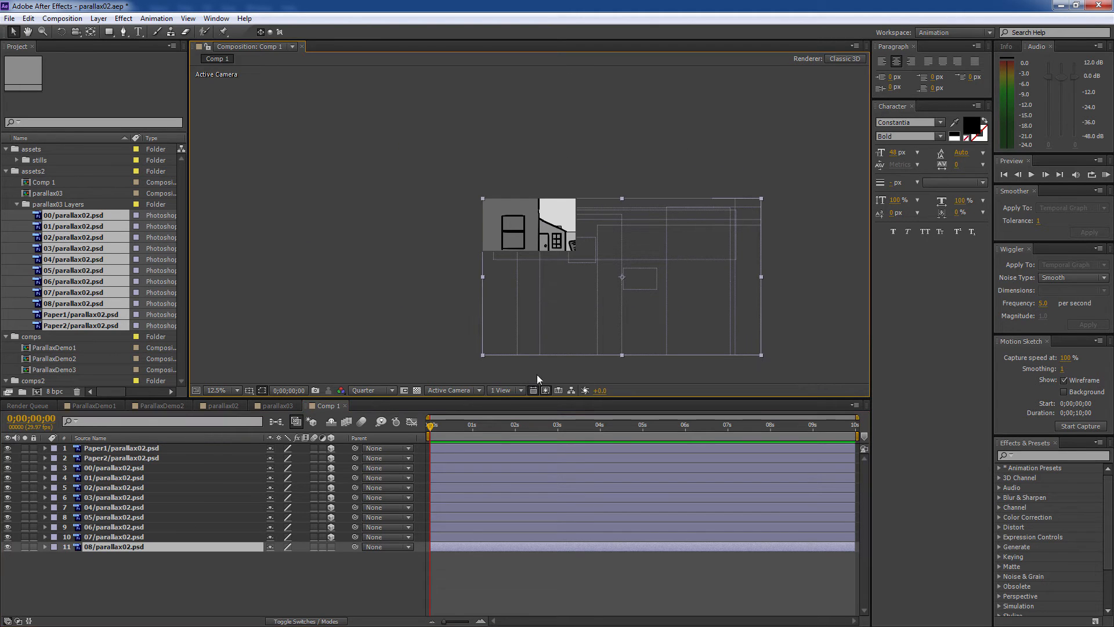
drag(558, 335, 466, 285)
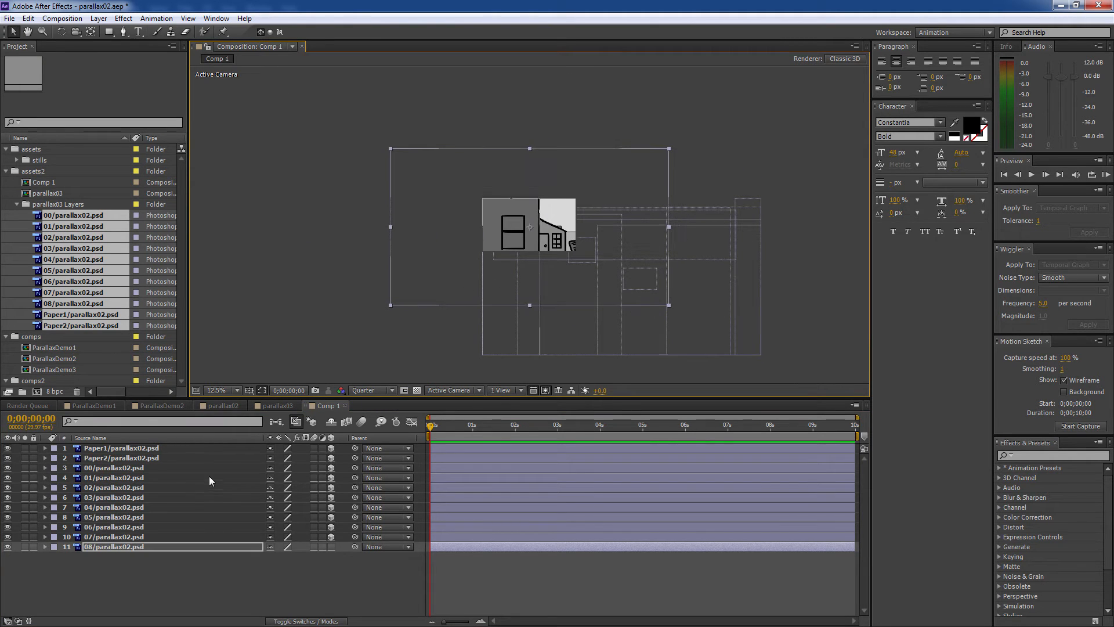
click(206, 449)
click(98, 18)
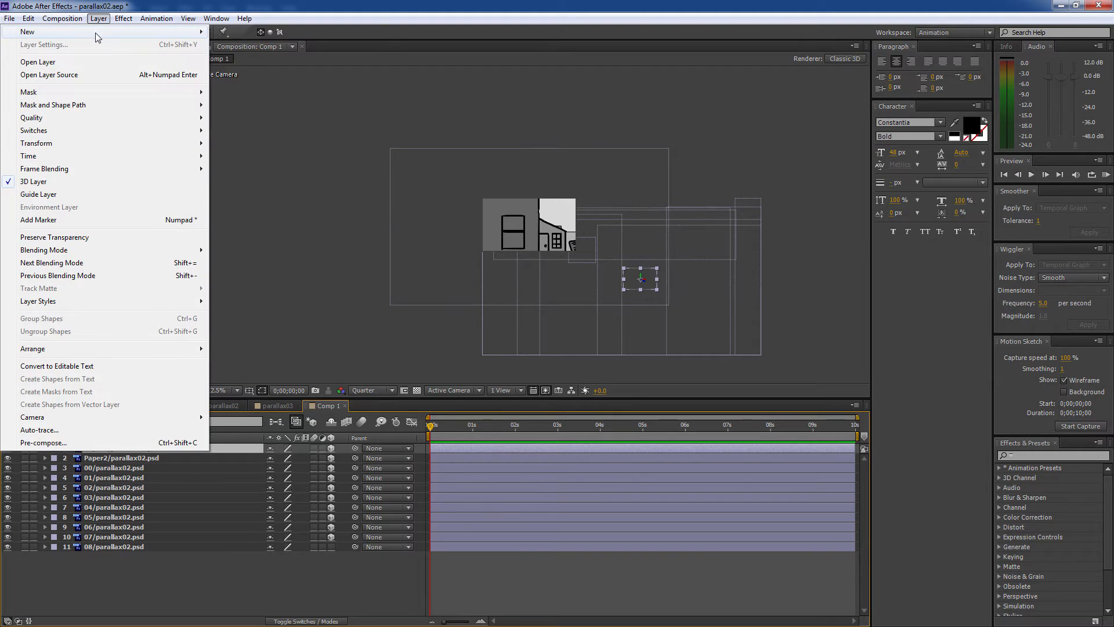
- Add Camera 1 to Comp 1 using the 35mm lens preset
mouse_move(96, 32)
click(281, 70)
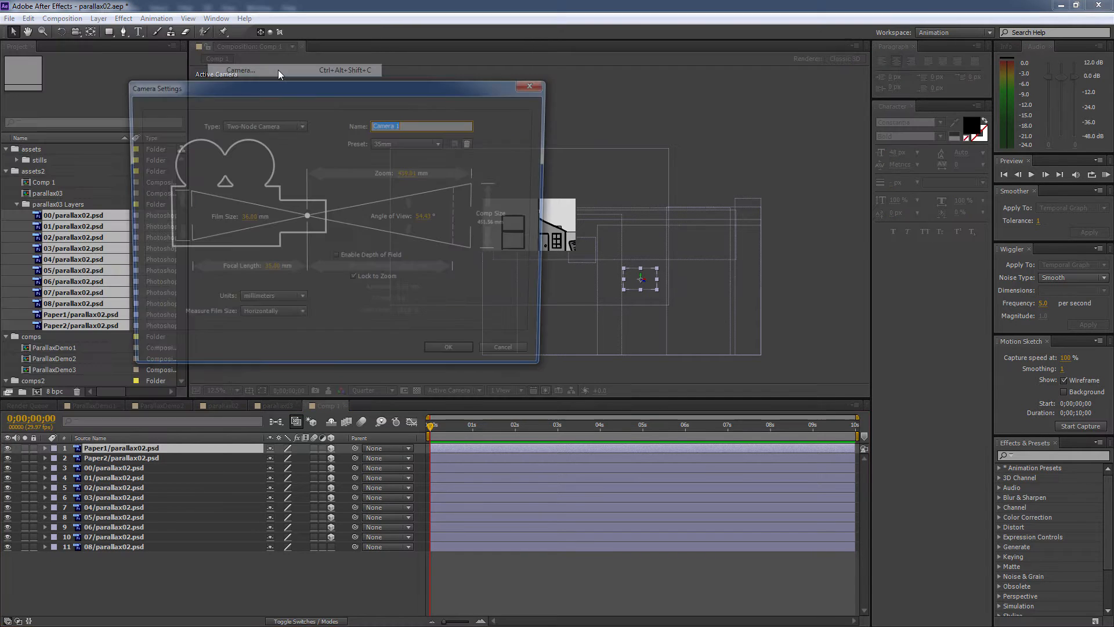
click(393, 143)
click(409, 227)
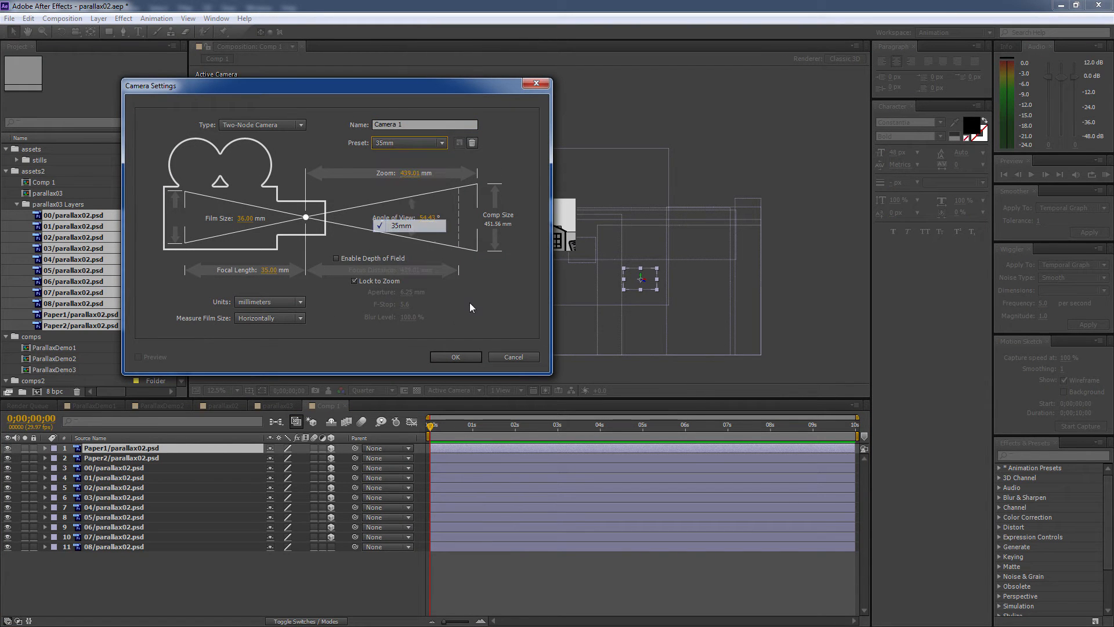
click(467, 356)
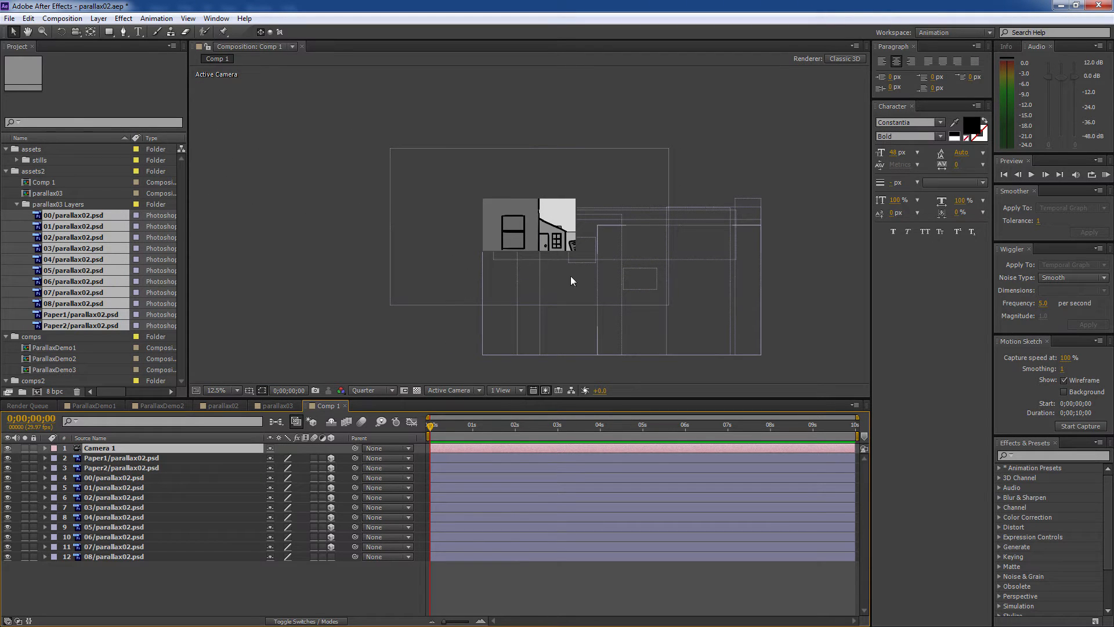
- Inspect layer depth with the Unified Camera Tool, undo the orbit, and set 2 Views – Horizontal
key(c)
key(period)
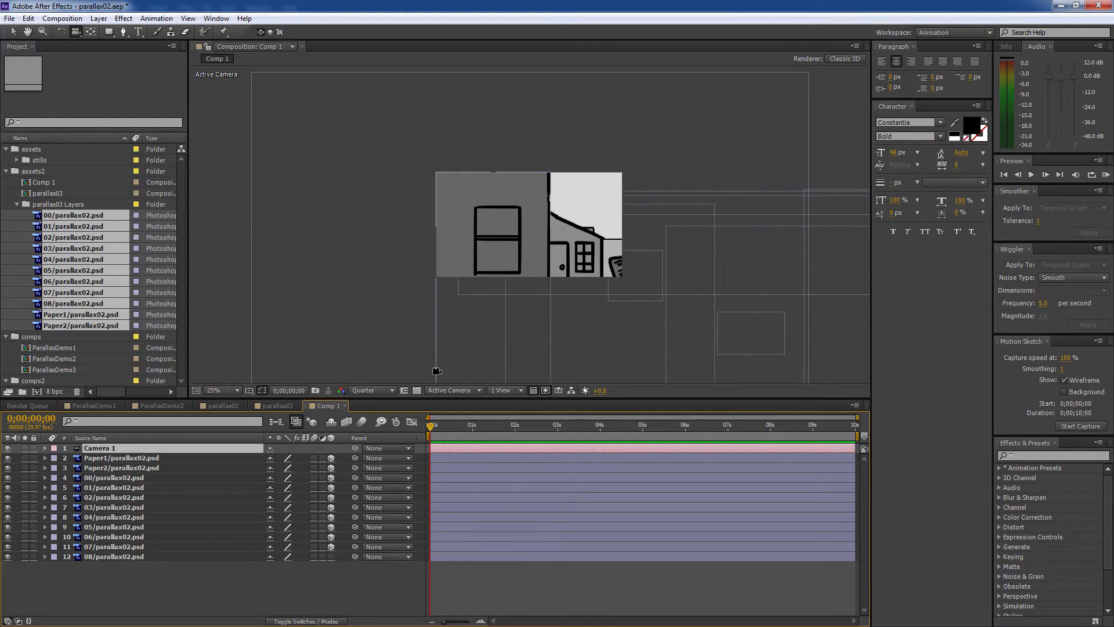
click(76, 32)
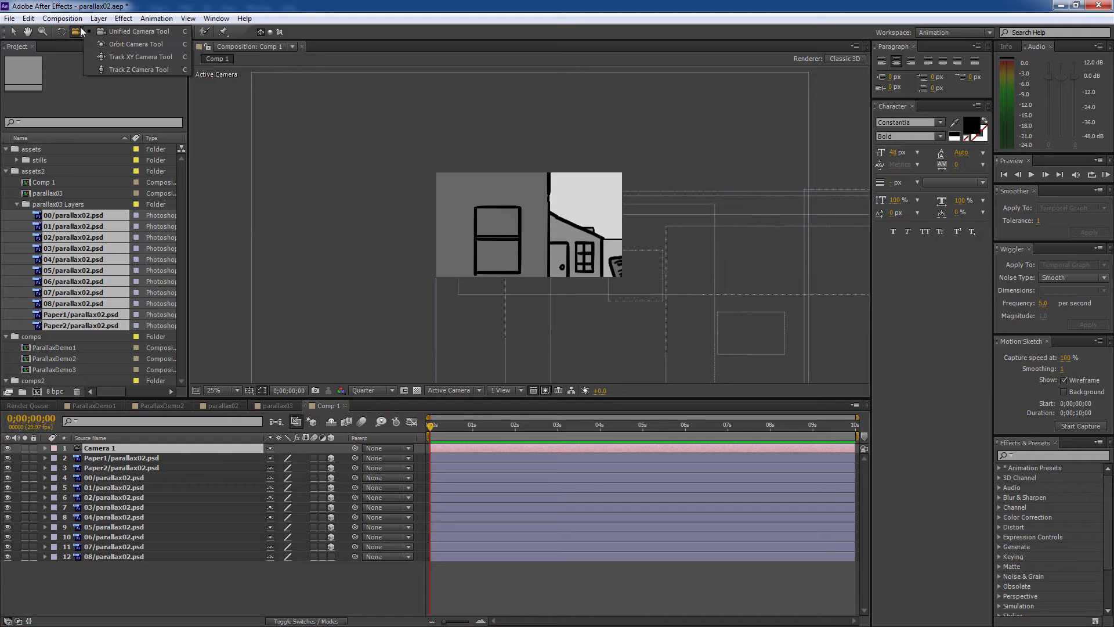
click(174, 32)
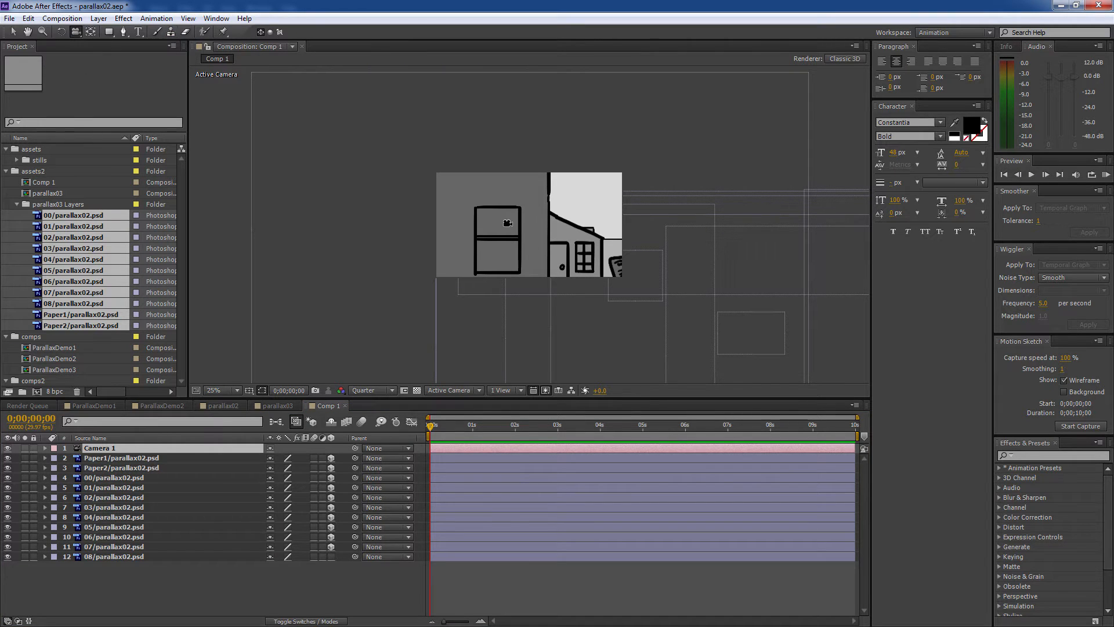
drag(507, 223, 458, 166)
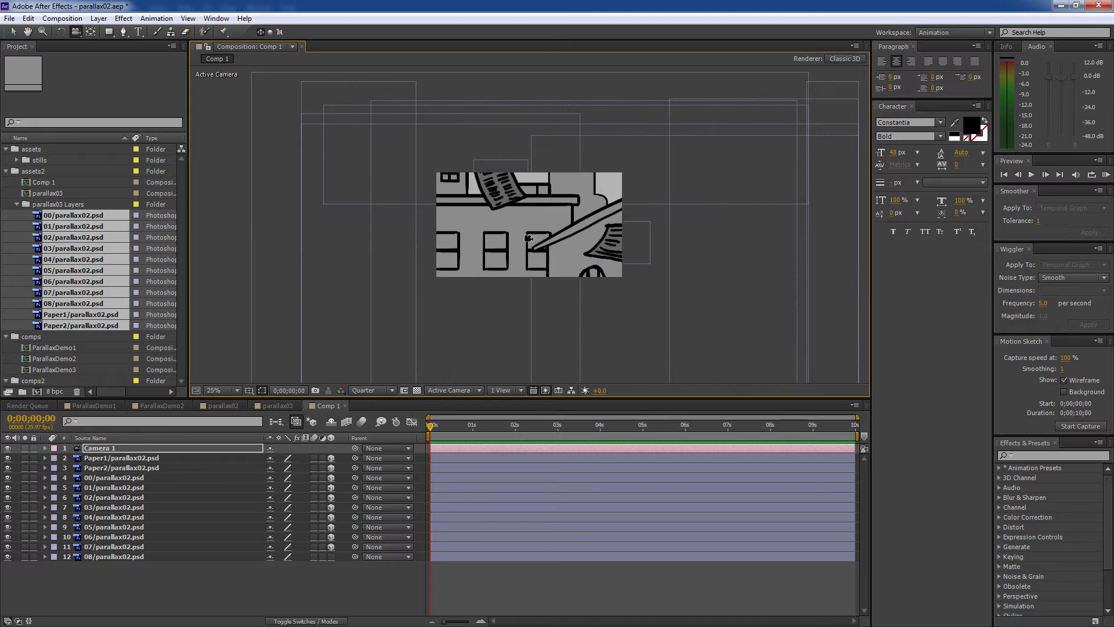
mouse_move(525, 238)
mouse_down()
mouse_move(491, 234)
mouse_move(551, 214)
mouse_move(520, 240)
mouse_up()
key(ctrl+z)
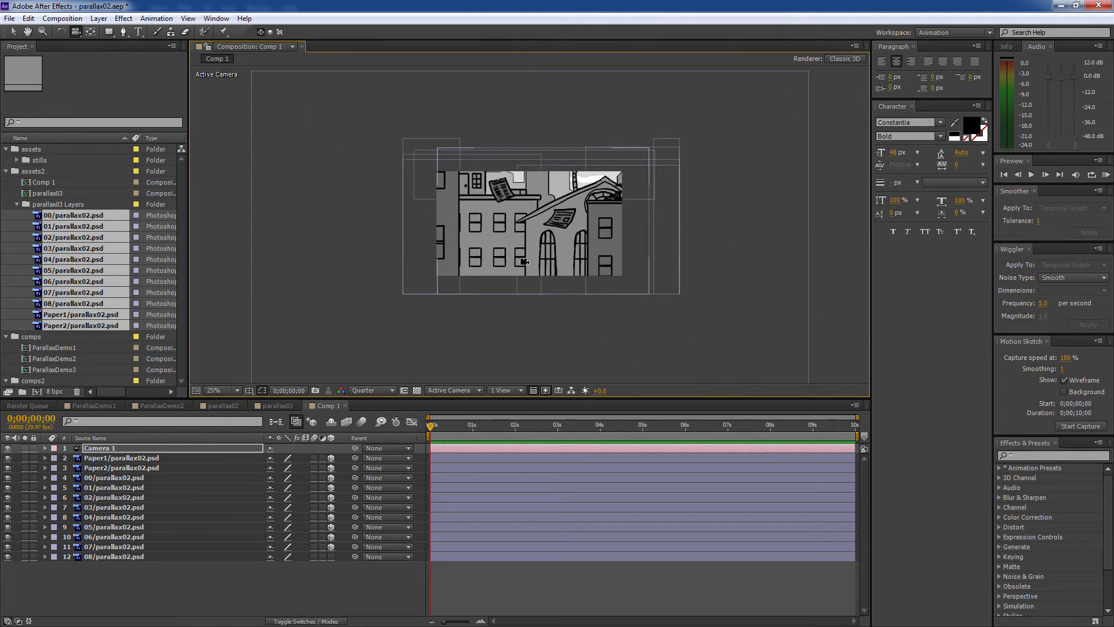
click(506, 390)
click(523, 415)
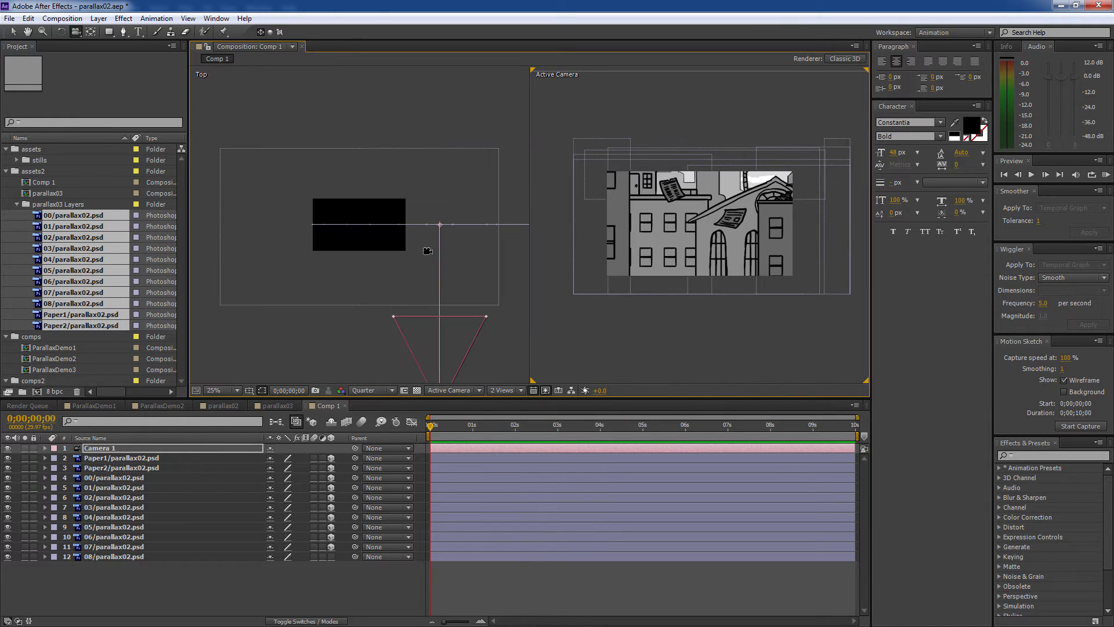
- Select 07/parallax02.psd and zoom the Top view out to 3.1%
scroll(428, 250, down, 1)
key(v)
click(132, 548)
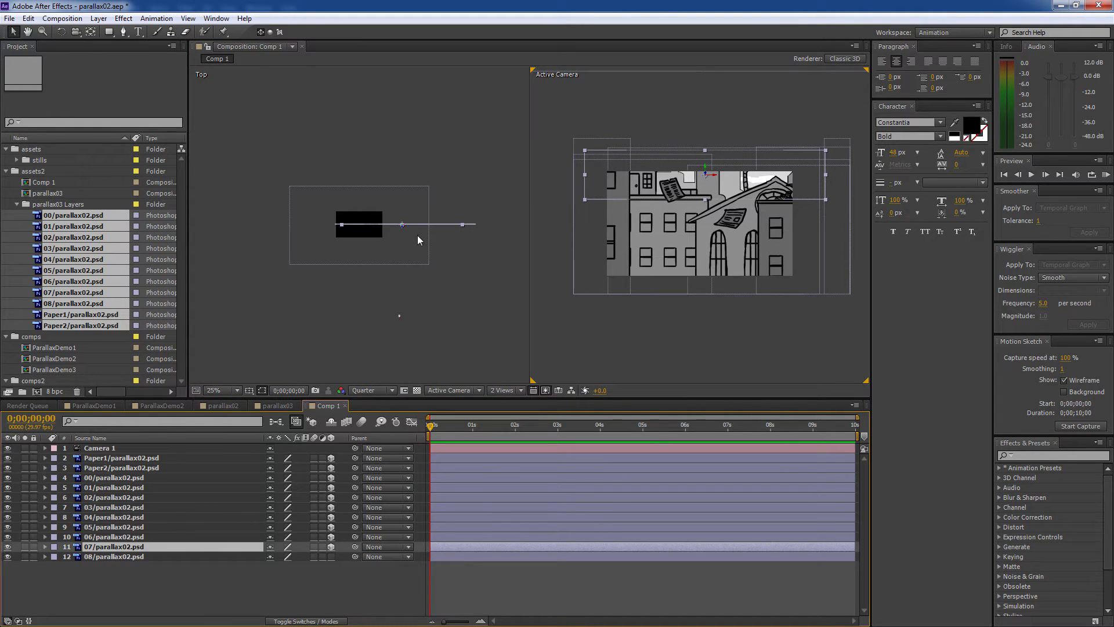
drag(367, 224, 367, 96)
key(v)
key(comma)
- Increase layer 07's Z Position to push it far back in depth
key(p)
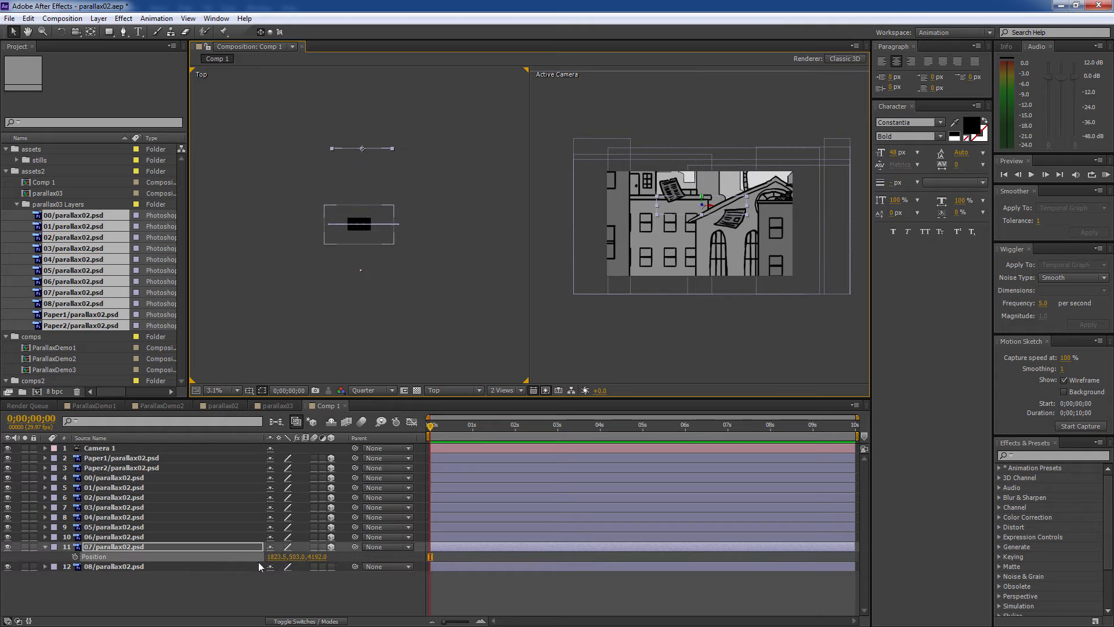
drag(341, 556, 351, 556)
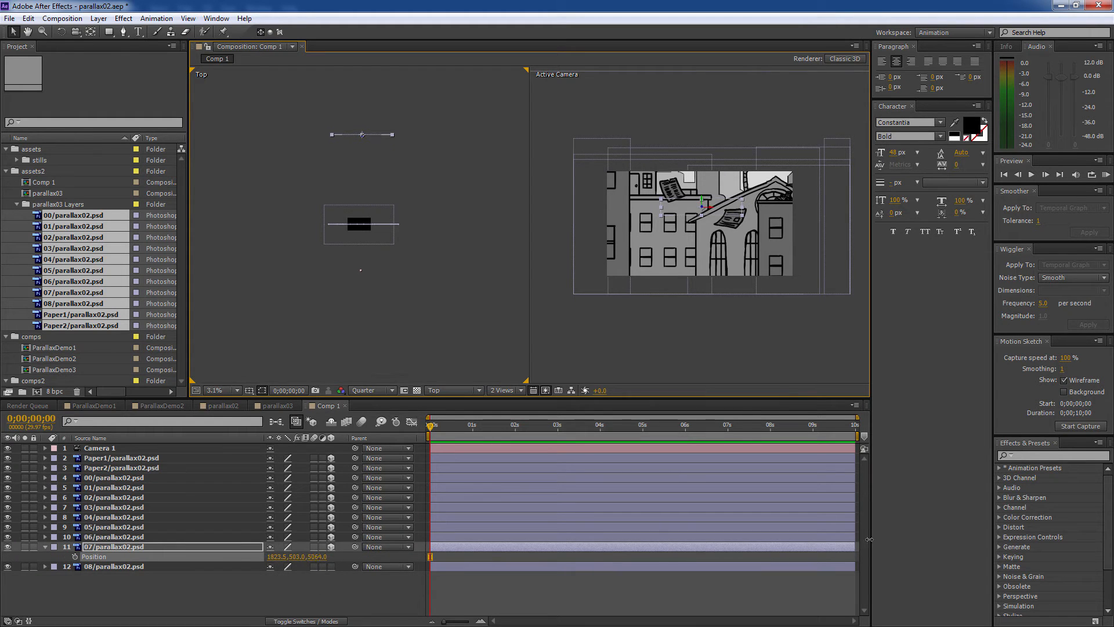
key(F2)
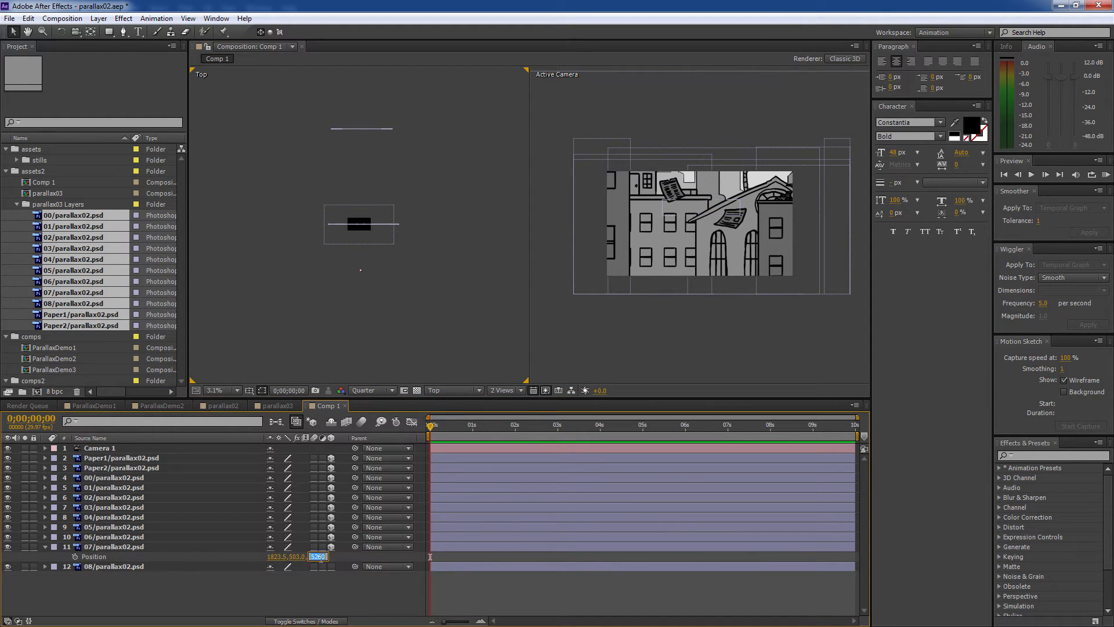
text(1700)
key(Return)
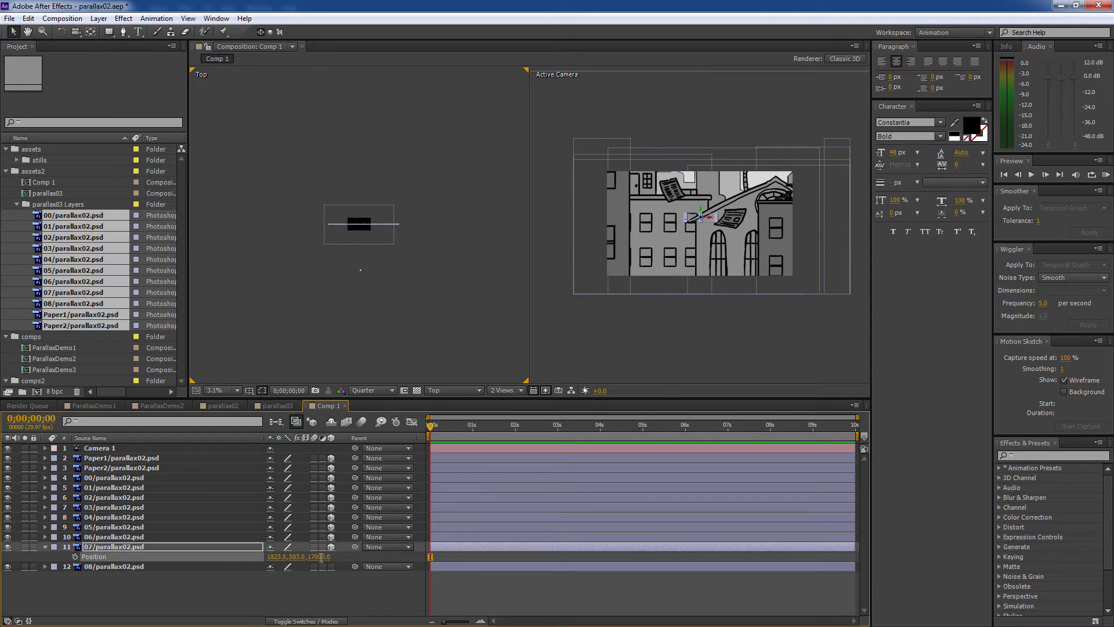
- Move layer 07 up and to the right in the Active Camera view
click(387, 135)
scroll(383, 168, up, 3)
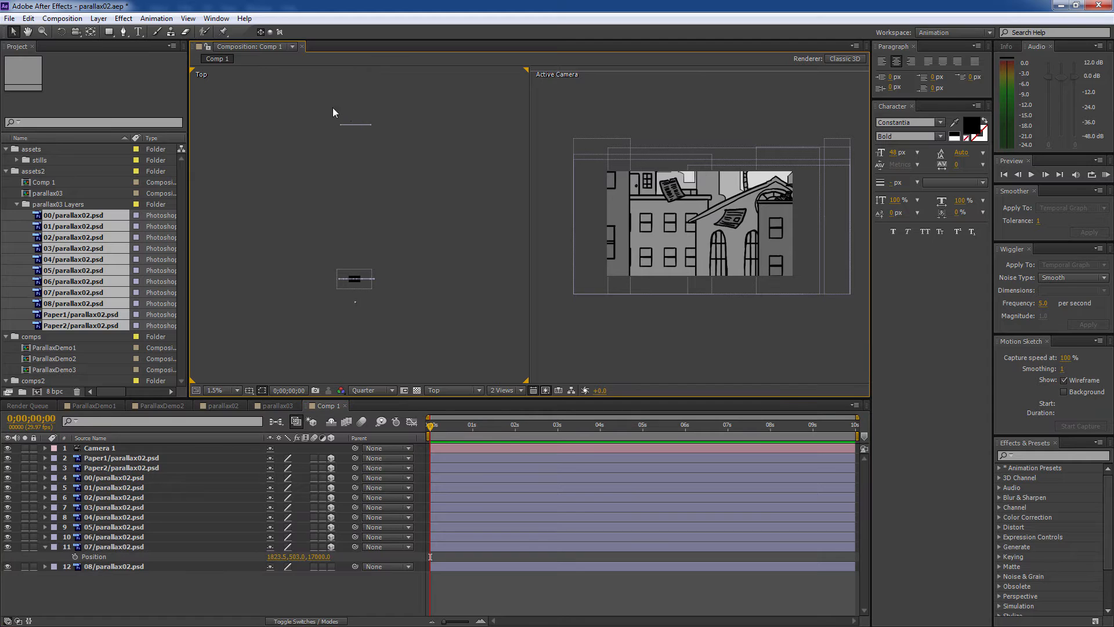
click(355, 124)
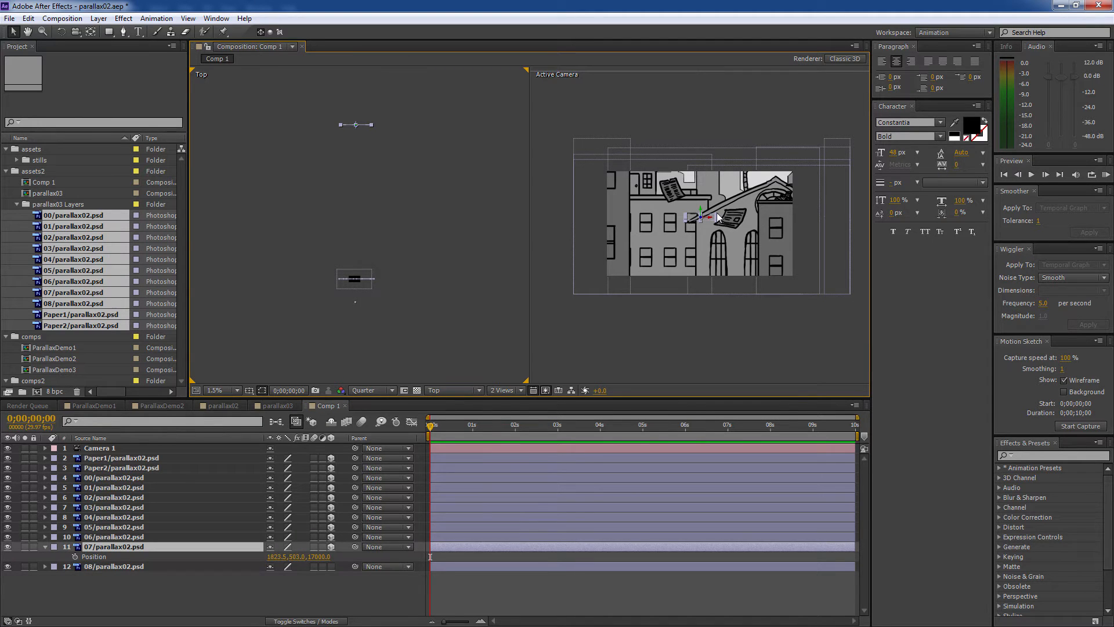
drag(716, 213, 761, 186)
- Push layers 06 and 05 farther back, enlarging 06 to refill the frame
click(159, 537)
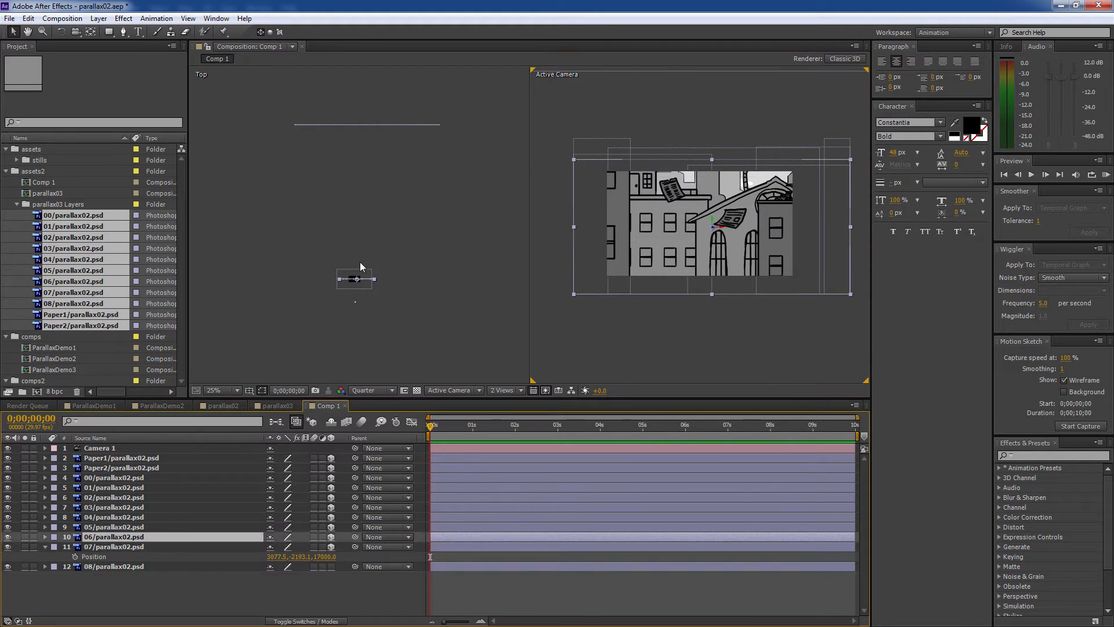
drag(356, 274, 356, 144)
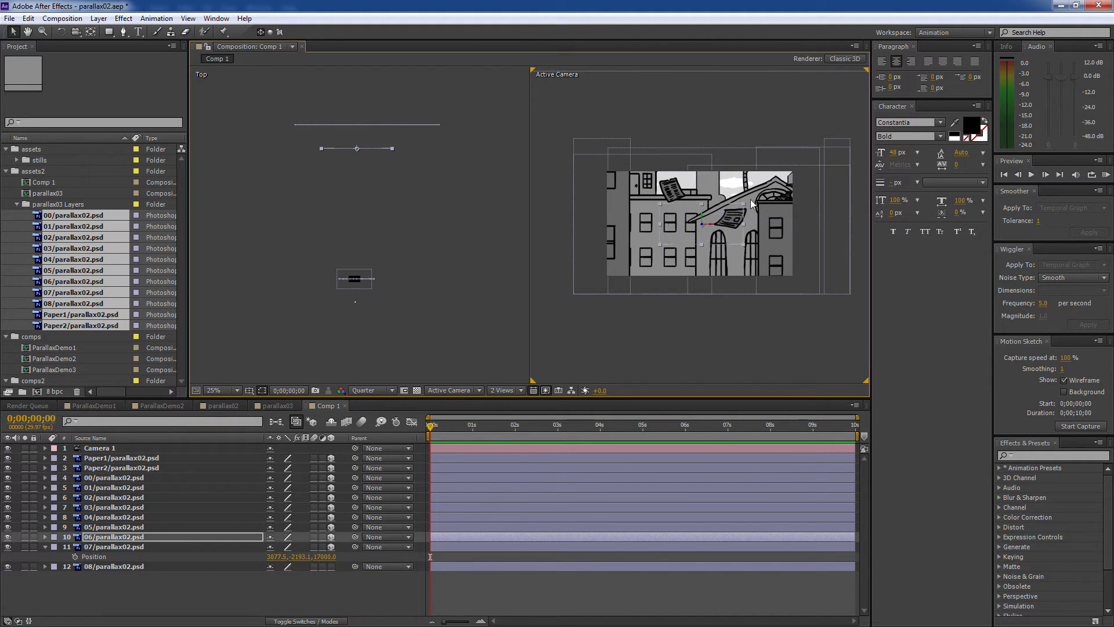
drag(750, 200, 725, 248)
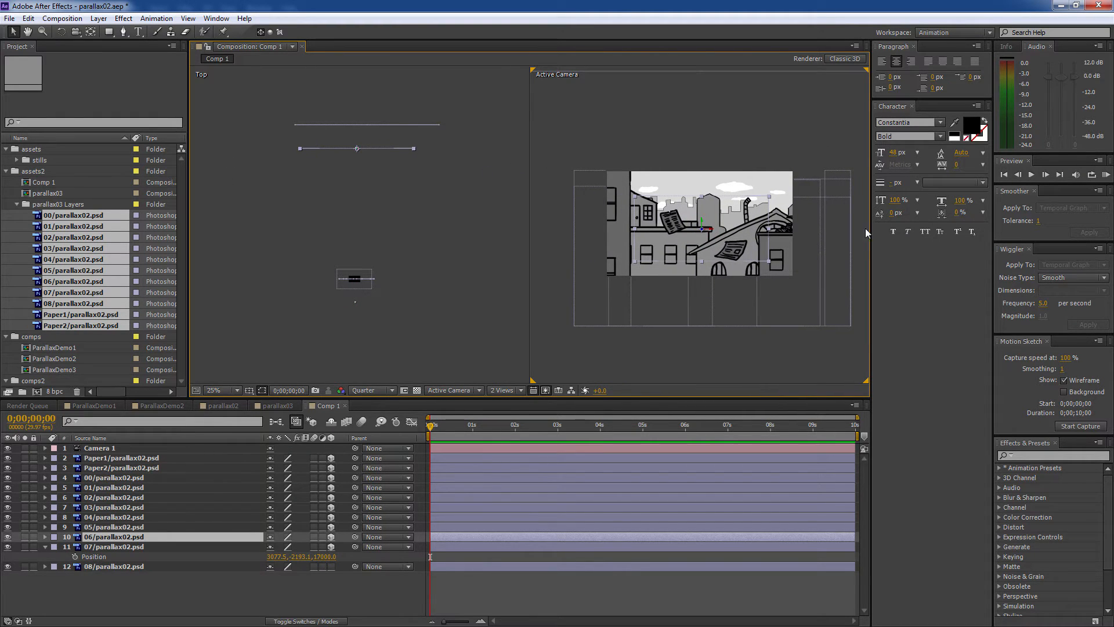
drag(769, 196, 827, 180)
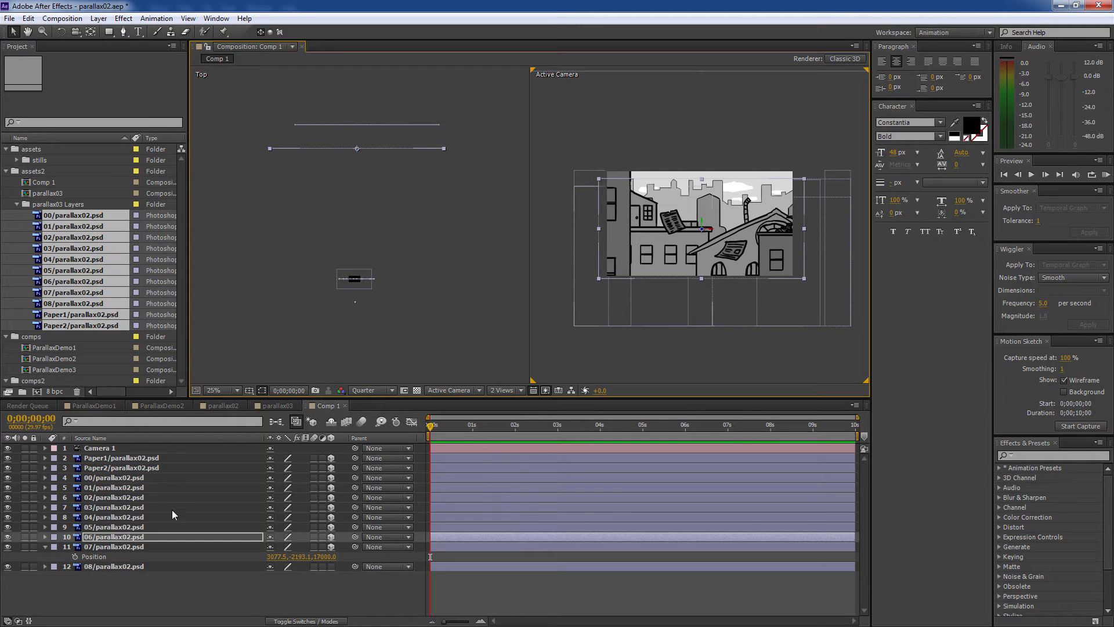
click(166, 524)
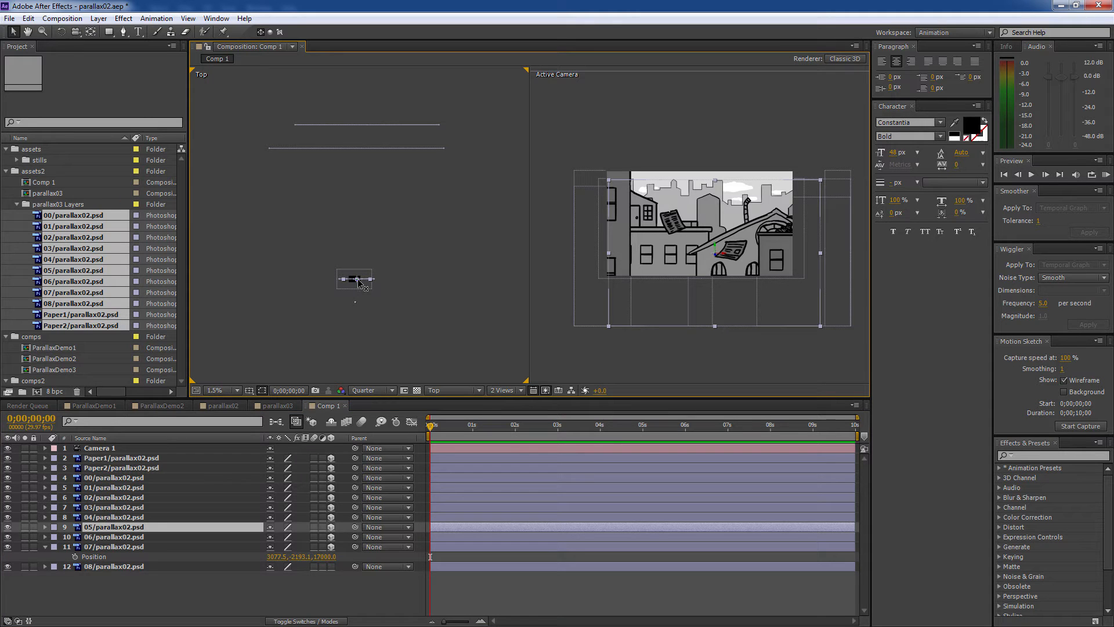
click(373, 344)
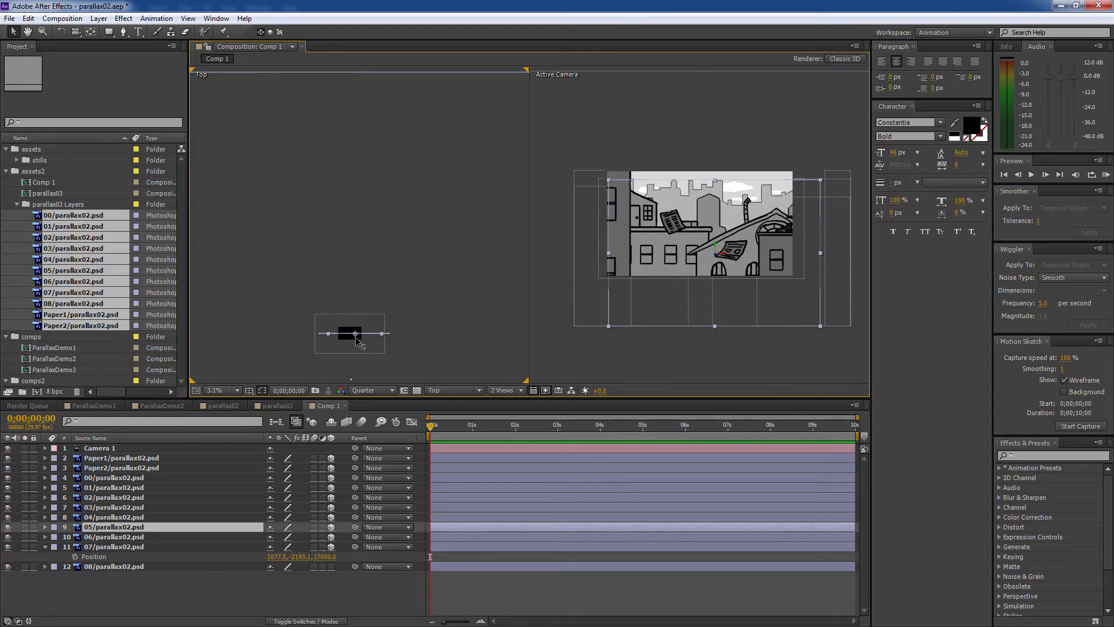
drag(355, 338, 379, 133)
scroll(376, 141, down, 1)
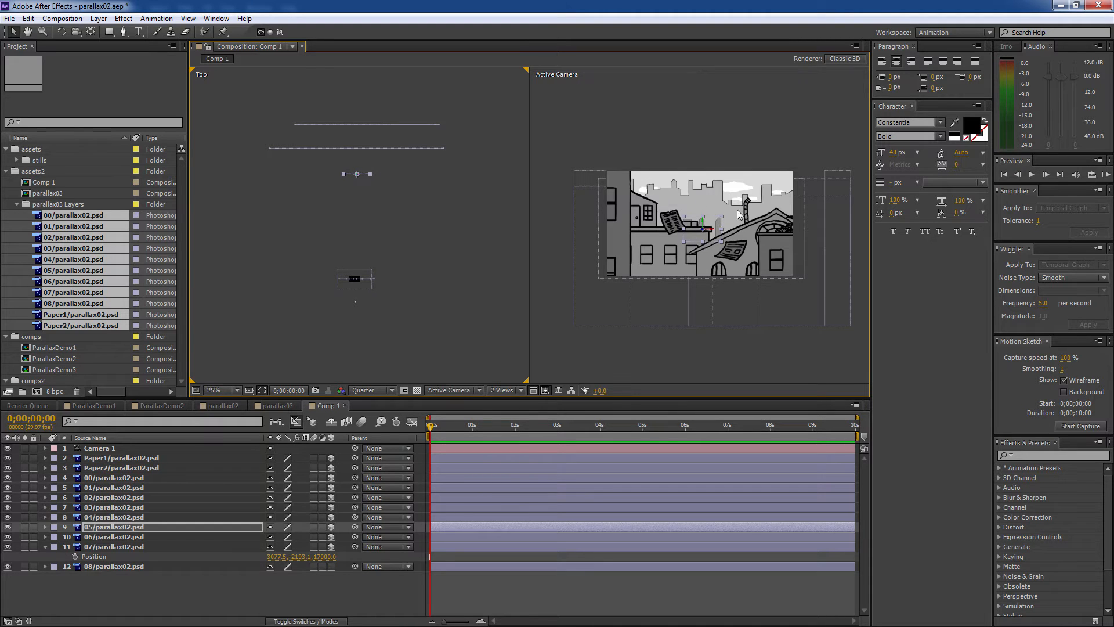
click(779, 207)
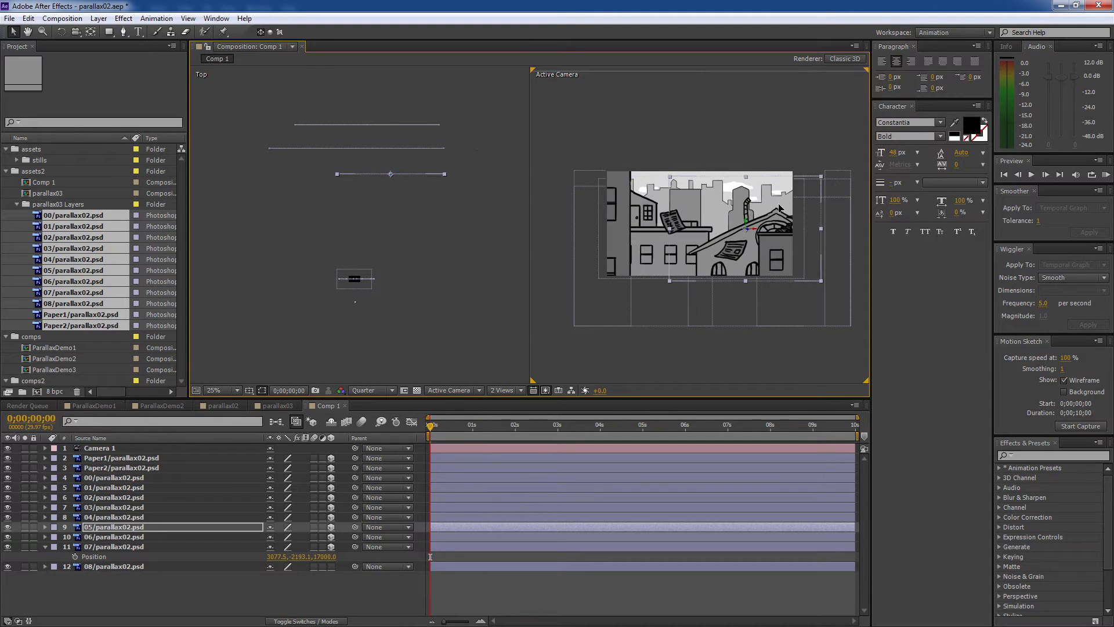
- Push layers 04 and 03 back in depth and scale both up to fill the shot
click(167, 515)
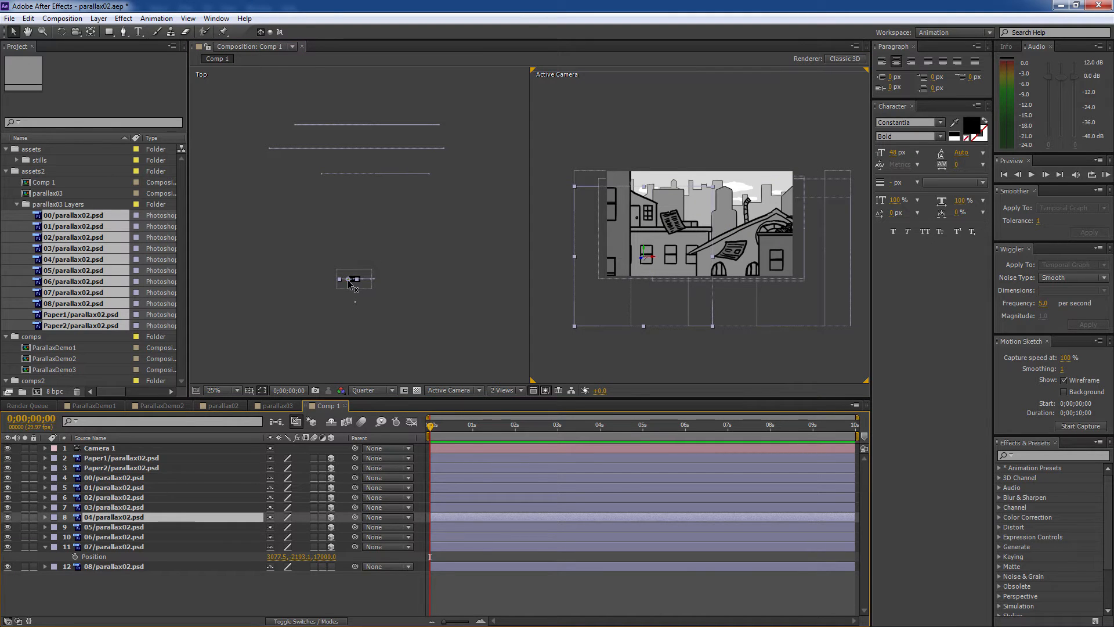
drag(349, 281, 358, 199)
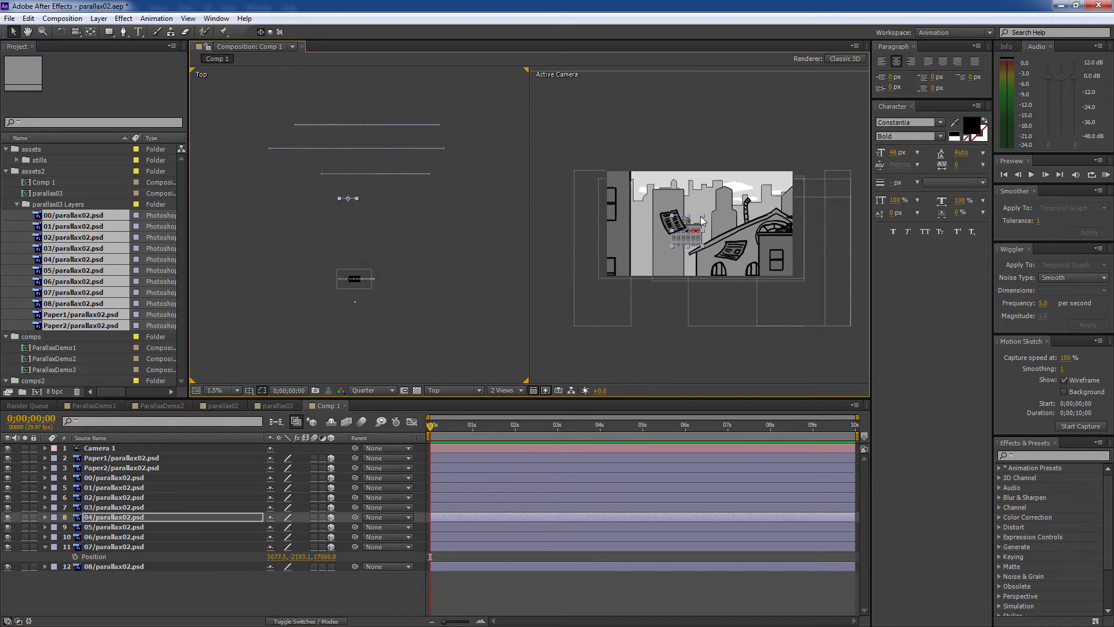
drag(703, 216, 678, 222)
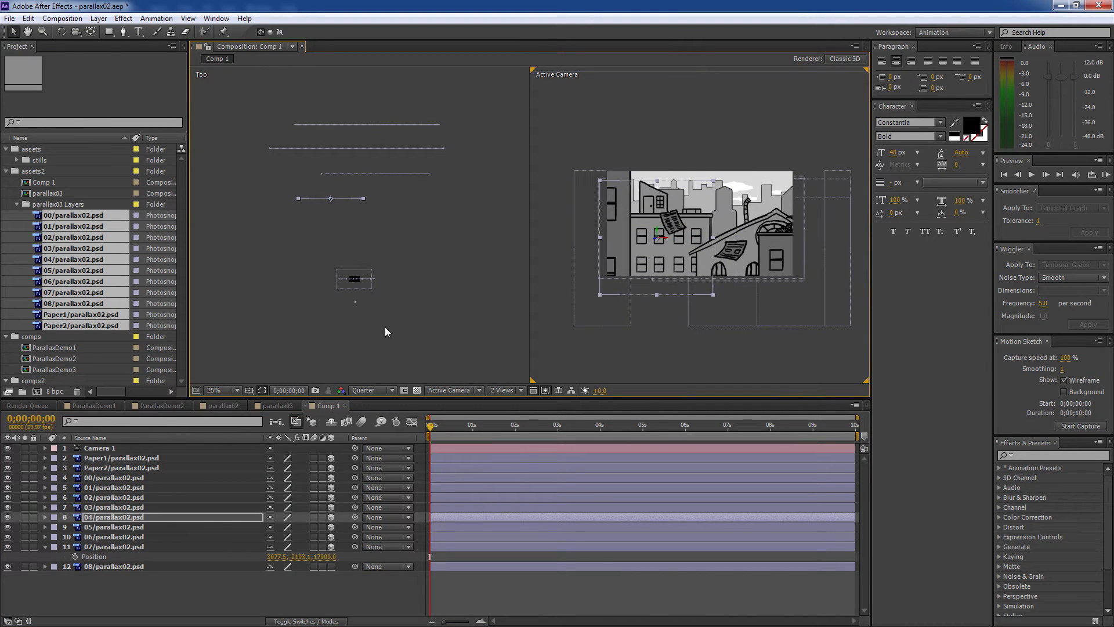
click(127, 507)
scroll(362, 341, up, 1)
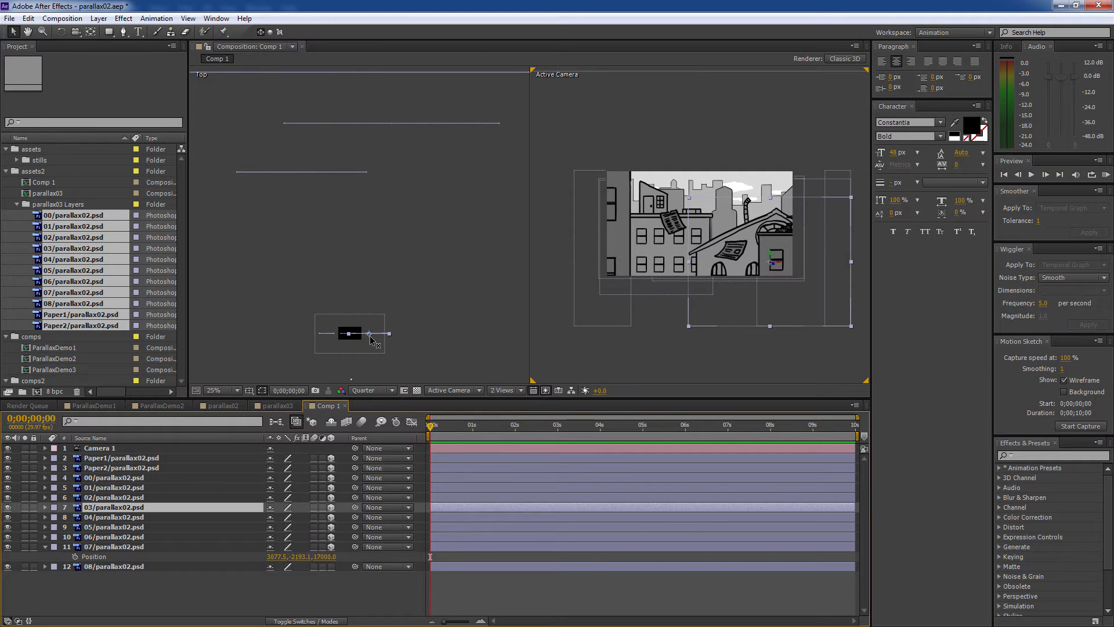
drag(370, 342, 377, 212)
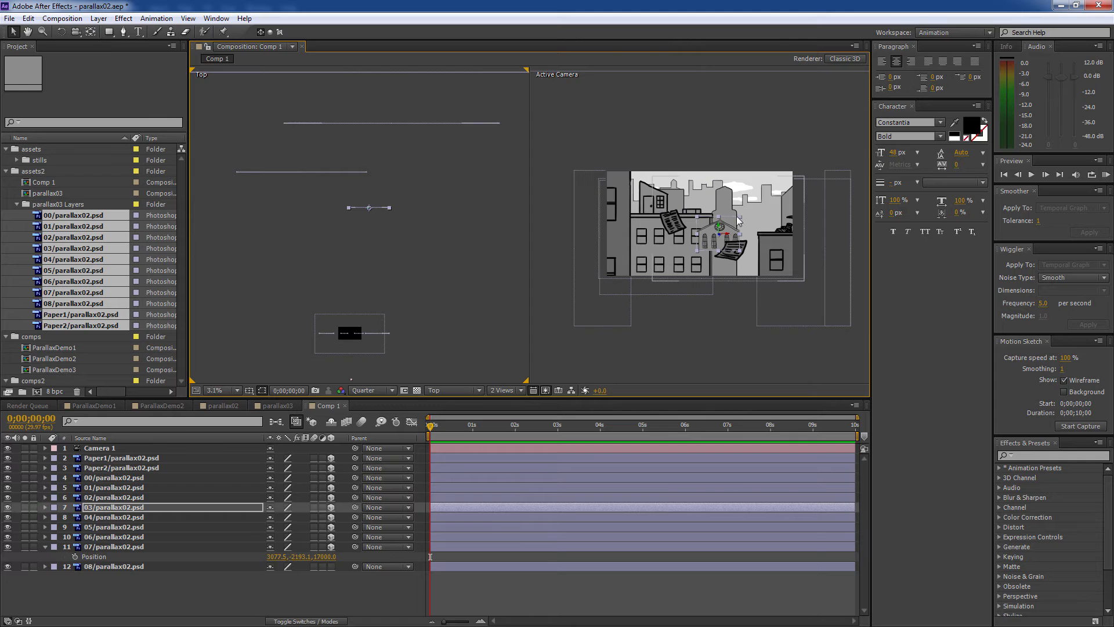
drag(741, 217, 760, 234)
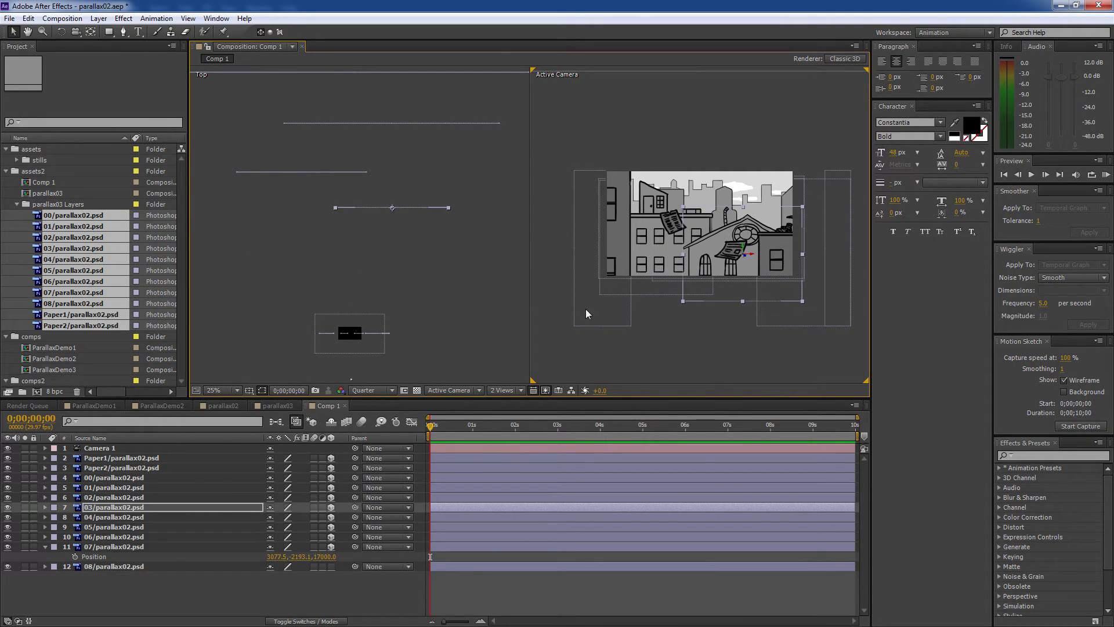
- Push back and enlarge layer 02, set layer 01's depth, then bring 02 closer to the camera
click(159, 497)
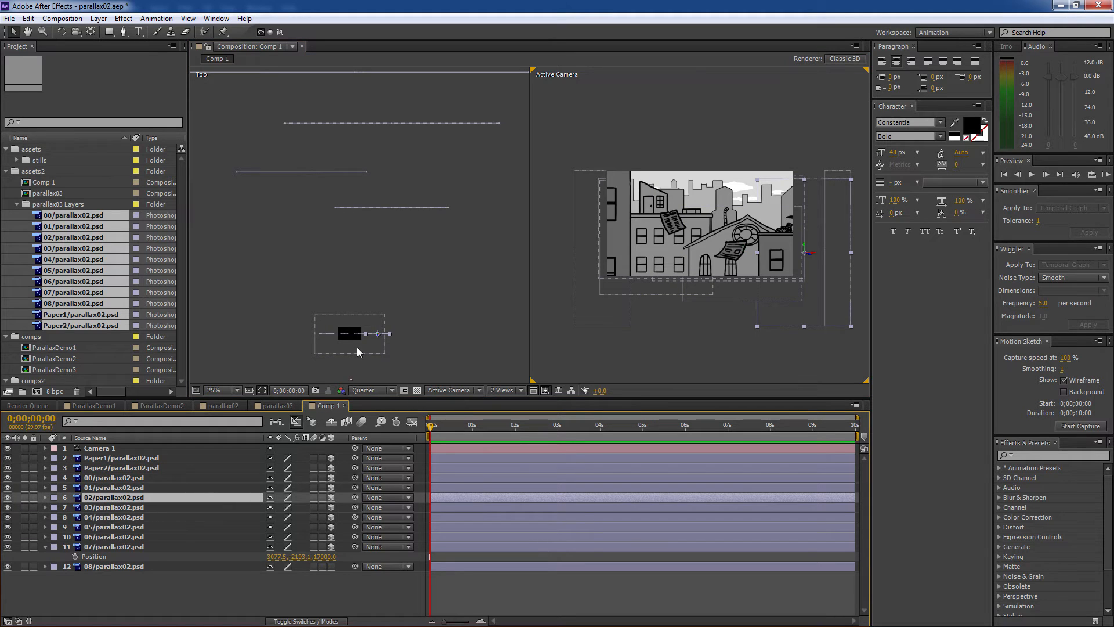
drag(377, 338, 378, 251)
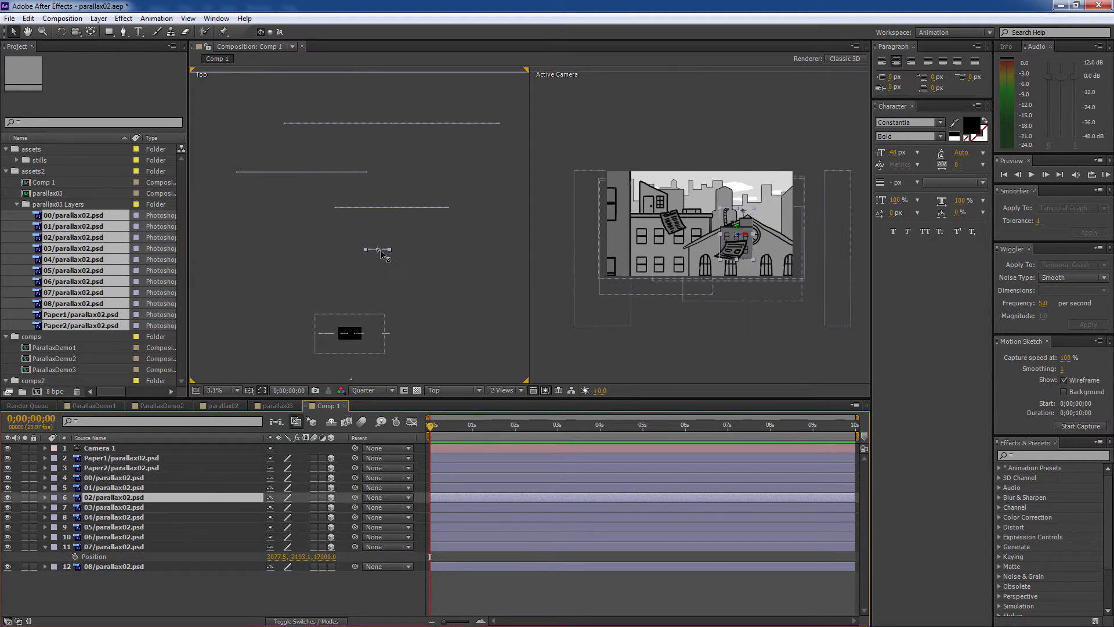
drag(753, 209, 781, 167)
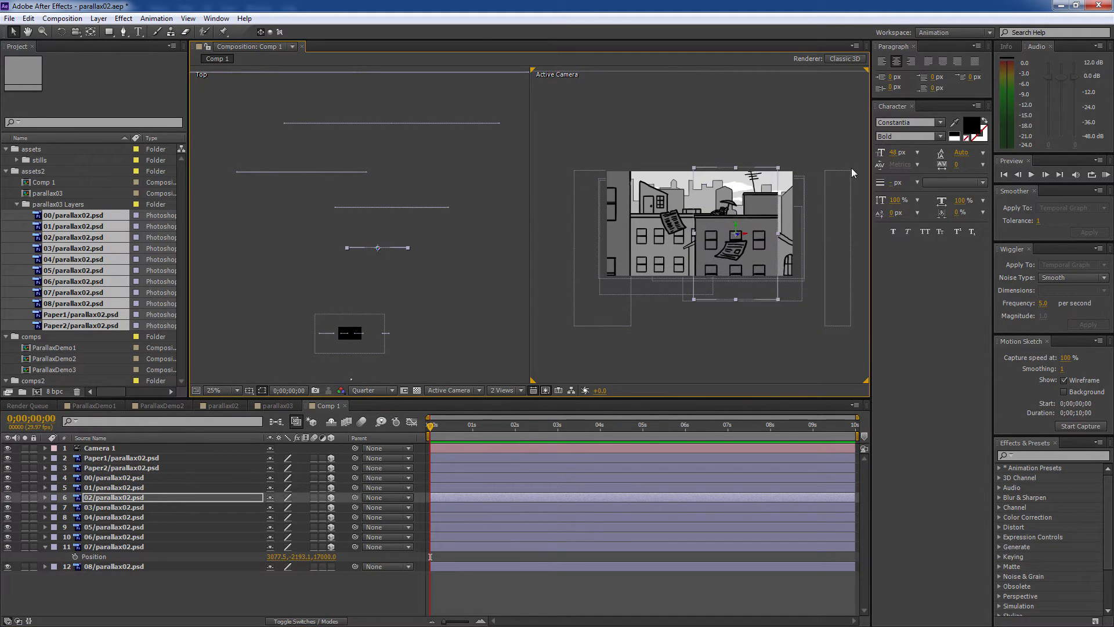
drag(749, 235, 785, 244)
click(119, 488)
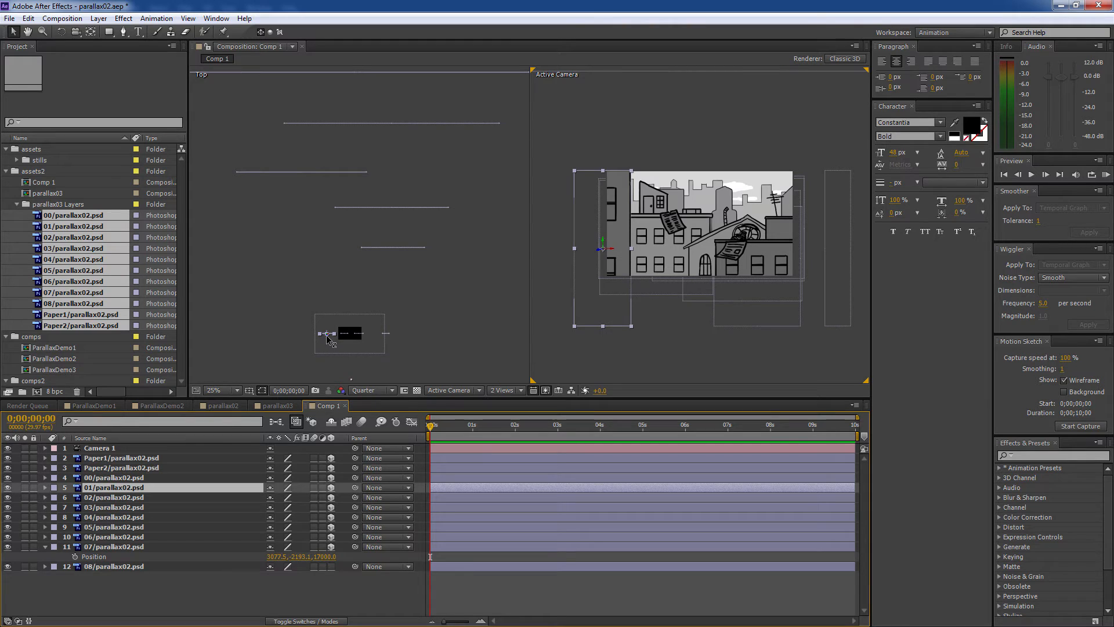
mouse_move(327, 338)
mouse_down()
mouse_move(326, 273)
mouse_move(335, 332)
mouse_up()
click(423, 246)
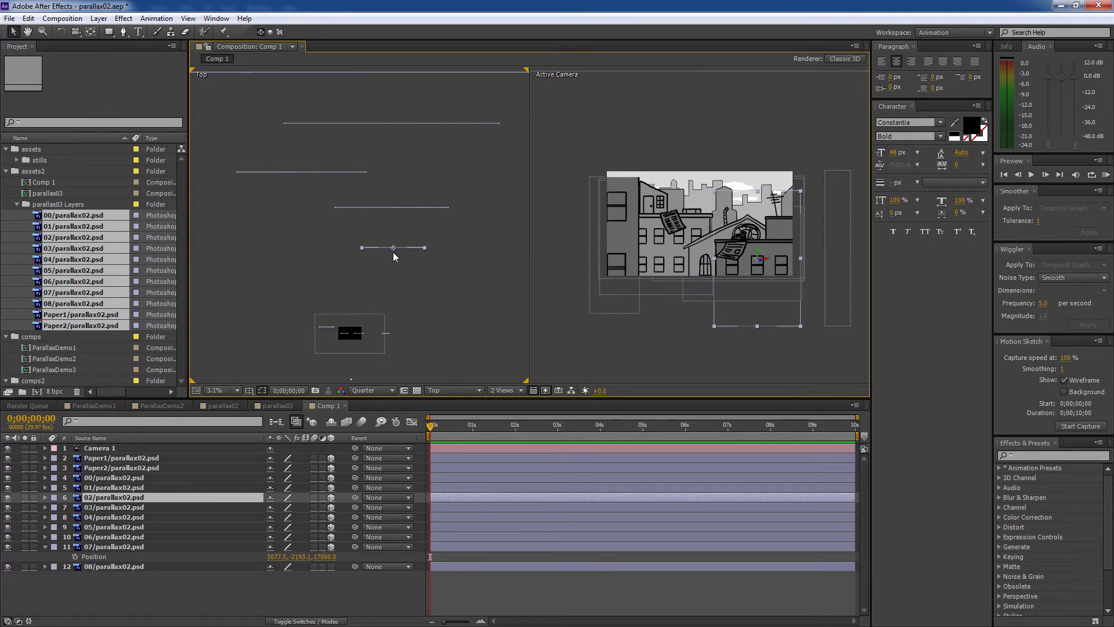
drag(392, 252, 395, 287)
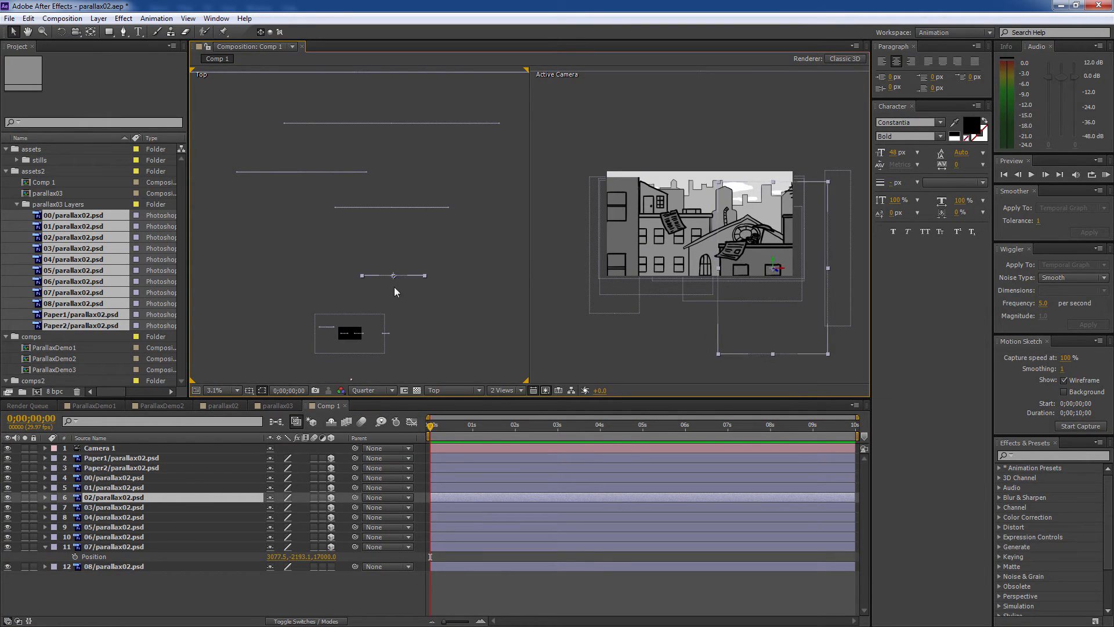
- Select the foreground building layer 00 and shift it left in the camera view
key(period)
key(space)
drag(333, 326, 342, 103)
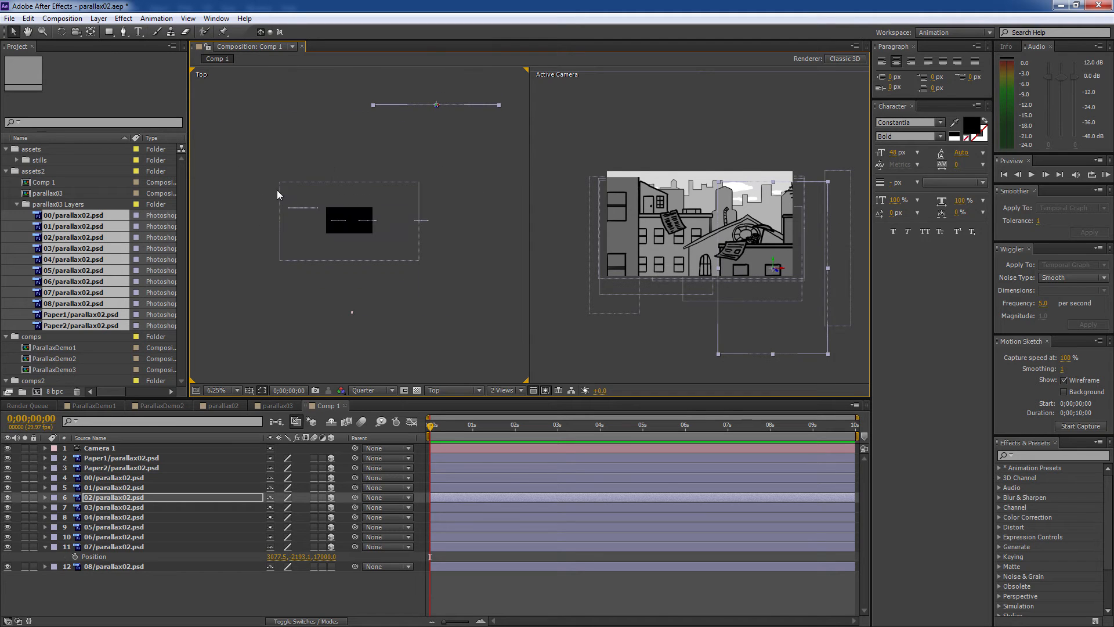
click(297, 208)
click(422, 228)
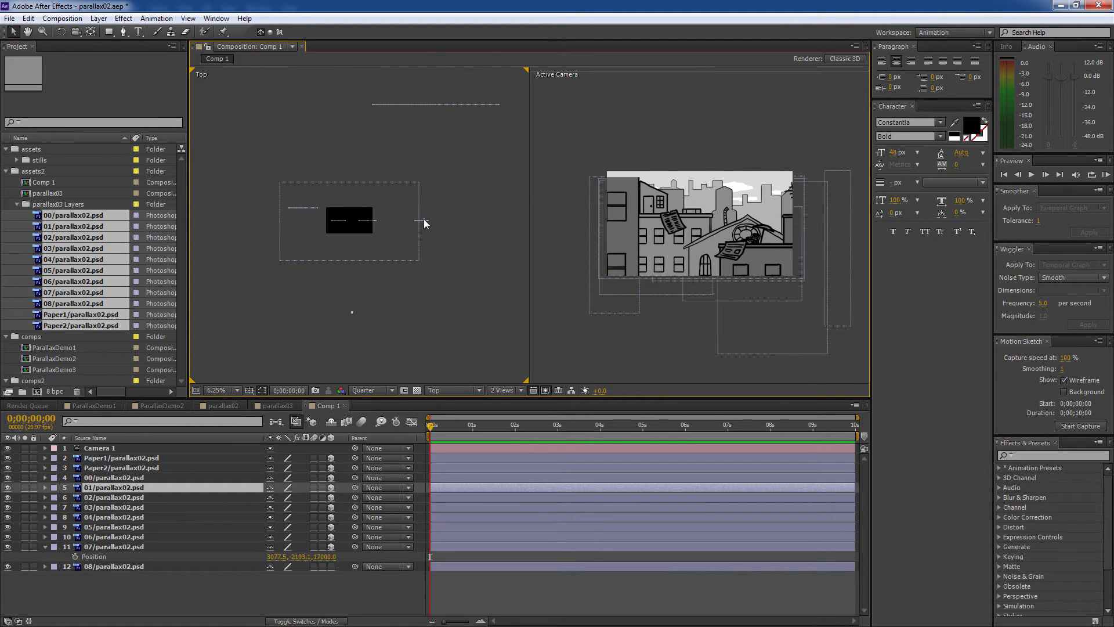
click(429, 222)
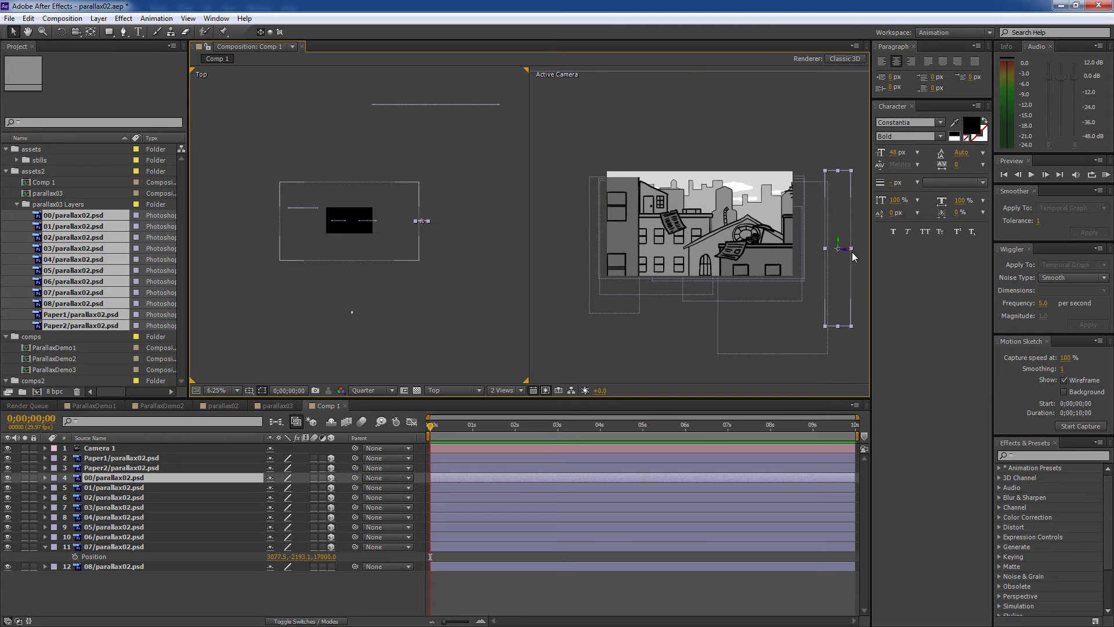
click(817, 212)
drag(815, 211, 787, 211)
- Move layer 00 further left and resize it with its corner handles
scroll(427, 252, up, 1)
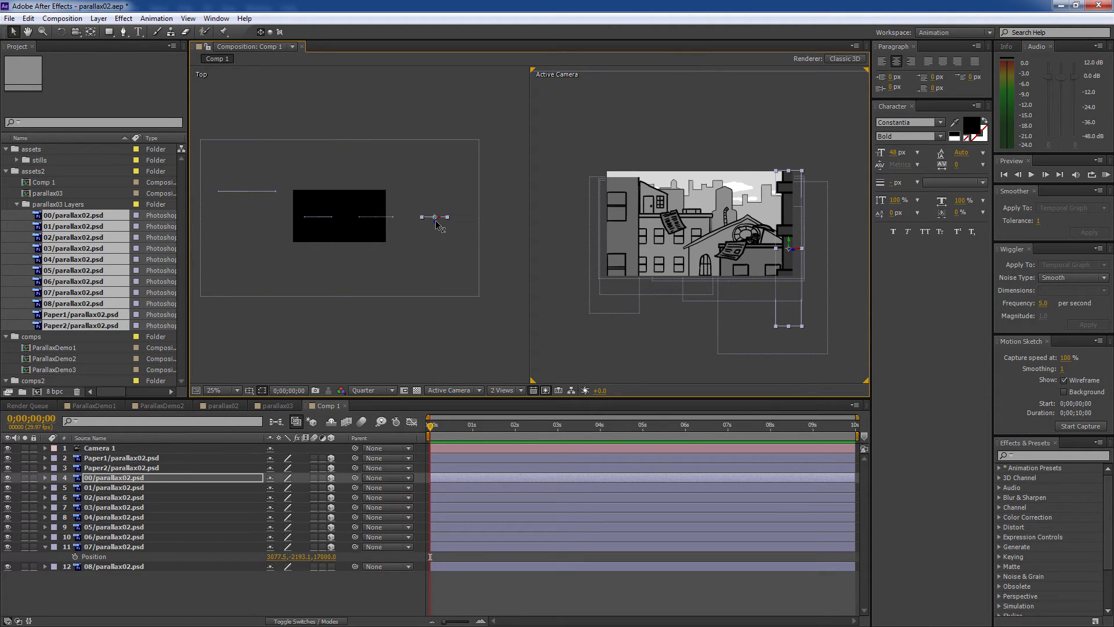
click(440, 268)
scroll(447, 320, down, 2)
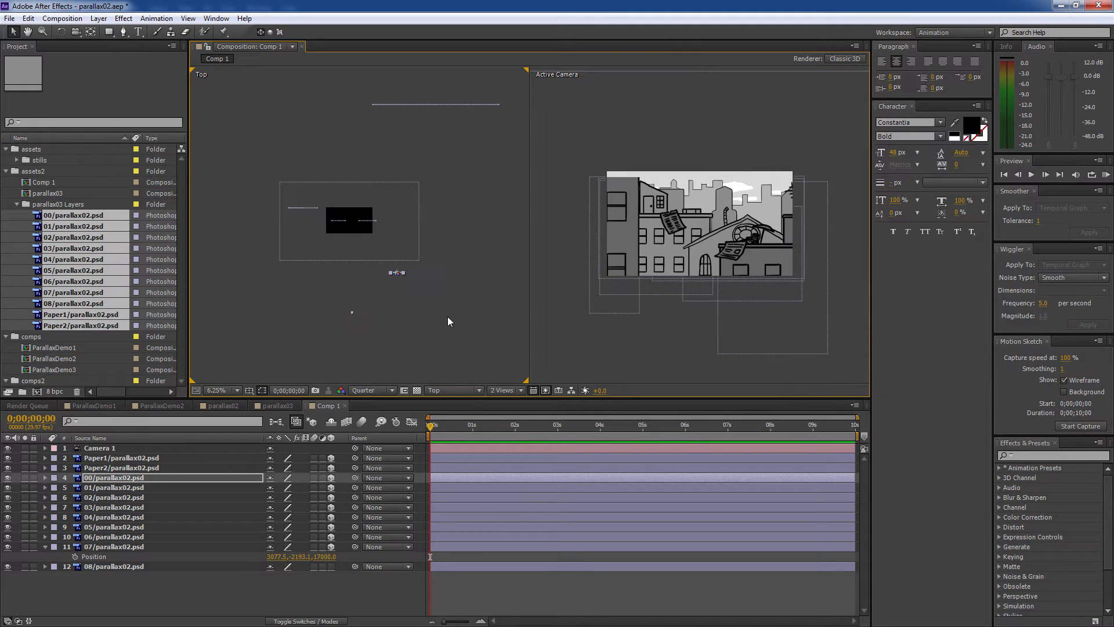
click(844, 245)
scroll(843, 244, down, 1)
drag(811, 214, 751, 218)
mouse_move(723, 163)
mouse_down()
mouse_move(732, 182)
mouse_move(726, 175)
mouse_up()
drag(740, 214, 773, 204)
scroll(747, 203, up, 1)
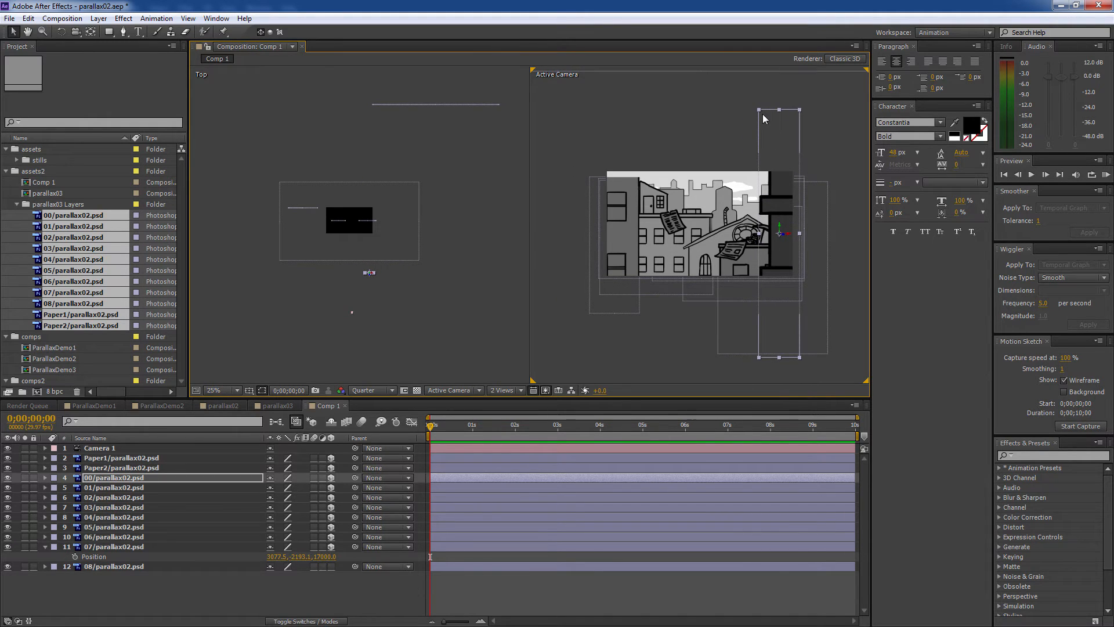
- Undo the accidental move of layer 08, then lower layer 00 in the shot
click(759, 105)
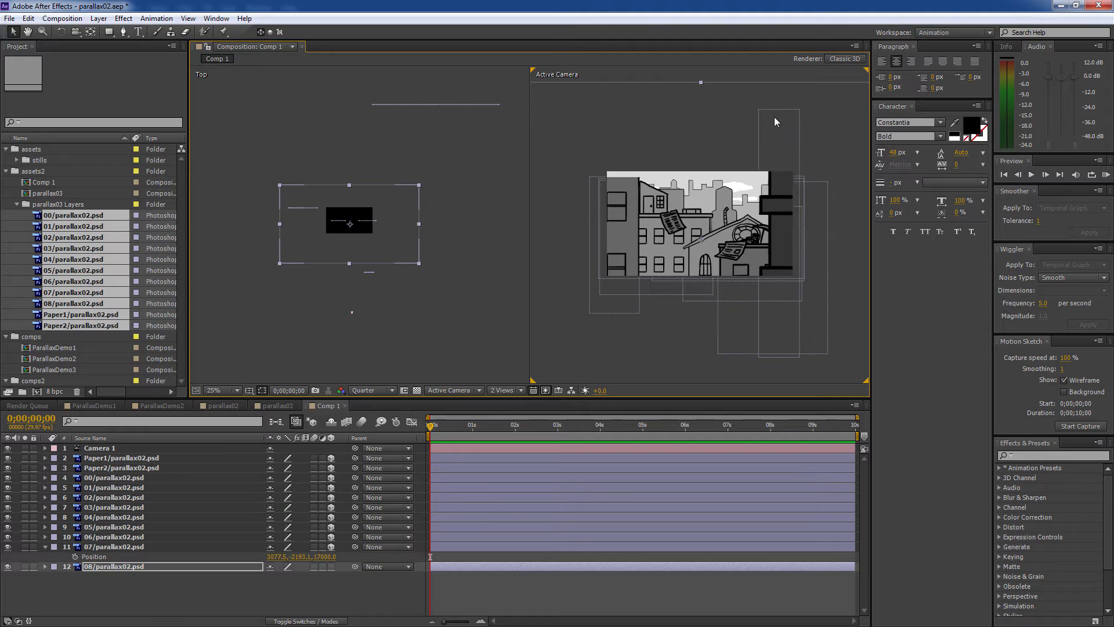
key(ctrl+z)
scroll(773, 162, down, 1)
click(853, 235)
scroll(812, 226, up, 1)
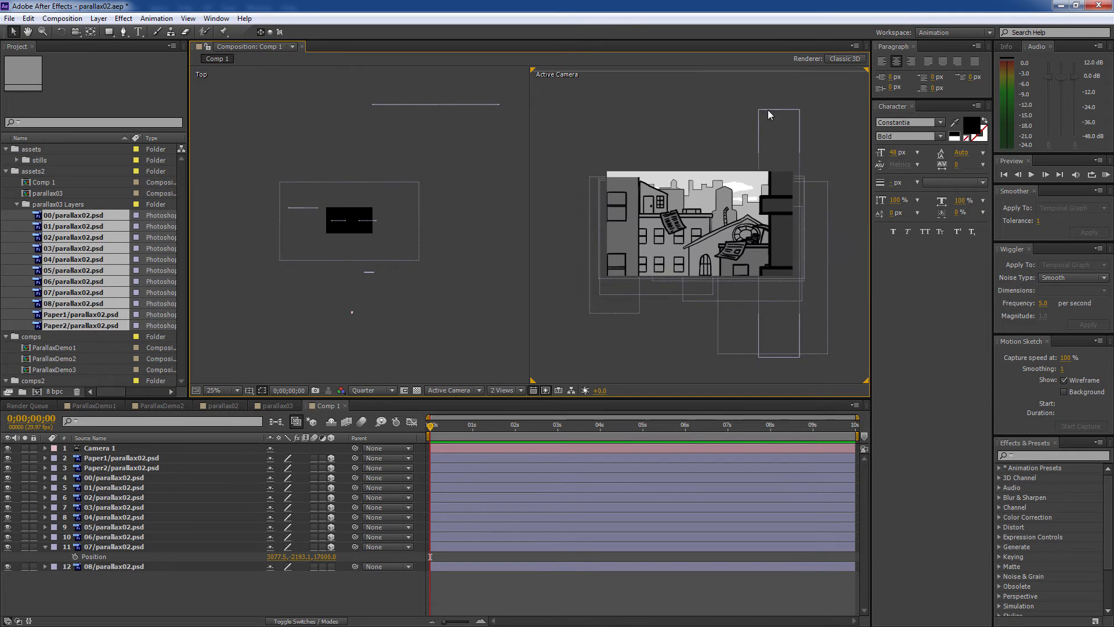
click(758, 113)
drag(758, 110, 776, 144)
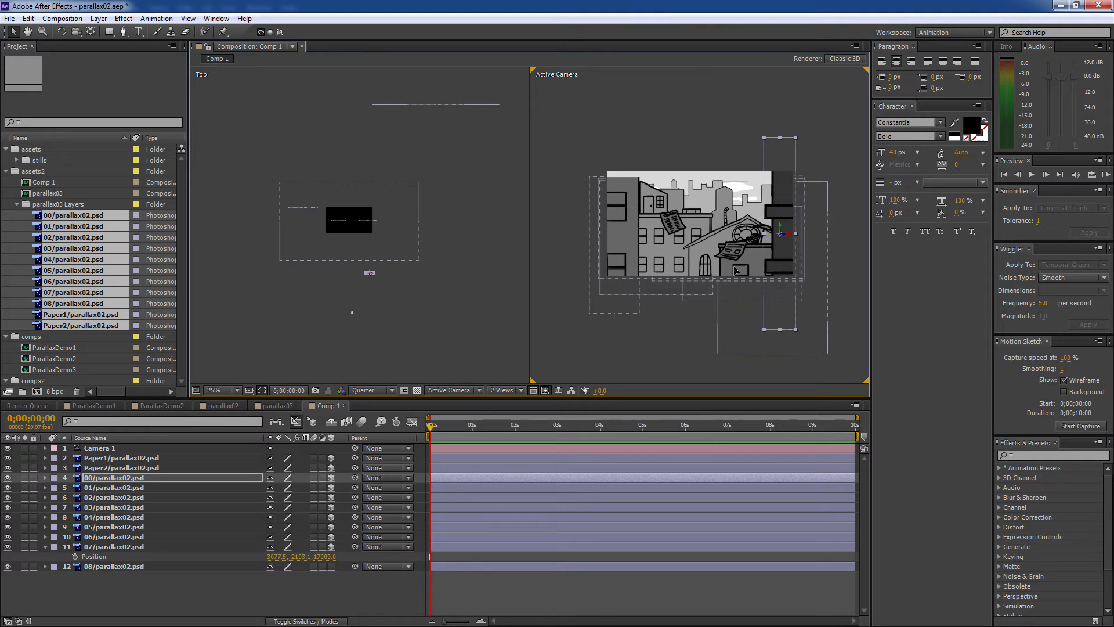
- Raise, shrink and nudge the left building layer 03 into place
click(713, 267)
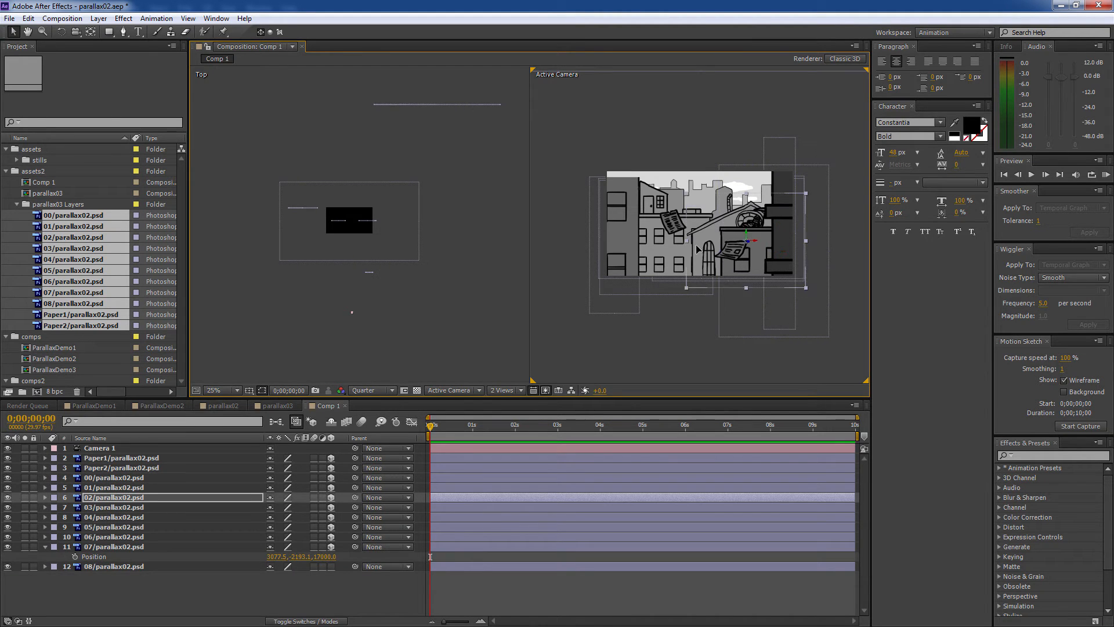
click(614, 222)
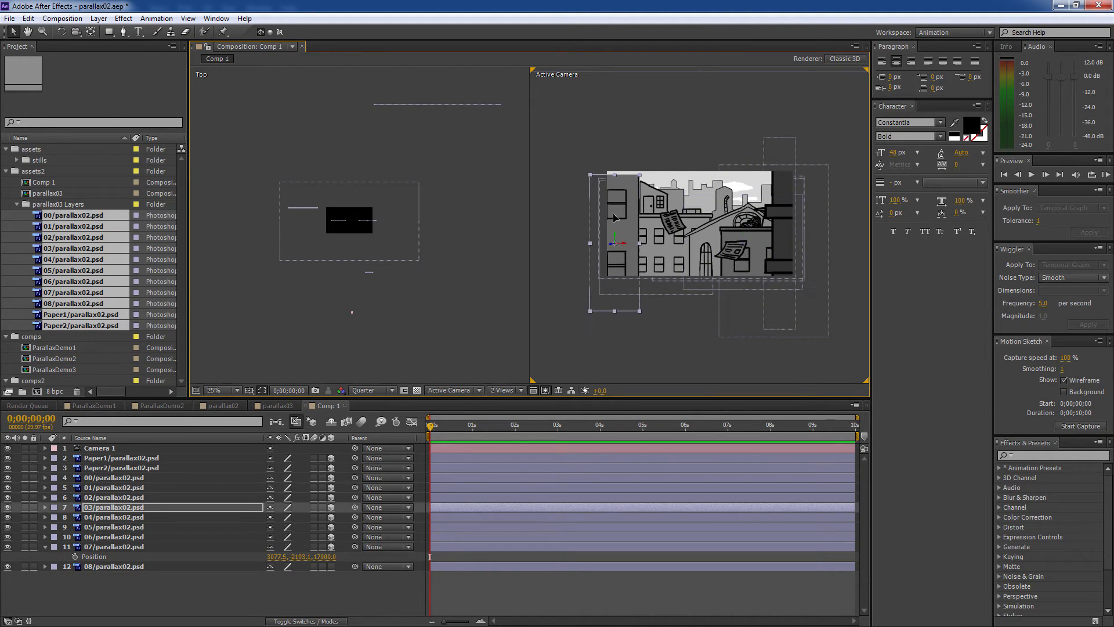
drag(613, 214, 612, 199)
drag(638, 159, 638, 158)
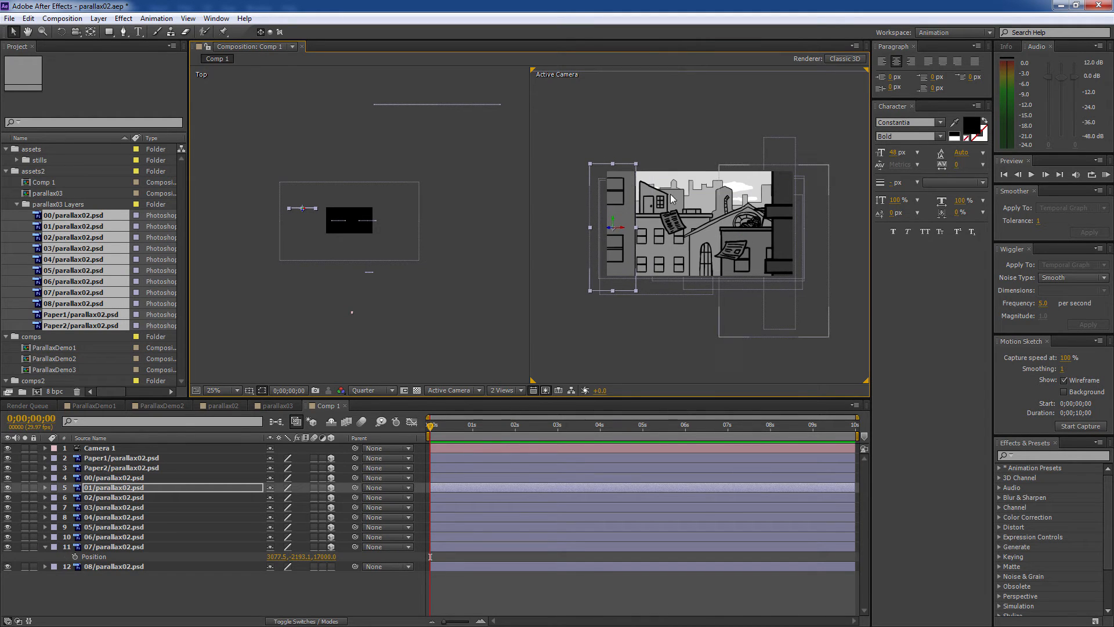
drag(625, 198, 629, 199)
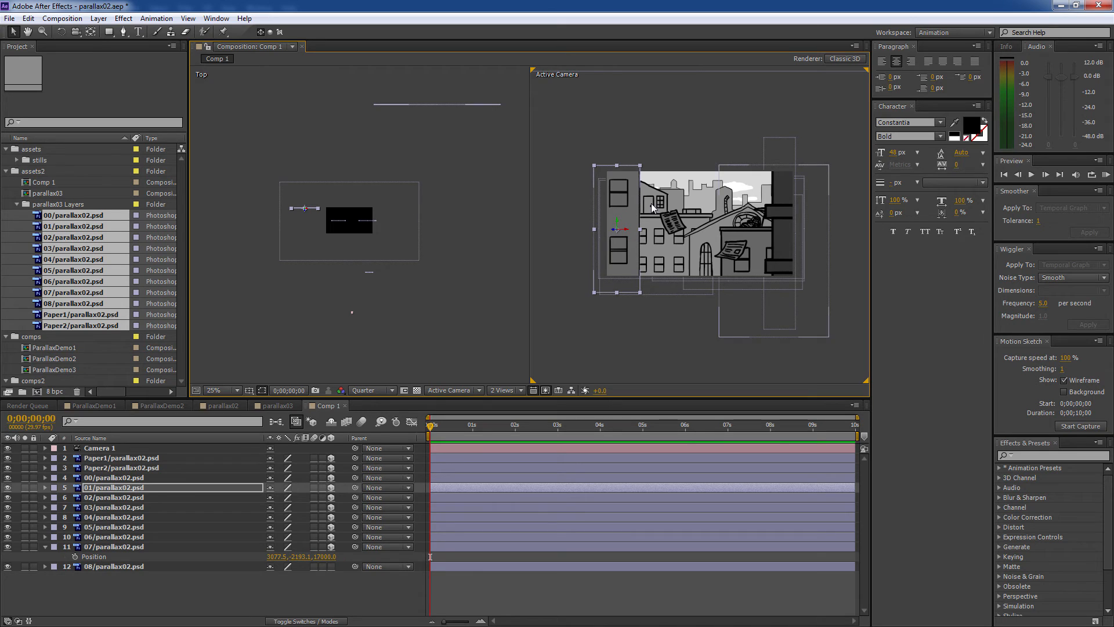
click(725, 216)
key(period)
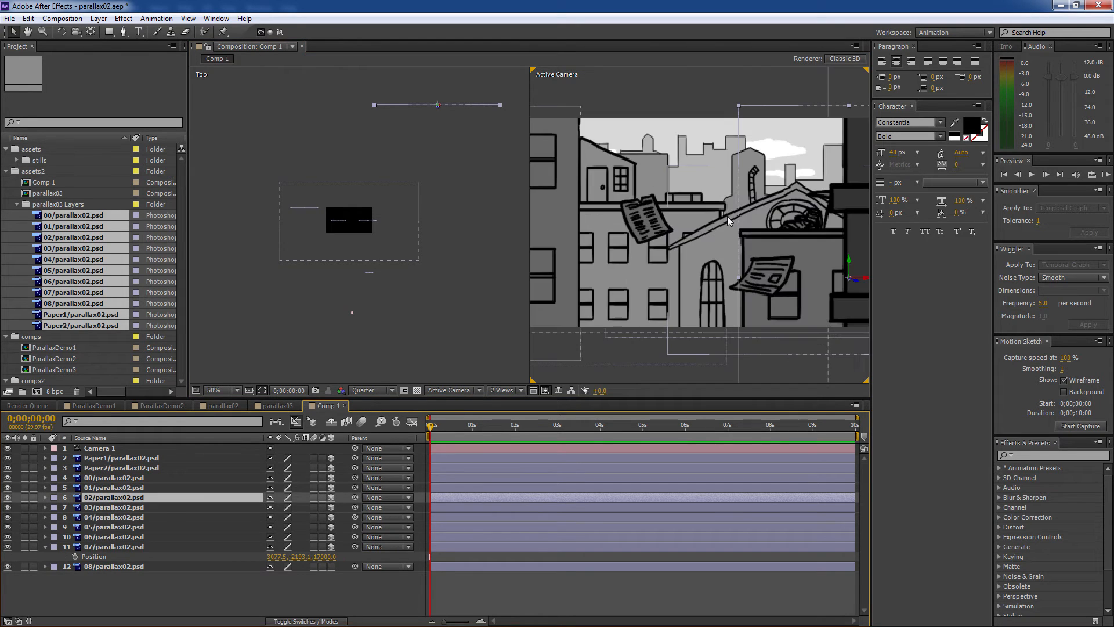
key(comma)
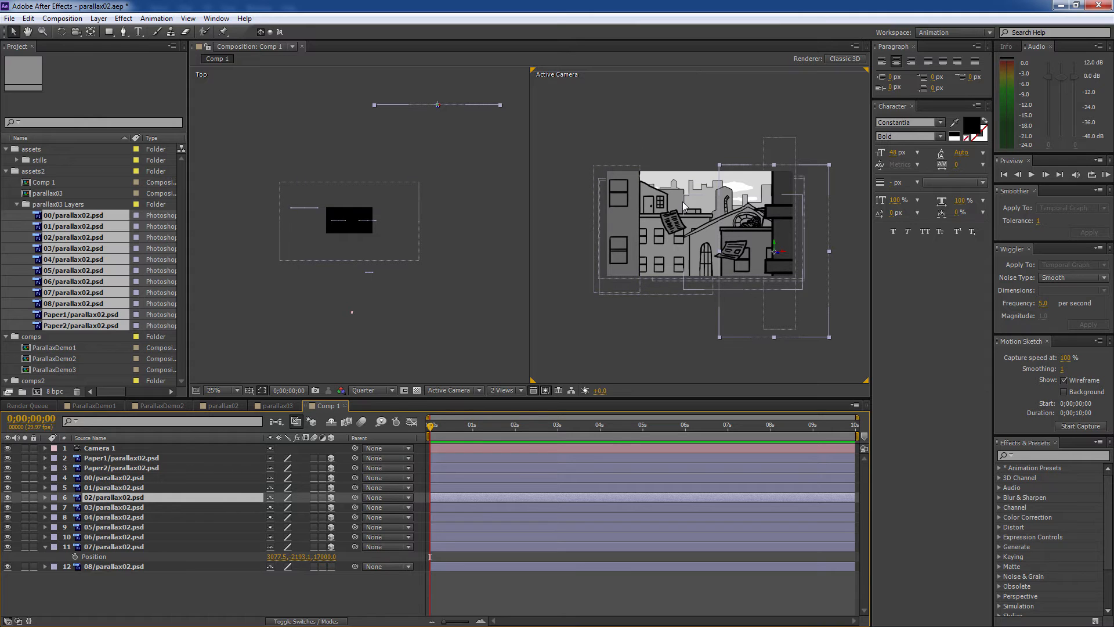
- Raise both Paper1 and Paper2 higher in the street scene
click(654, 246)
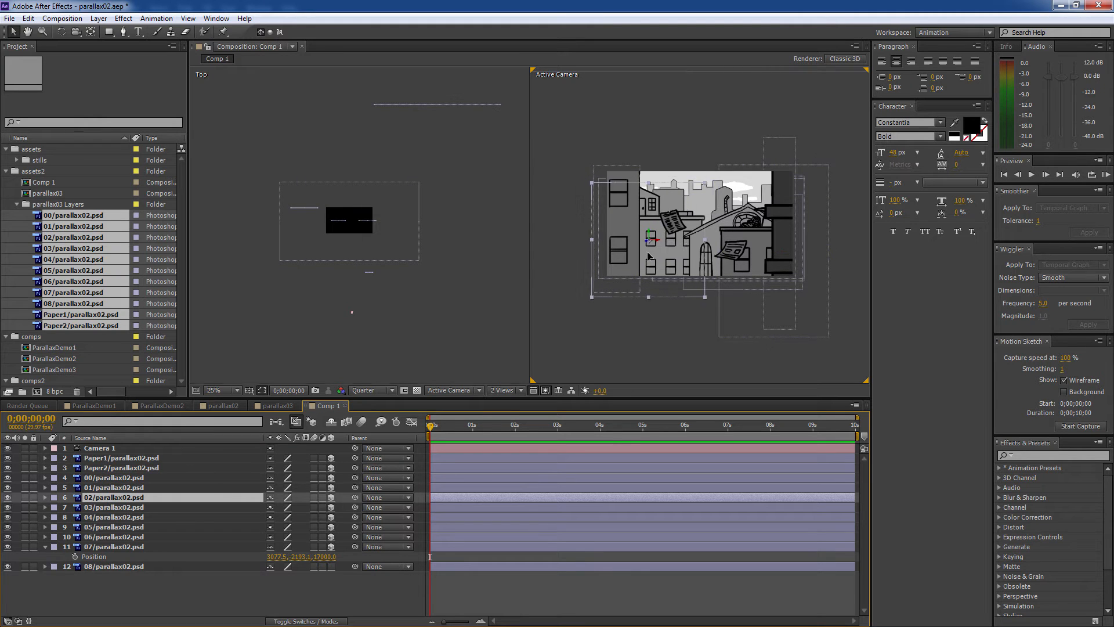
click(151, 460)
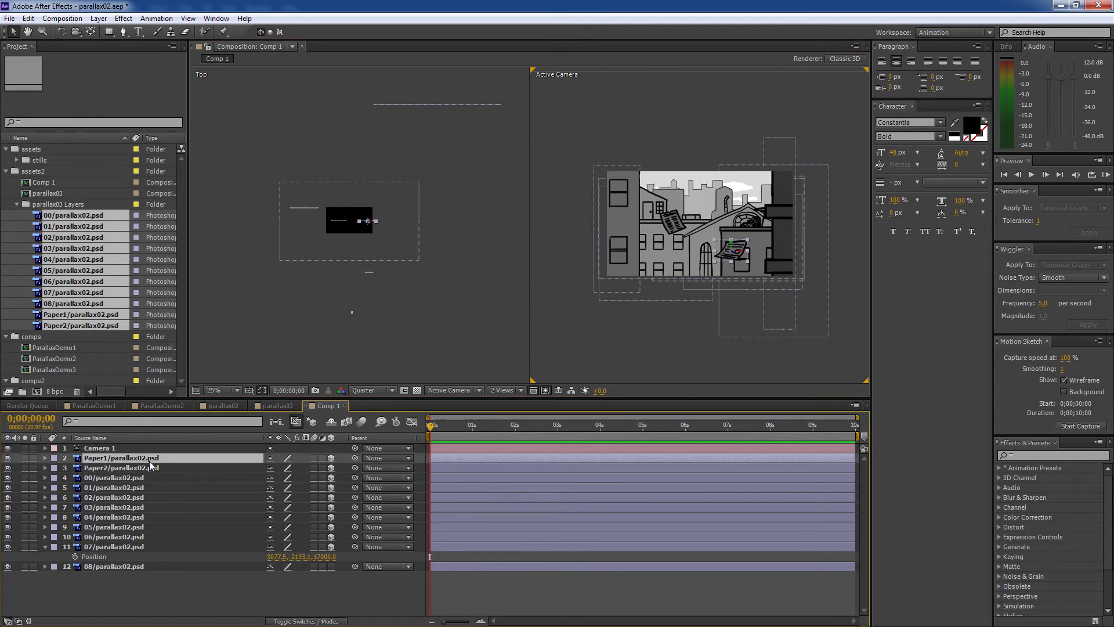
shift+click(152, 468)
drag(737, 248, 743, 213)
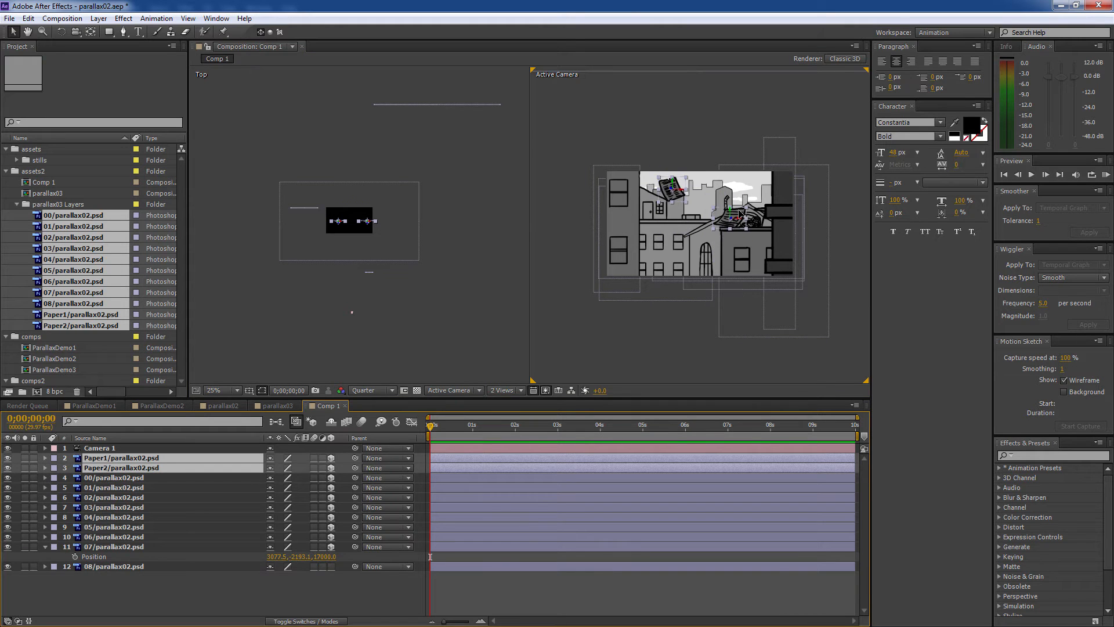
click(637, 359)
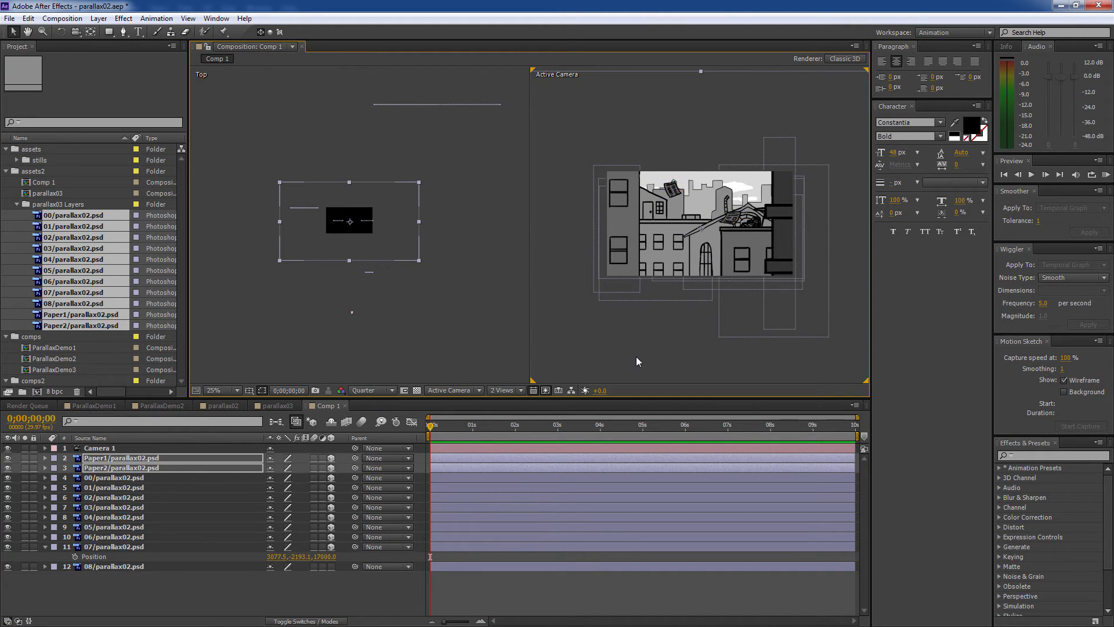
scroll(594, 375, up, 2)
- Switch the viewer to the single camera view and select Camera 1
click(521, 405)
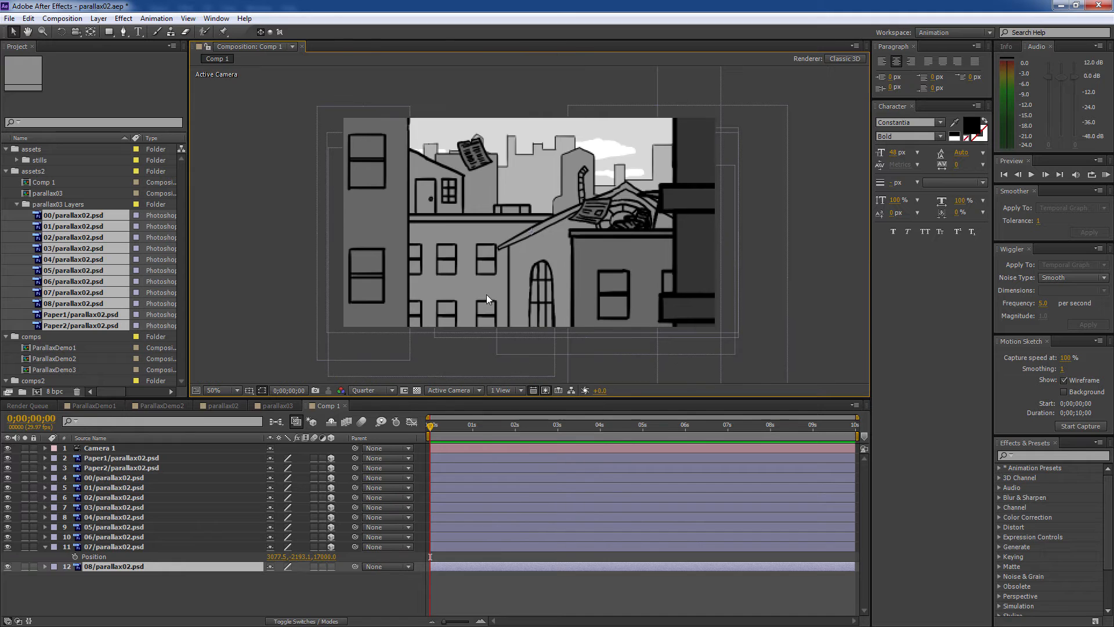
key(c)
drag(491, 283, 516, 290)
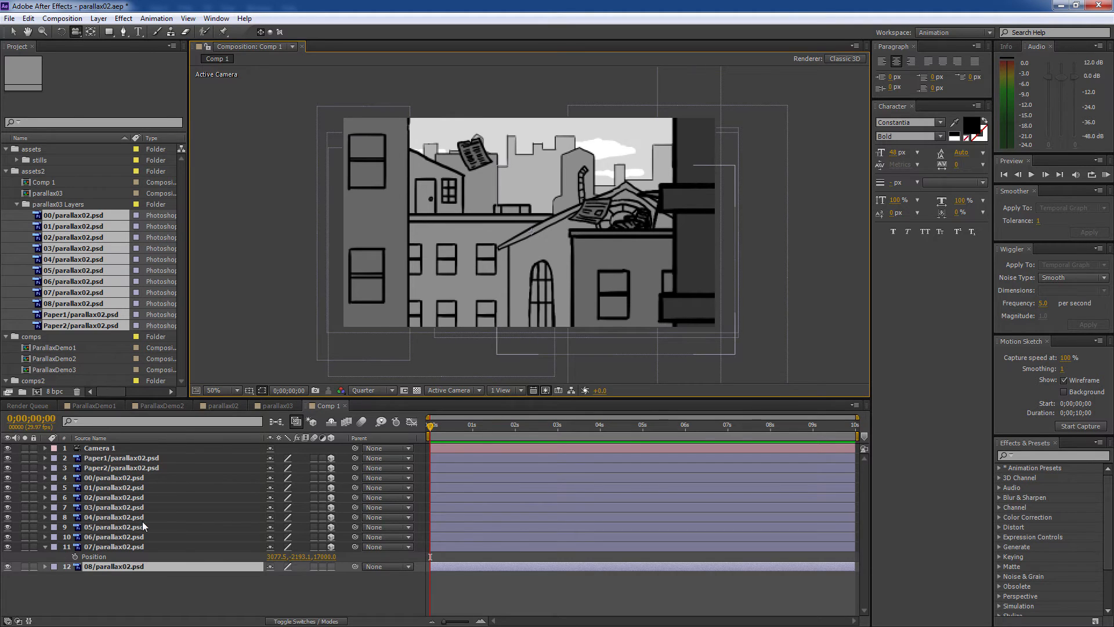
click(146, 477)
click(155, 458)
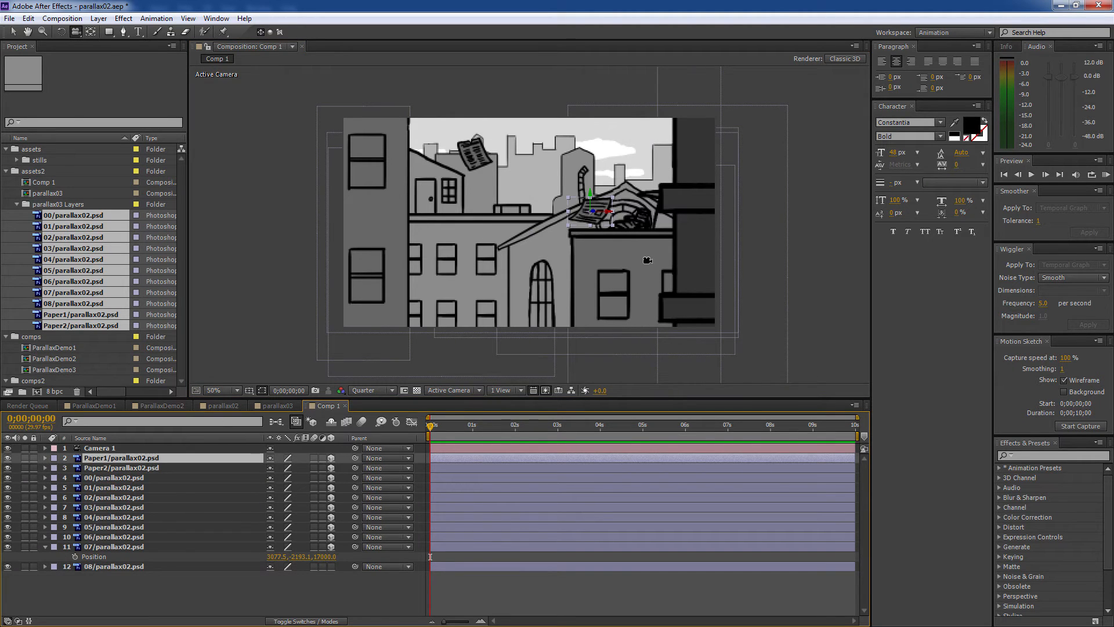
click(114, 448)
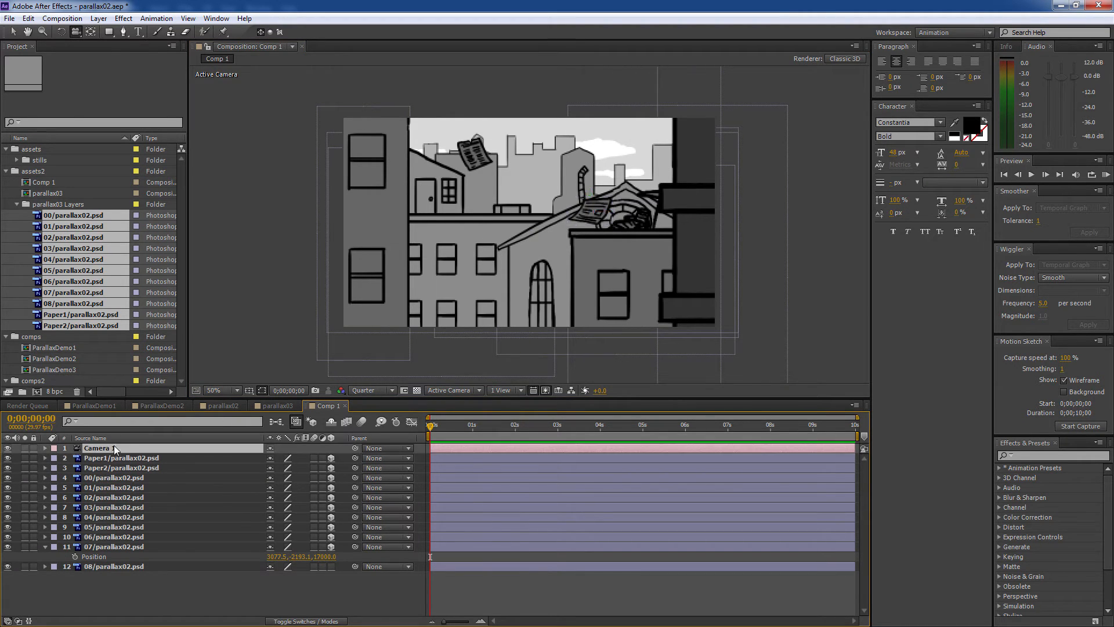
- Set starting Point of Interest and Position keyframes on Camera 1
click(46, 448)
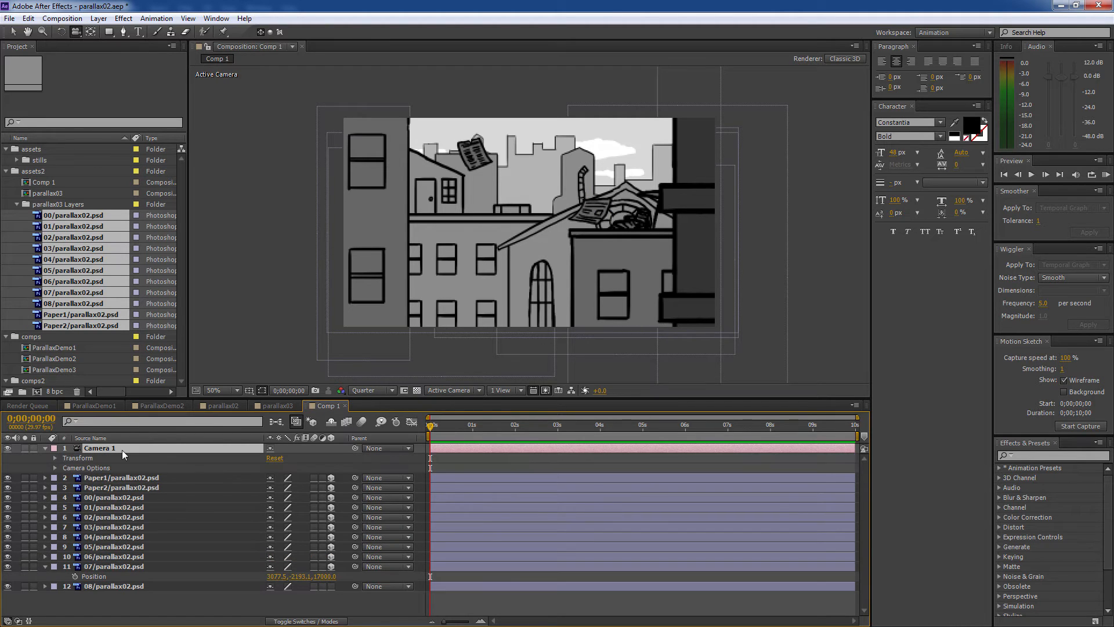
click(54, 465)
click(54, 468)
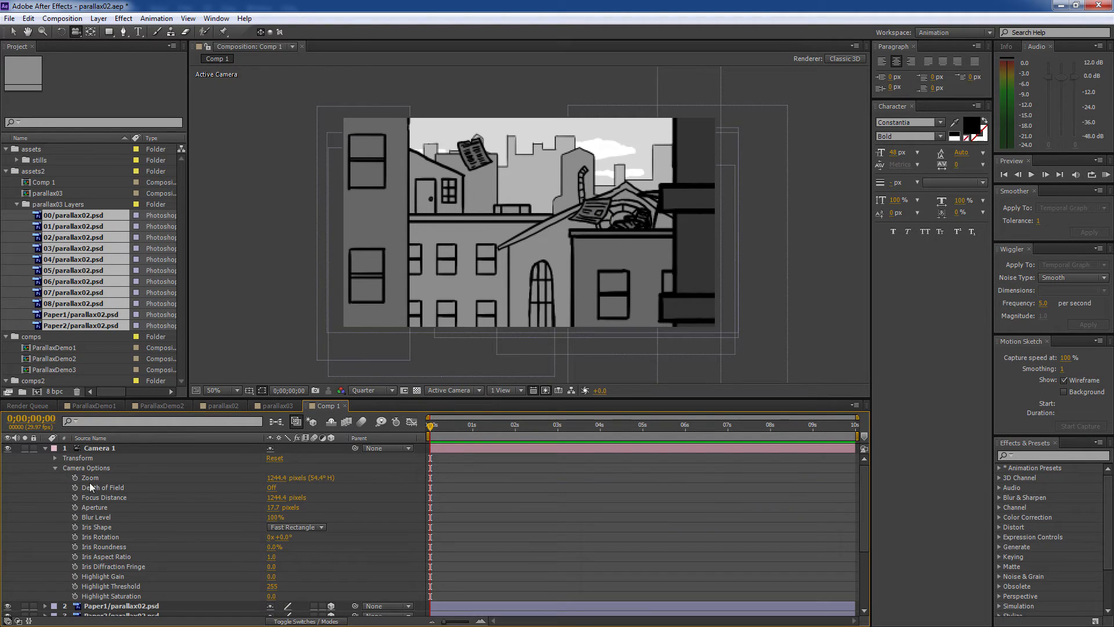
click(56, 468)
click(55, 458)
click(75, 468)
click(75, 477)
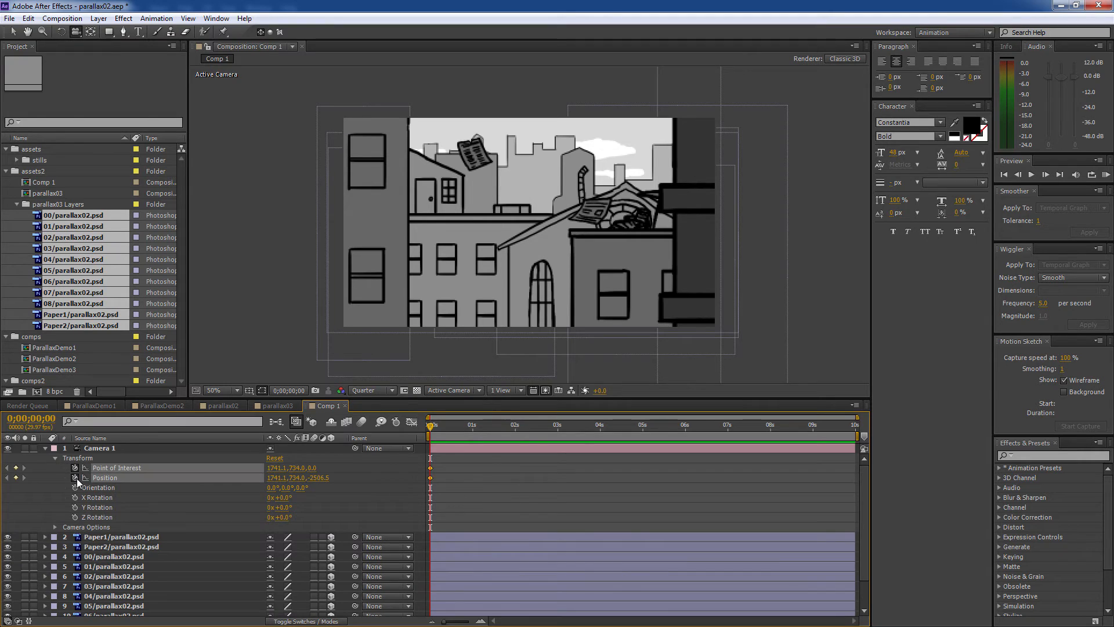
key(End)
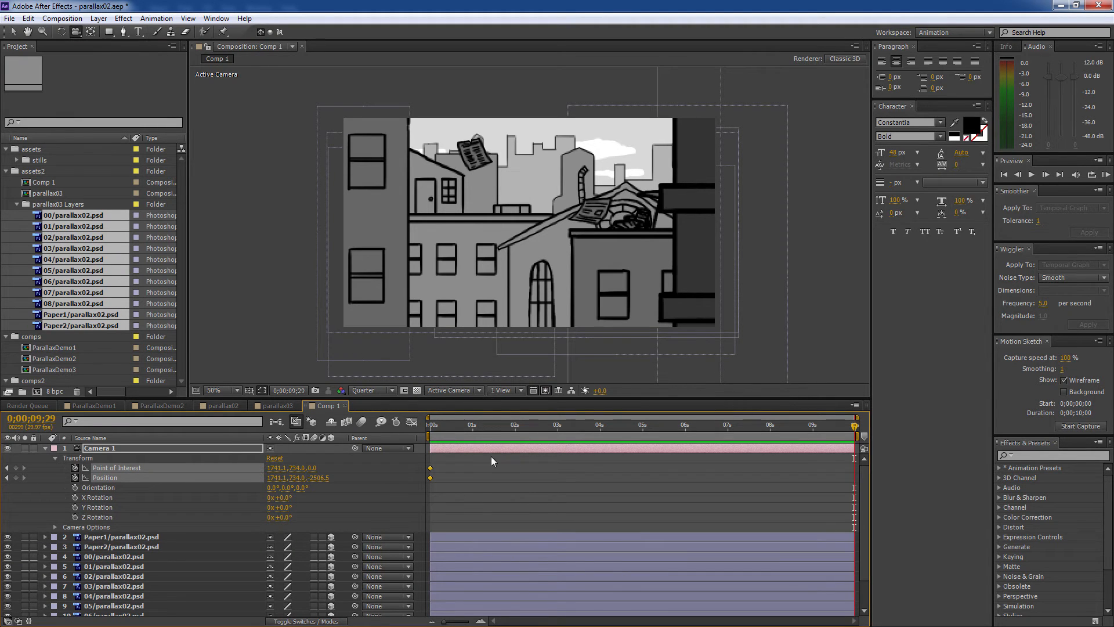
key(Home)
- Try a forward camera dolly at the comp's end, preview it, and undo a stray orbit
drag(507, 424, 990, 410)
drag(533, 222, 656, 220)
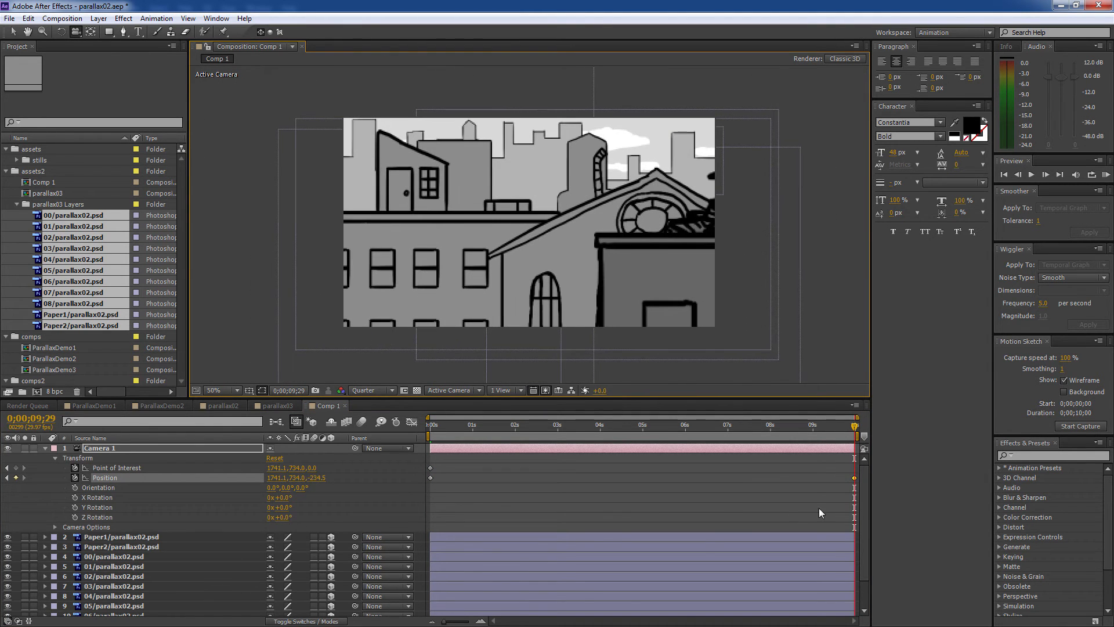
drag(855, 426, 312, 444)
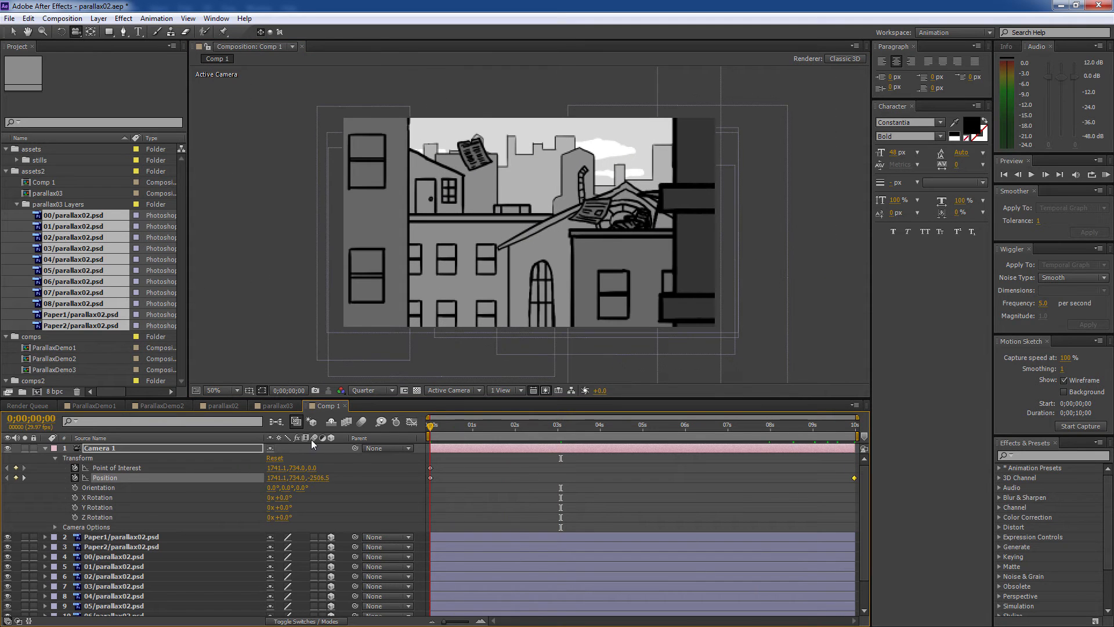
drag(392, 444, 313, 426)
key(c)
key(c)
drag(466, 238, 587, 341)
key(ctrl+z)
- Replace the end Position keyframe by copying both start keyframes to the comp's end
key(End)
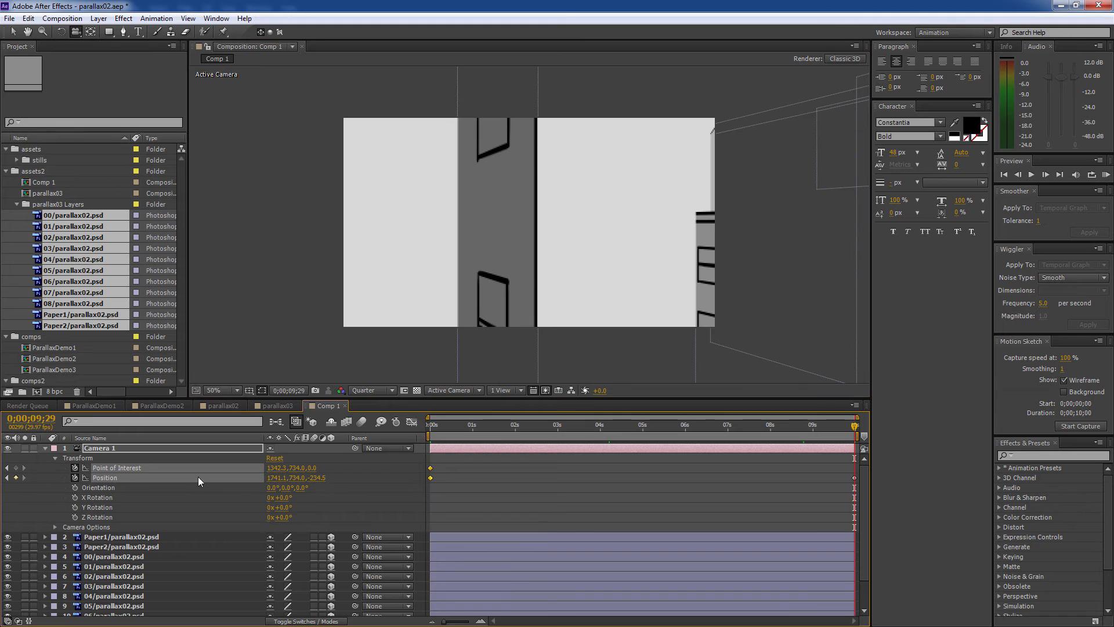
click(855, 477)
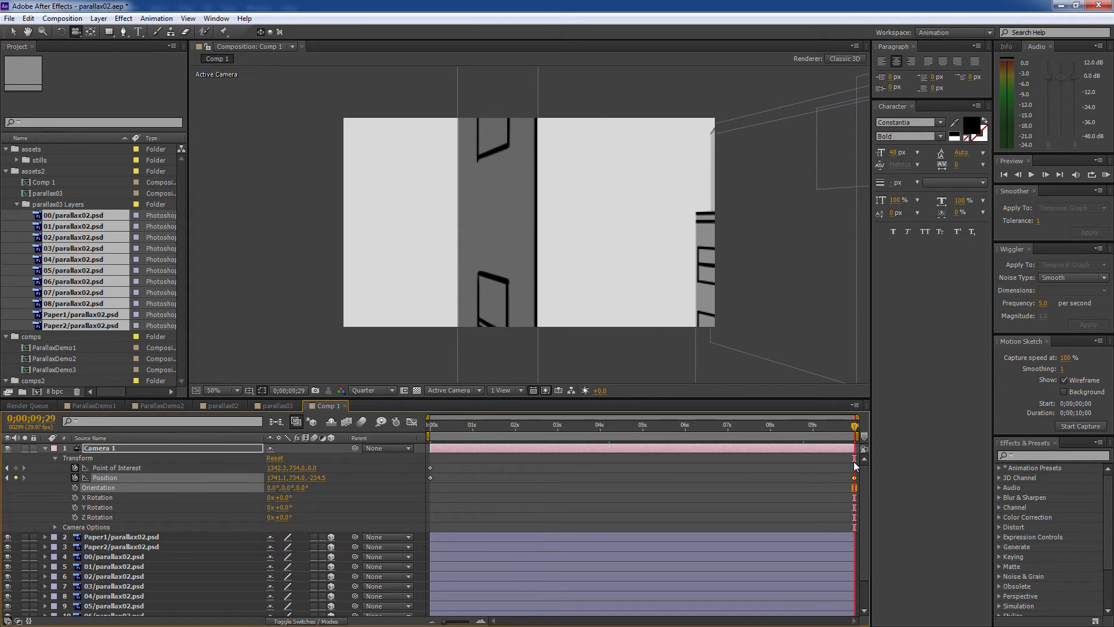
key(Delete)
drag(465, 509, 424, 464)
key(ctrl+c)
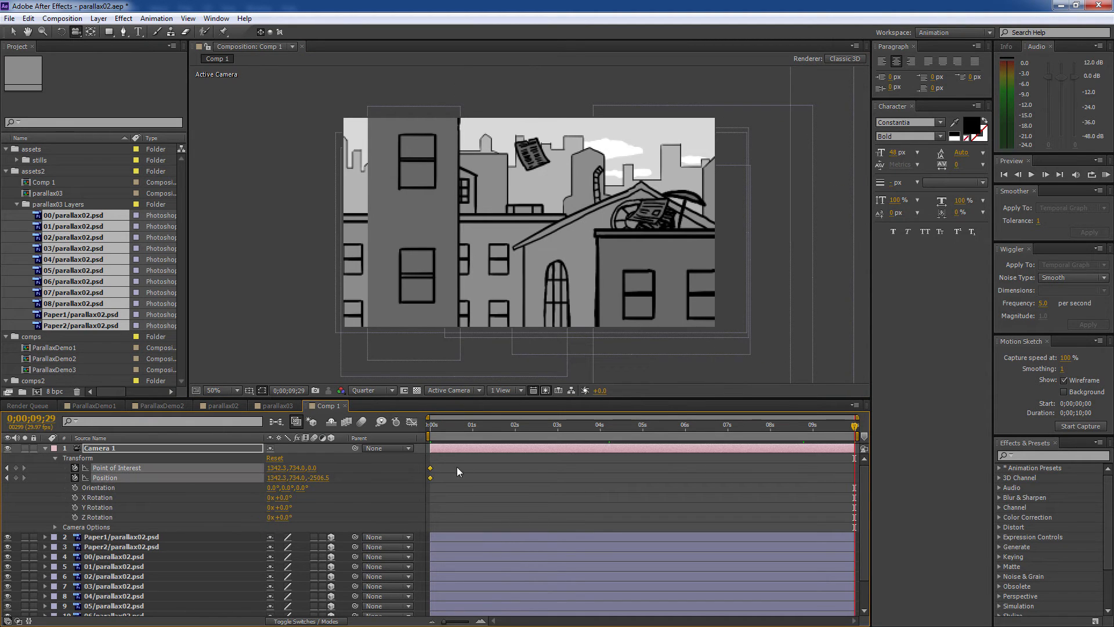
key(ctrl+v)
- Track the camera sideways along the street and move the dark foreground building right
drag(646, 245, 381, 250)
drag(498, 246, 541, 244)
key(comma)
key(v)
drag(461, 173, 605, 154)
key(Home)
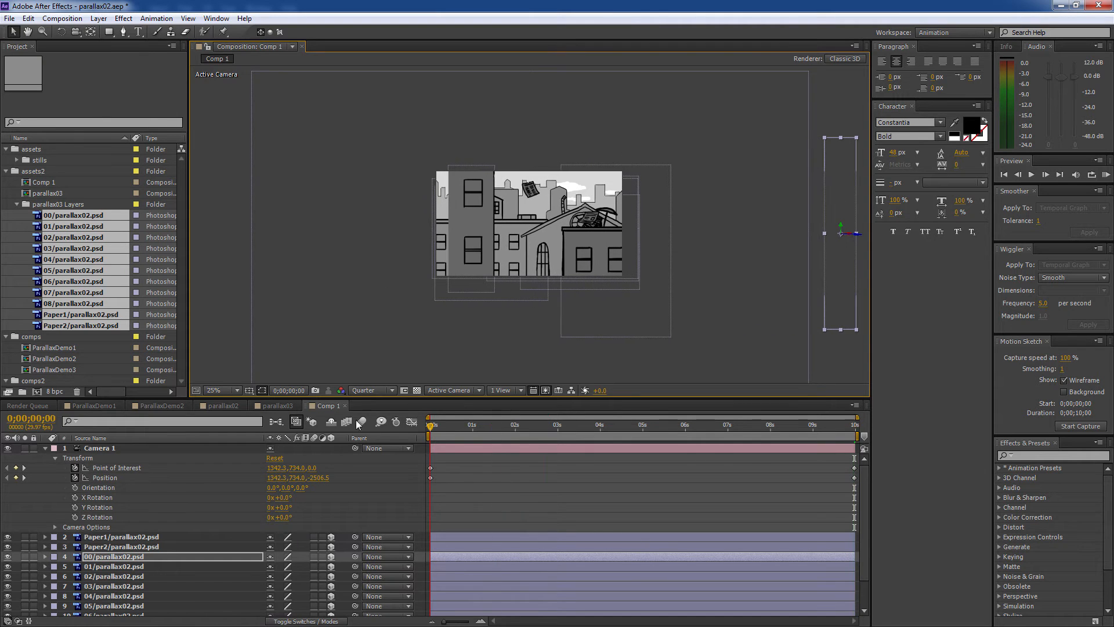
- Nudge the dark building left and track the camera's 0;00 position further left
drag(469, 176, 456, 175)
key(c)
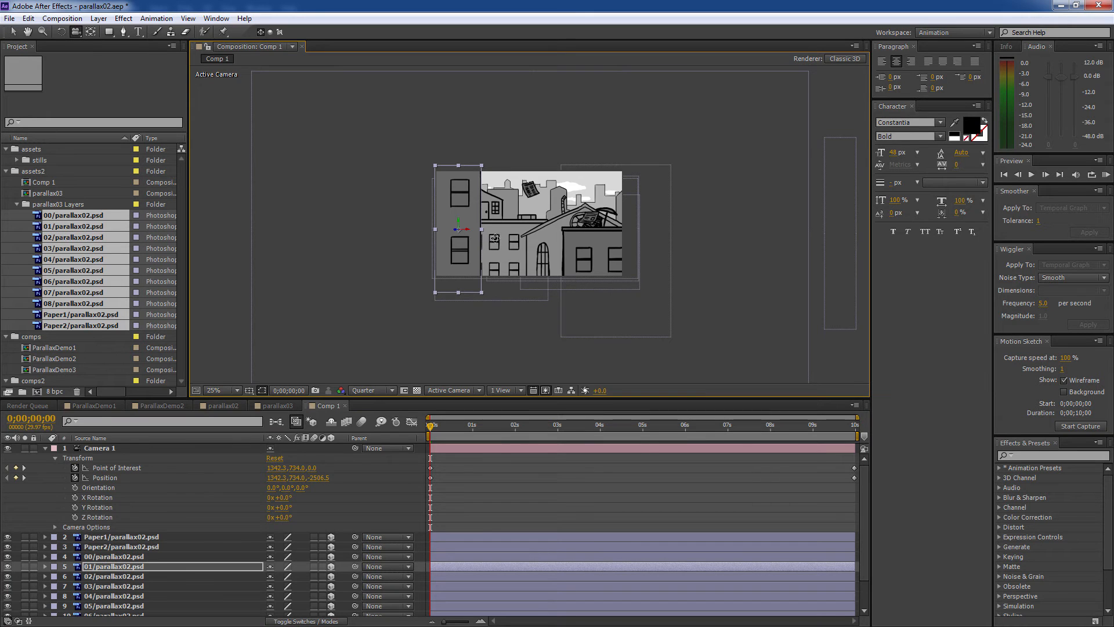
drag(495, 238, 533, 236)
scroll(456, 237, up, 2)
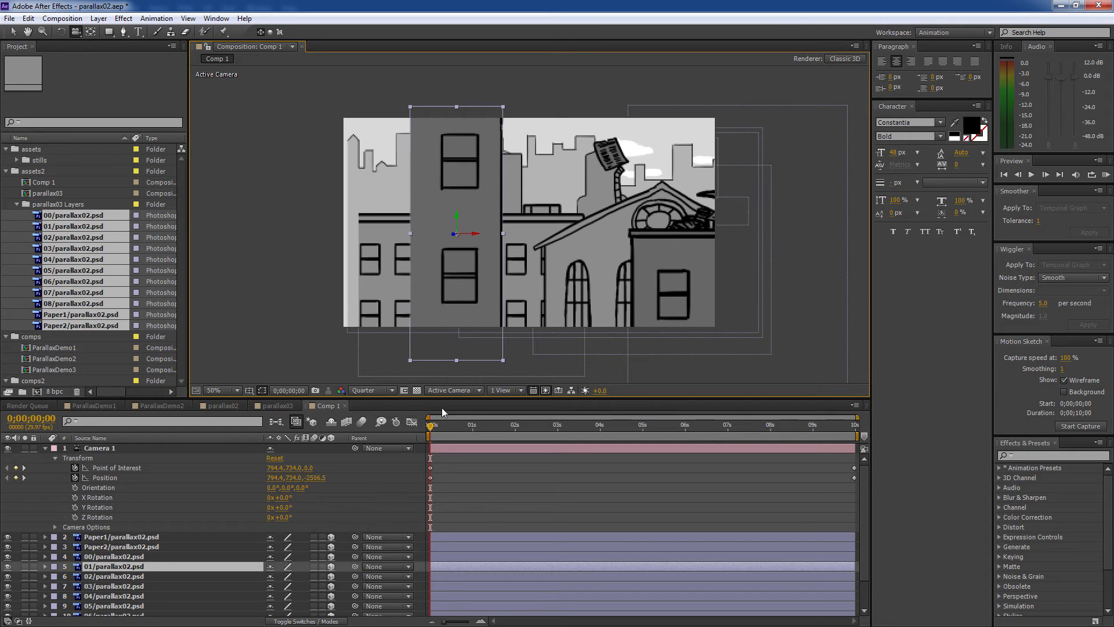
drag(374, 201, 308, 215)
key(ctrl+z)
scroll(239, 501, down, 3)
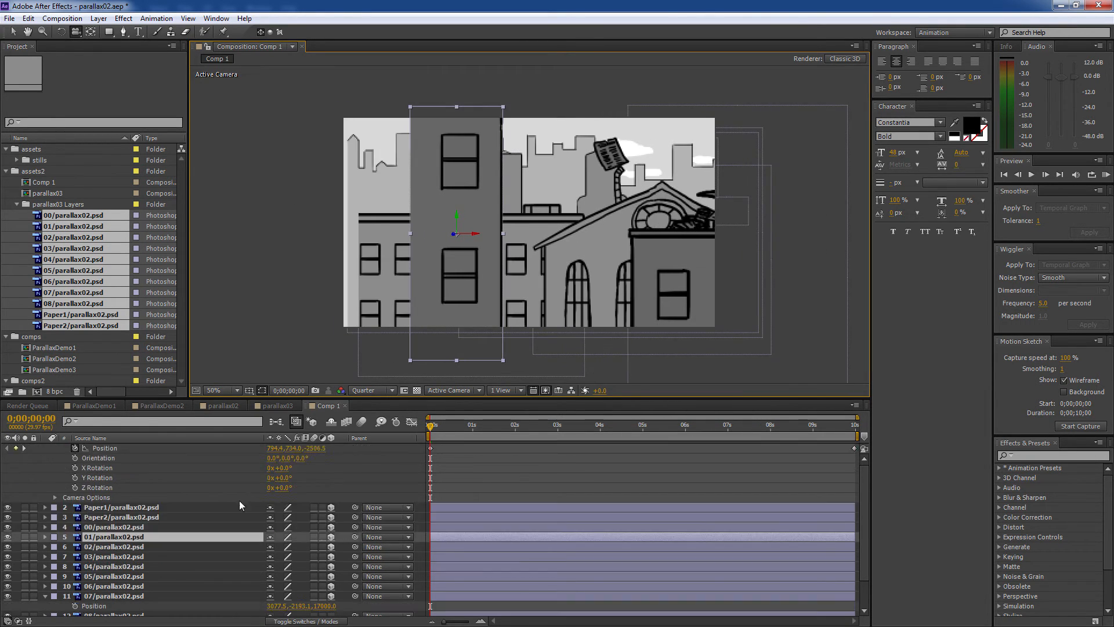
- Move the 06 building left and enlarge the 01 building, then preview the pan
click(106, 590)
key(p)
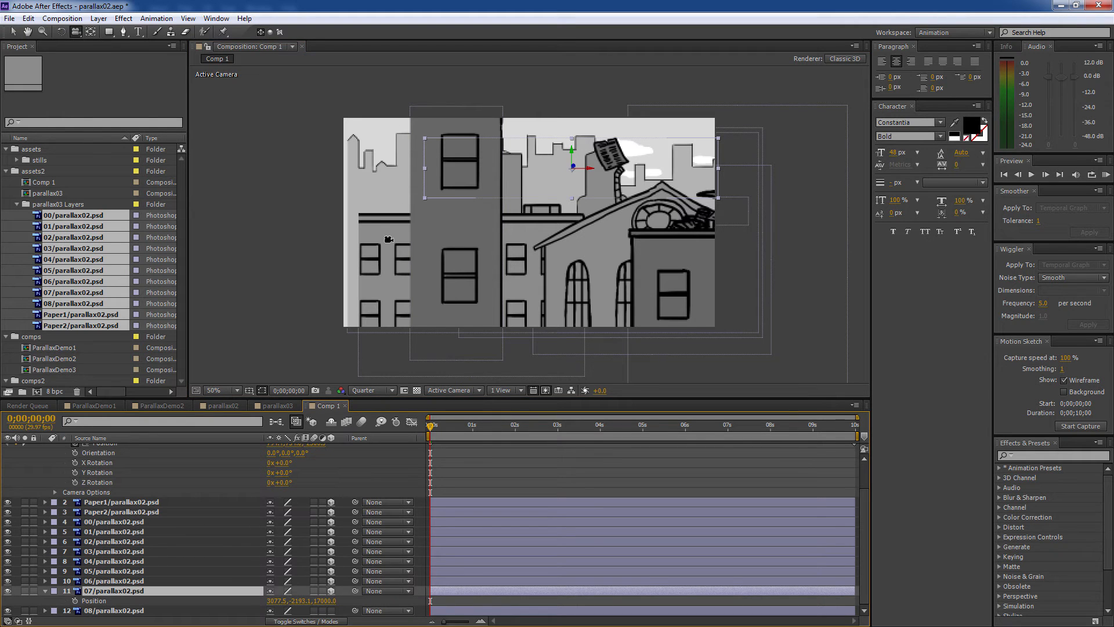
key(v)
click(366, 243)
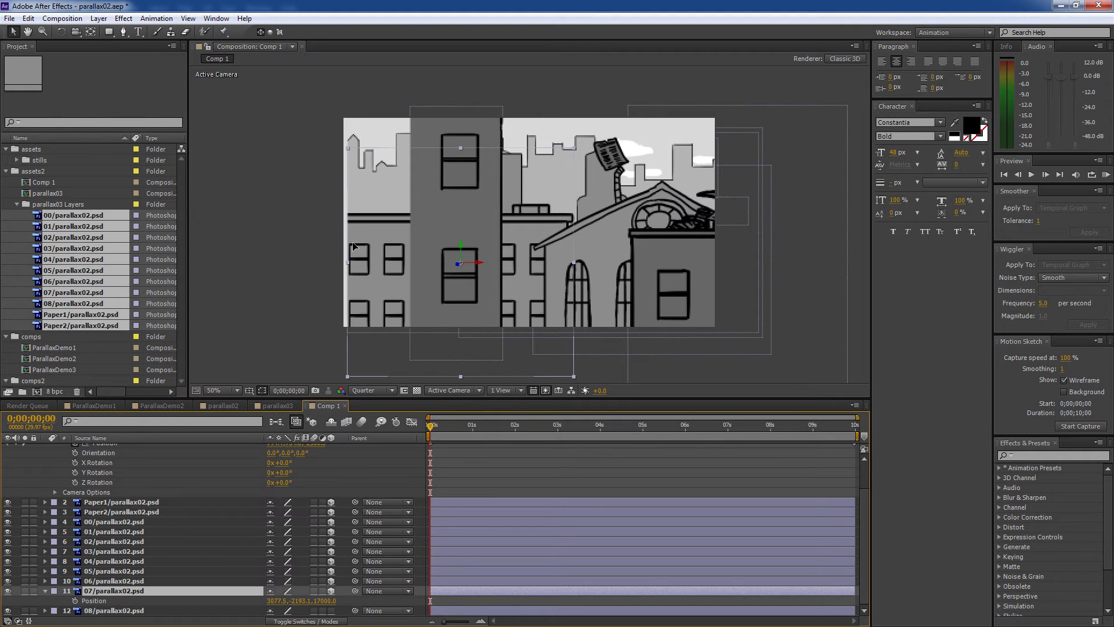
click(357, 145)
drag(419, 424, 318, 437)
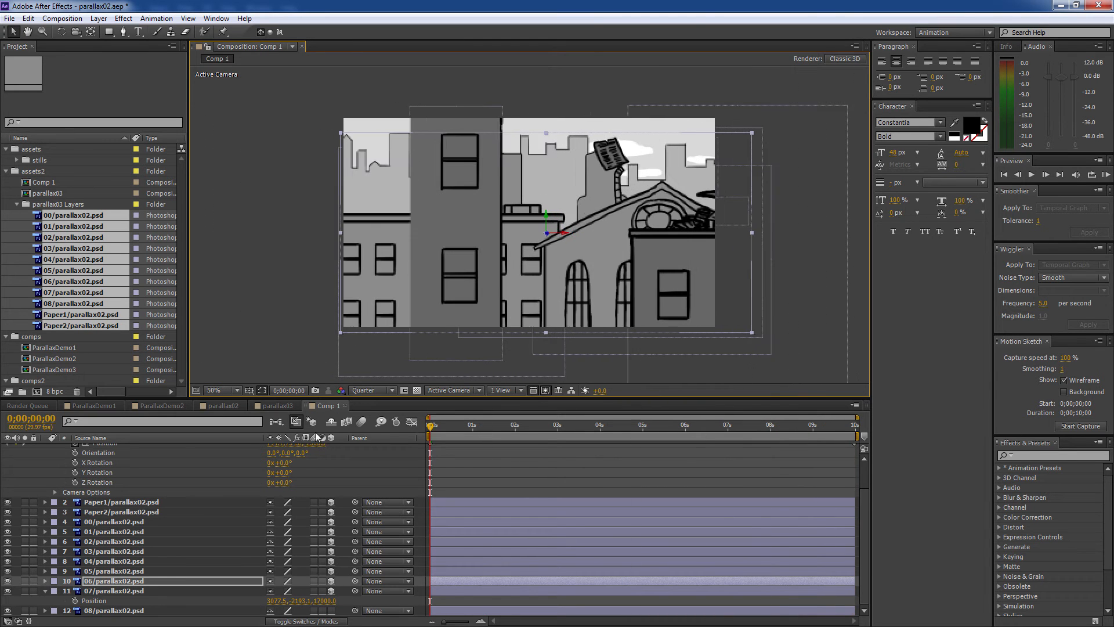
drag(444, 119, 403, 137)
click(437, 103)
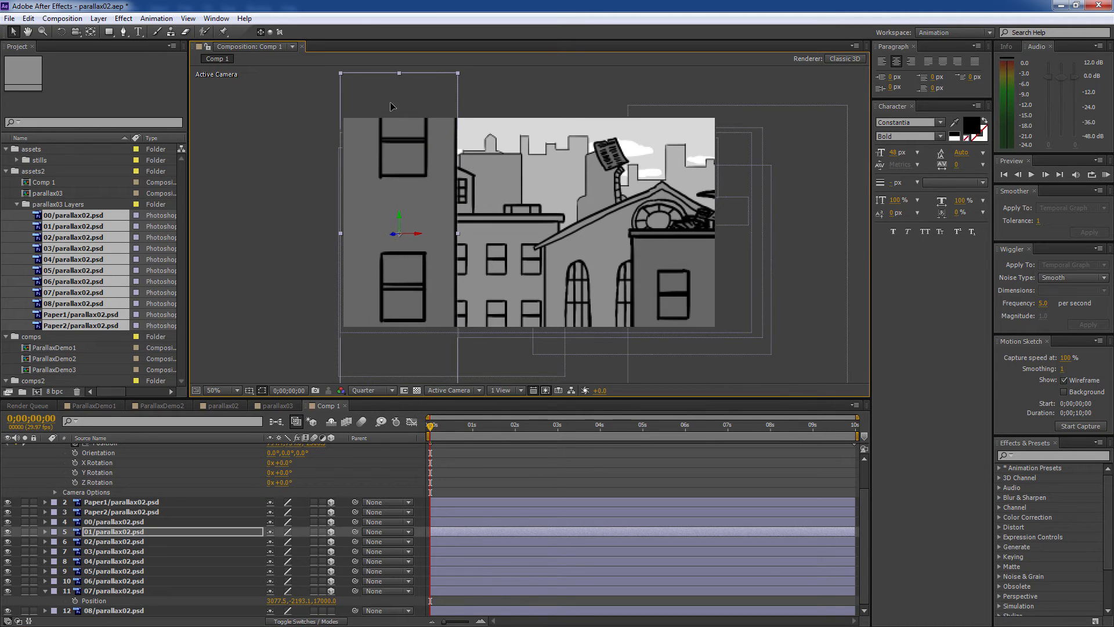
key(ctrl+z)
drag(433, 107, 497, 342)
drag(454, 423, 323, 432)
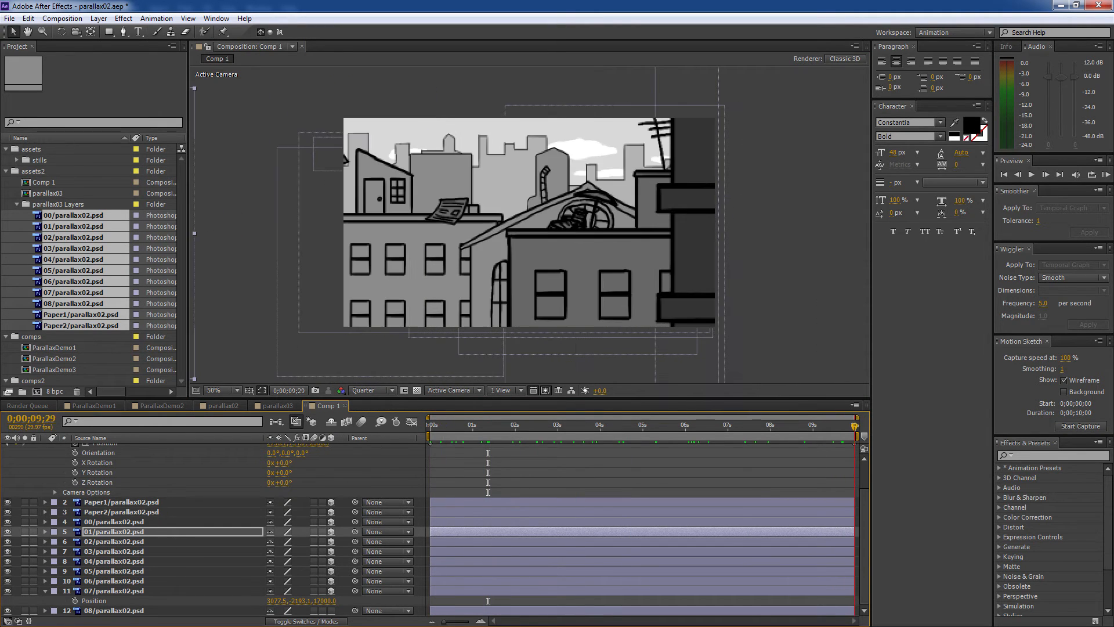
- Turn on Camera 1's depth of field and raise its Aperture to 191.7 pixels
click(155, 506)
scroll(156, 506, up, 2)
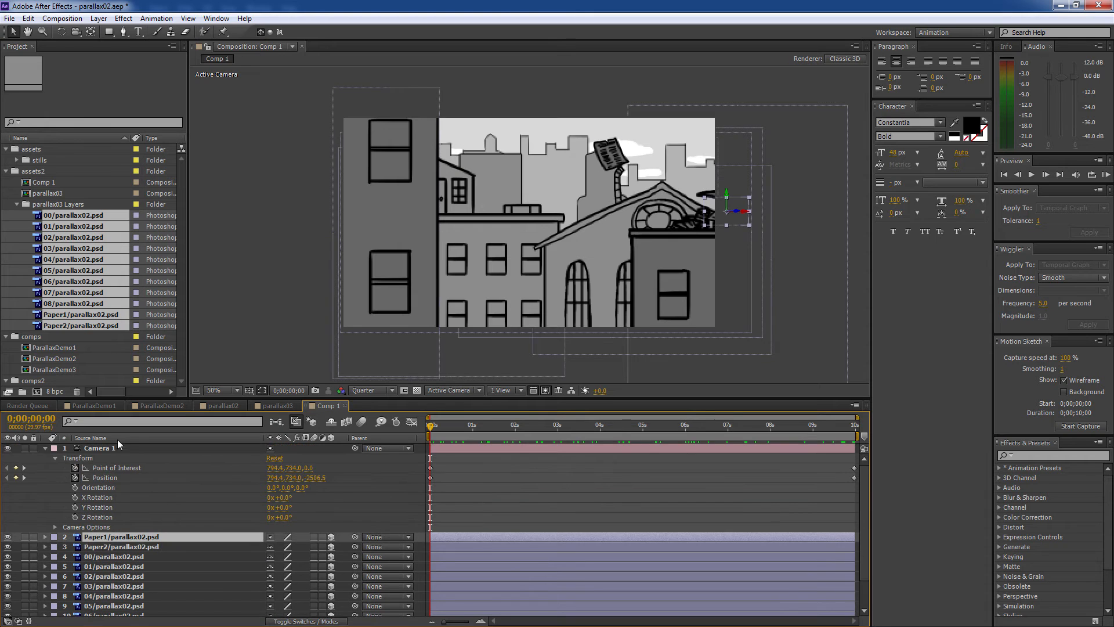
click(119, 448)
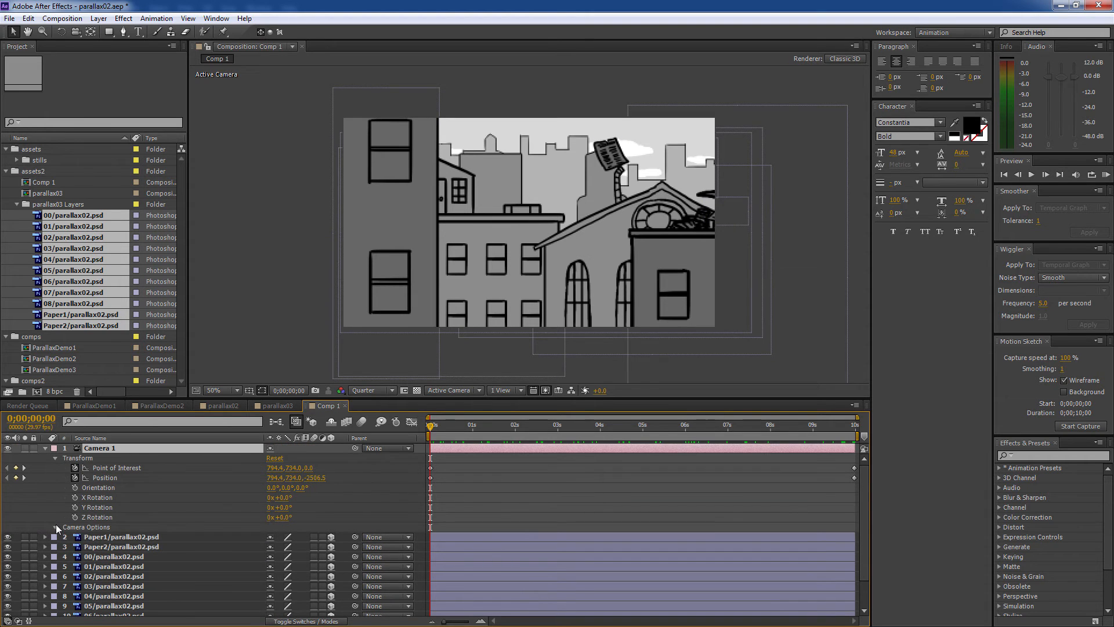
click(56, 526)
scroll(166, 530, down, 2)
click(273, 502)
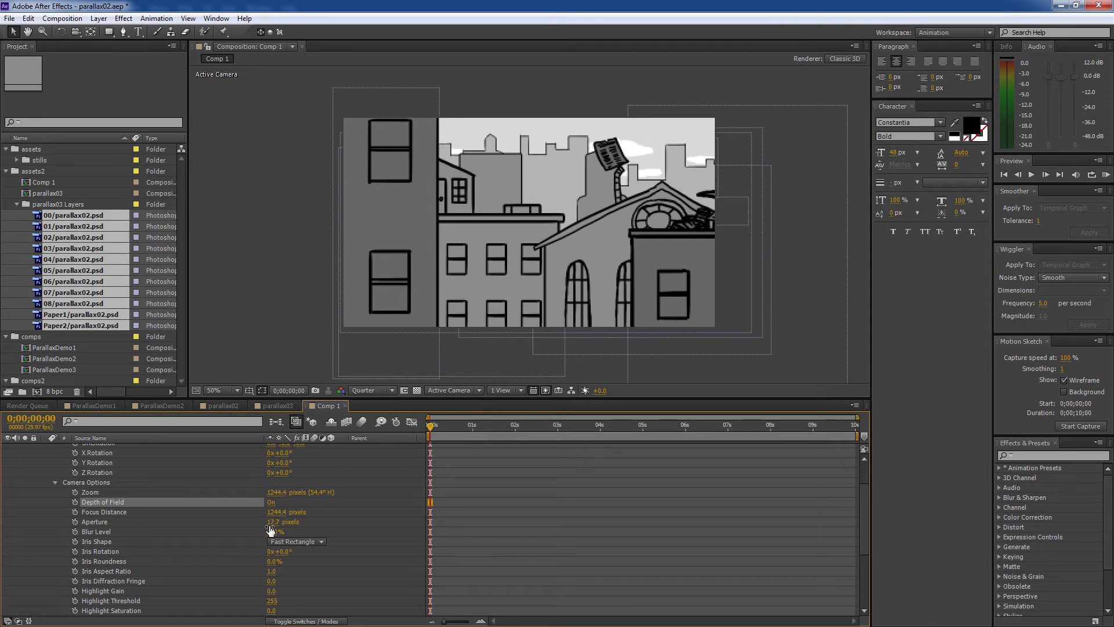
drag(271, 525, 506, 528)
- Collapse Camera 1's properties in the timeline
click(499, 524)
scroll(500, 524, up, 3)
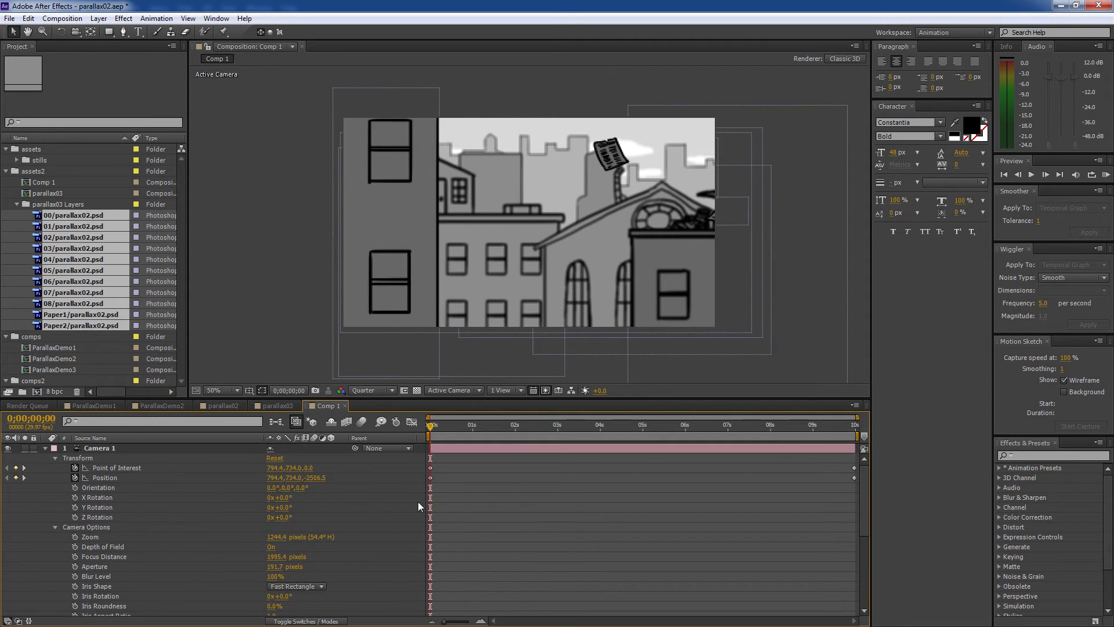
click(103, 448)
click(44, 448)
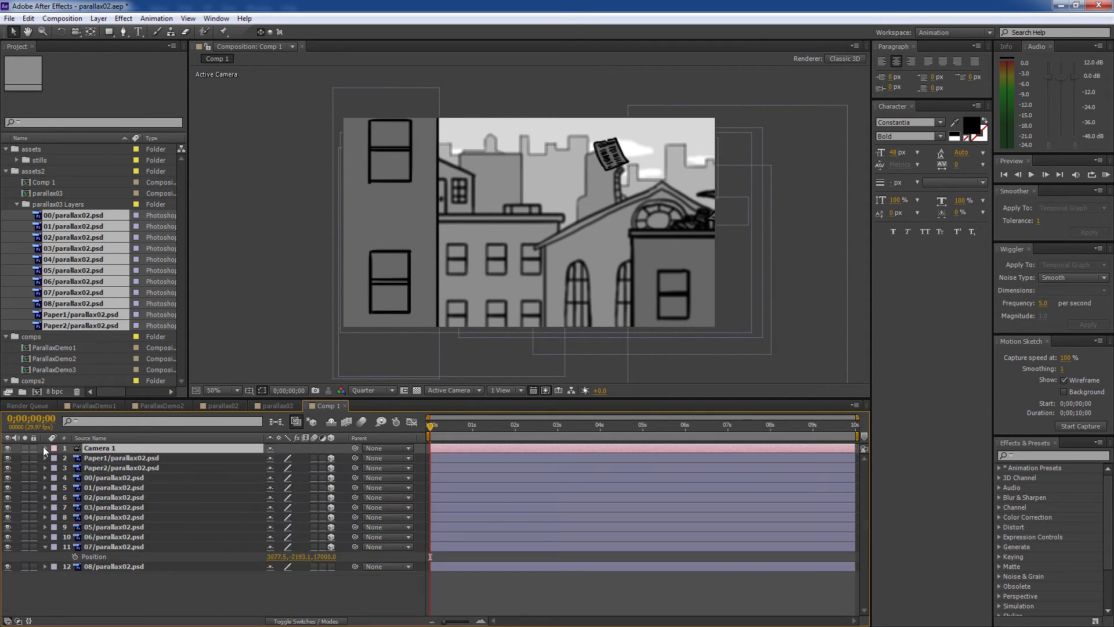
- Tilt the Paper2 layer in 3D with the Rotation tool and preview the move
click(613, 156)
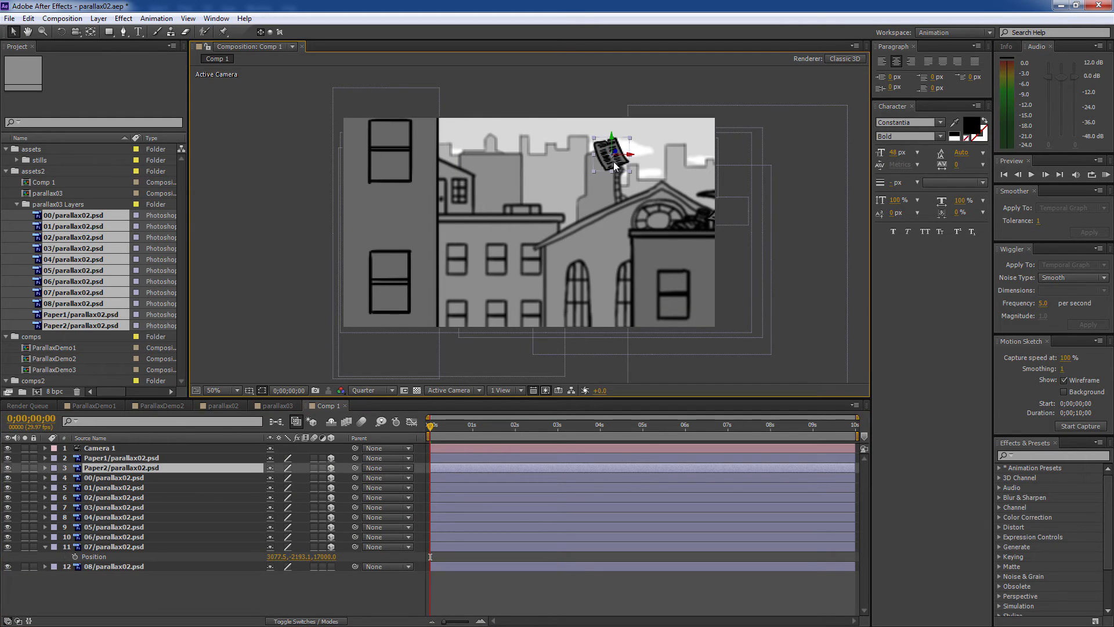
key(w)
mouse_move(612, 165)
mouse_down()
mouse_move(607, 145)
mouse_move(605, 167)
mouse_up()
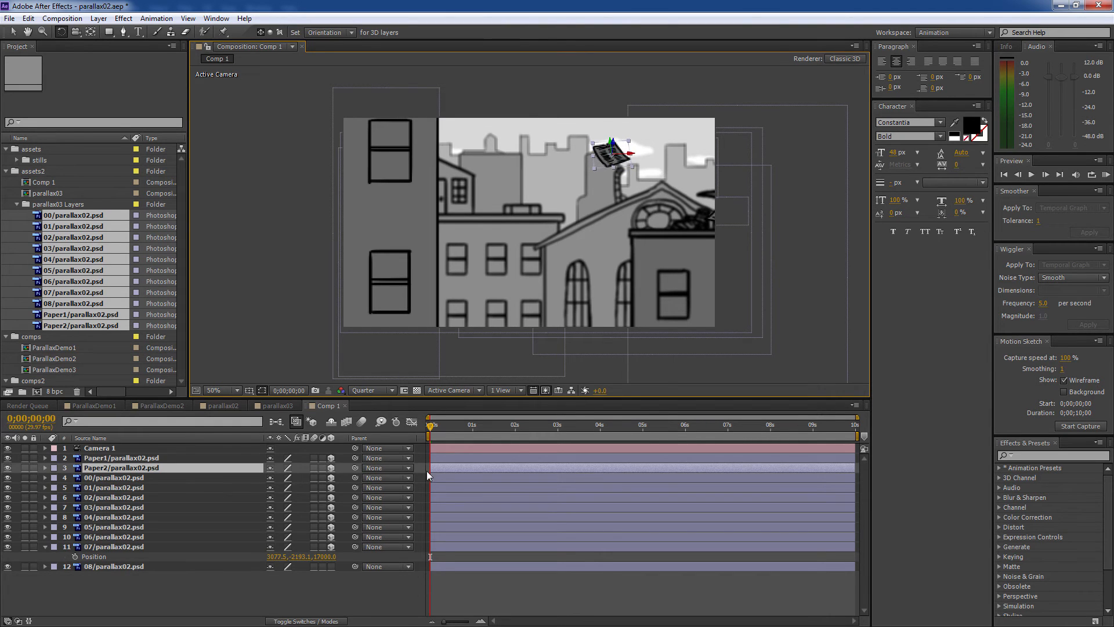
drag(450, 427, 670, 427)
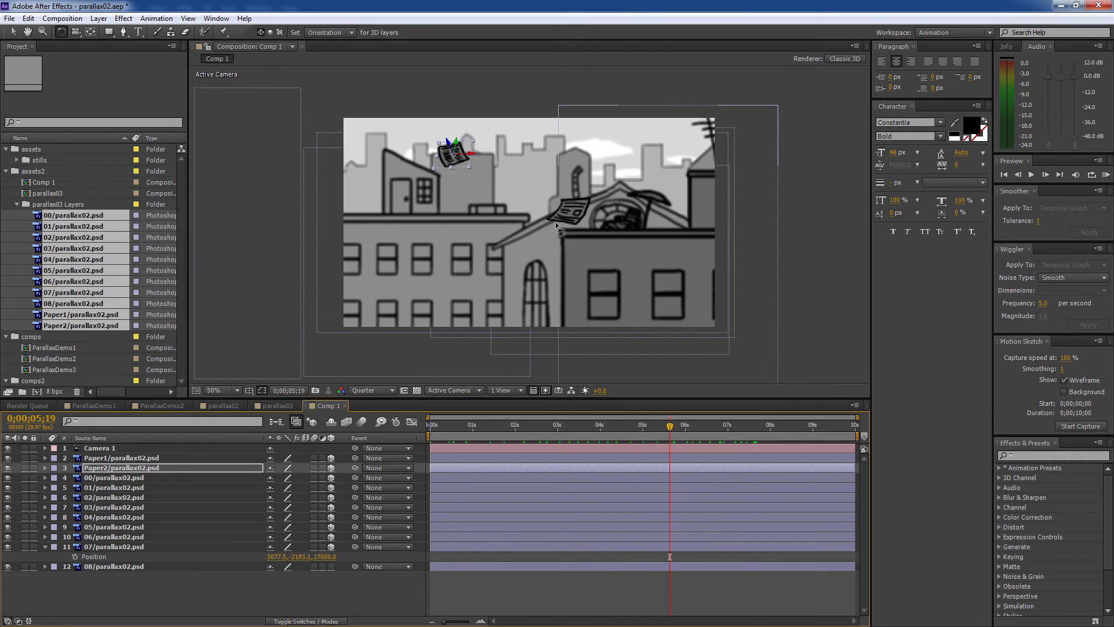
- Tilt the Paper1 layer in 3D and return to the comp's start
key(v)
key(ctrl+Up)
key(c)
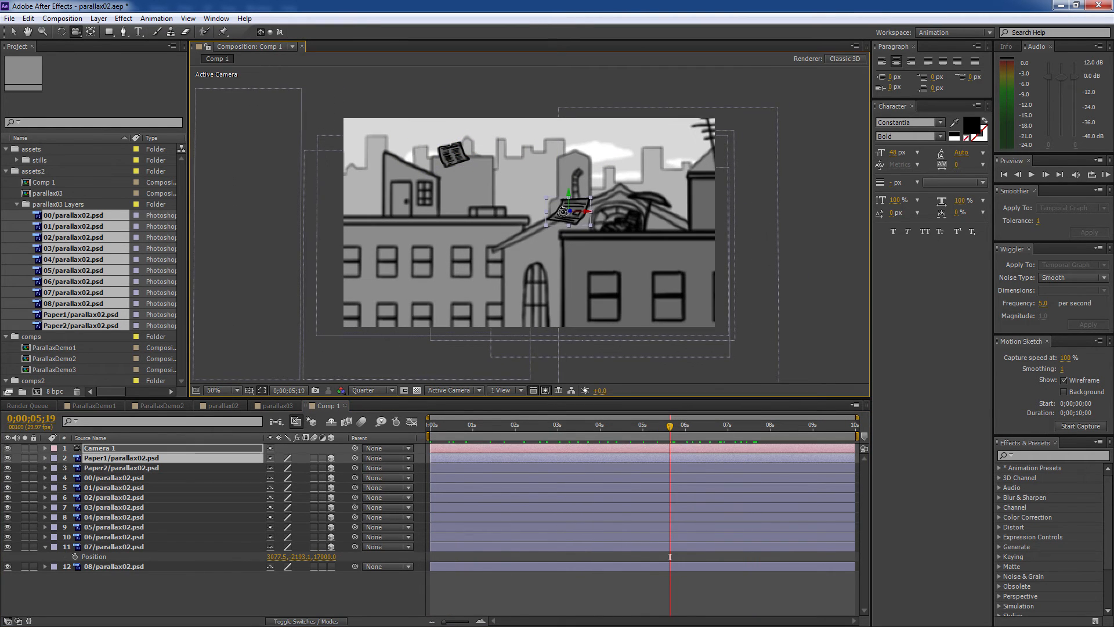
key(w)
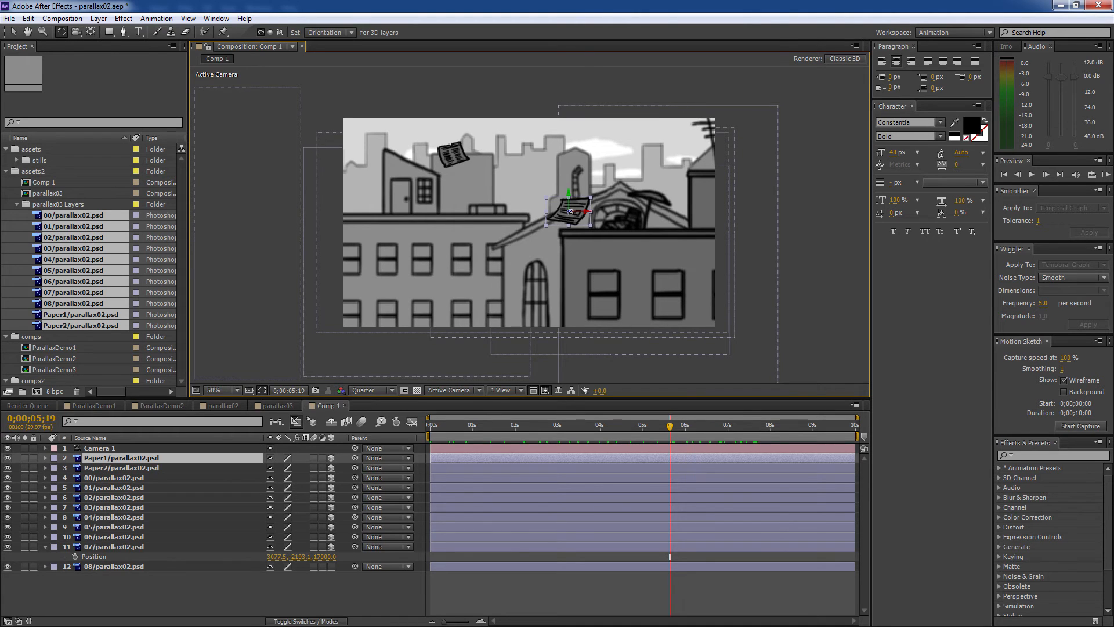
mouse_move(570, 213)
mouse_down()
mouse_move(561, 210)
mouse_move(573, 211)
mouse_move(570, 223)
mouse_up()
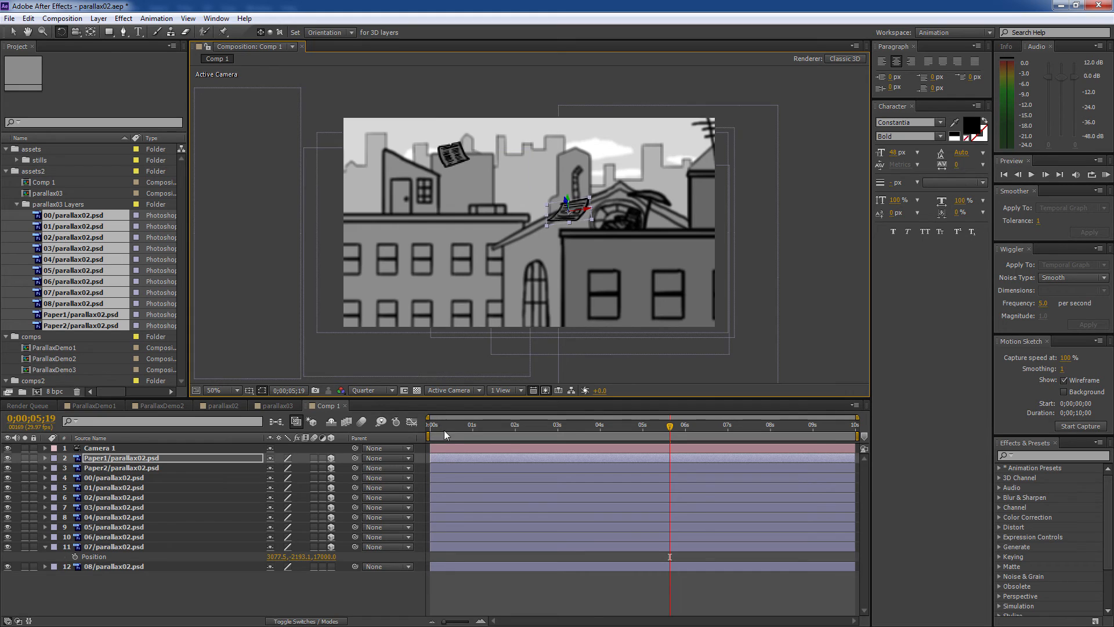
key(Home)
key(v)
key(ctrl+Down)
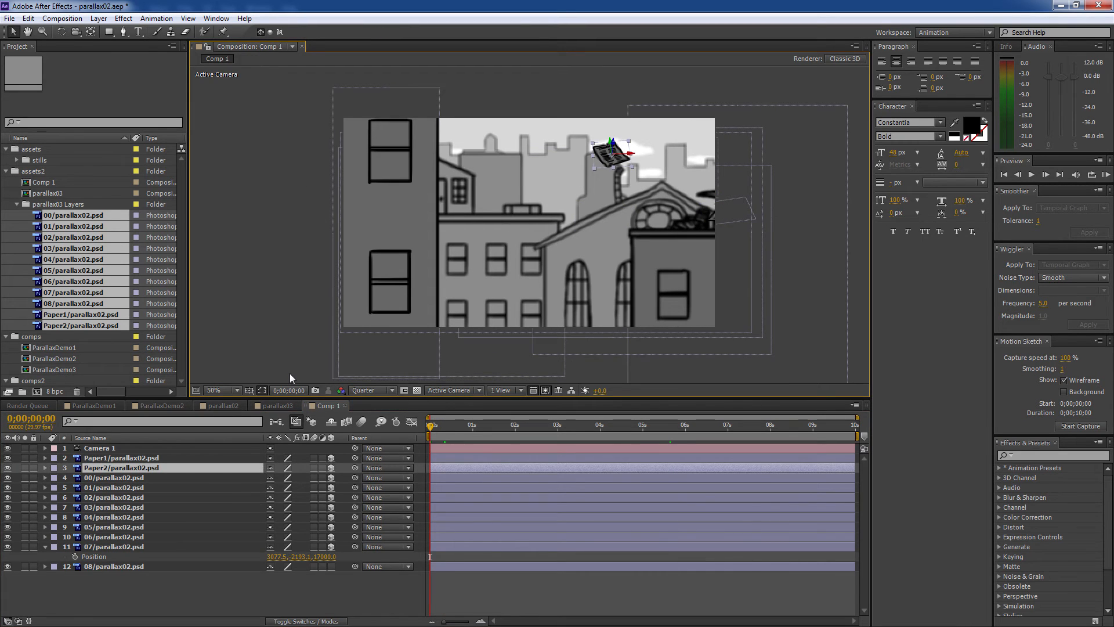
- Keyframe Paper2's Position moving from left at the start to right at the end
key(p)
click(74, 478)
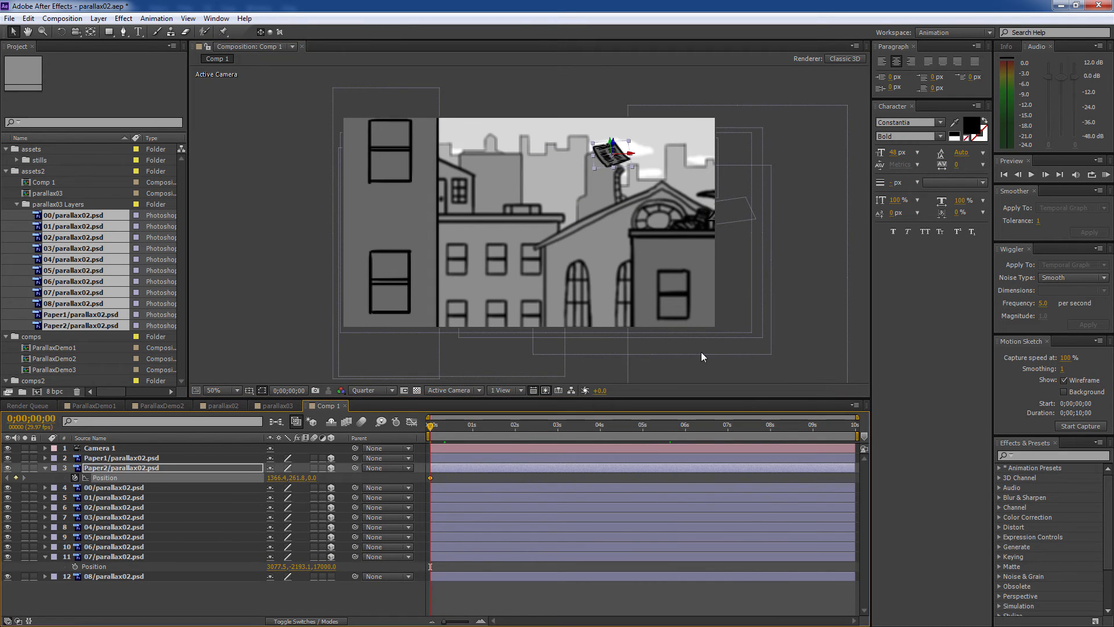
drag(598, 155, 517, 173)
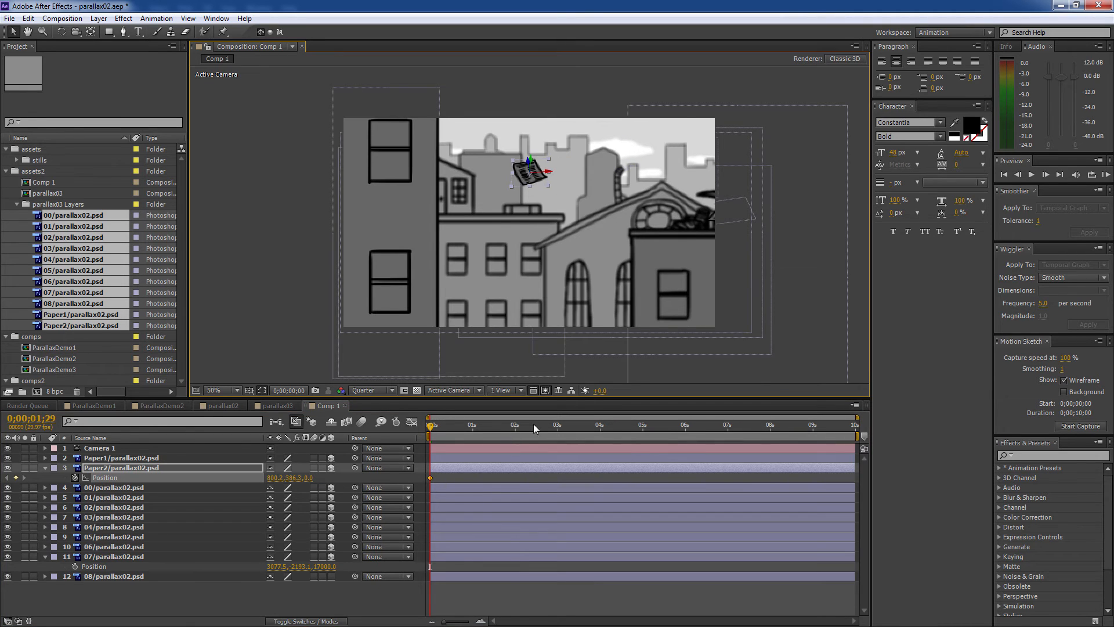
key(End)
drag(239, 177, 360, 170)
key(w)
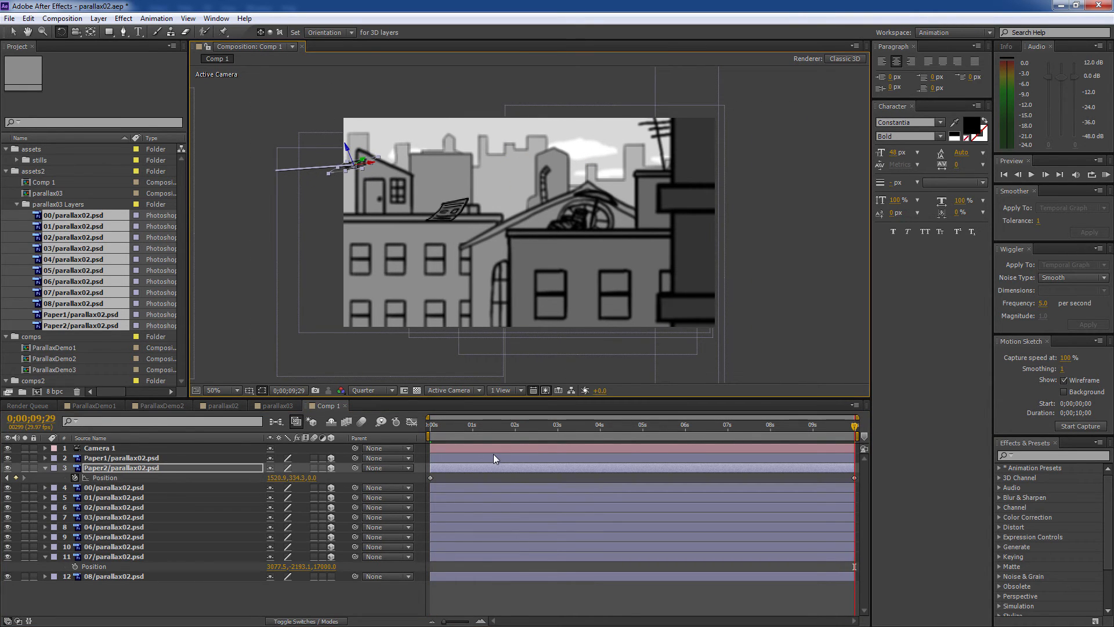
- Keyframe Paper2's Orientation with X at 2.5° at the start and preview its flight
key(shift+r)
click(75, 488)
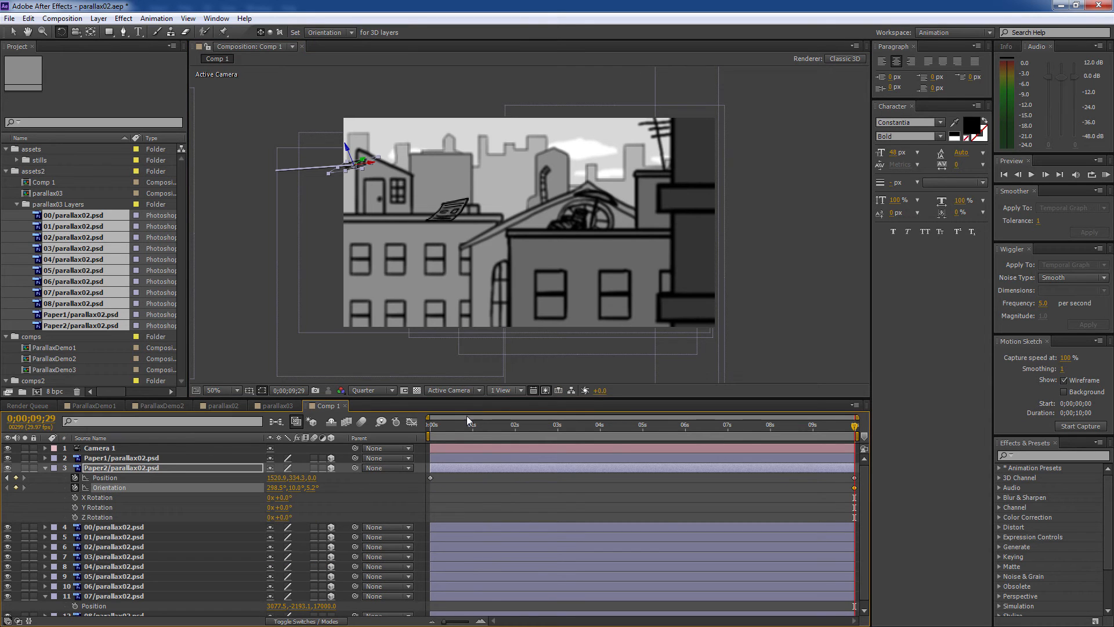
key(Home)
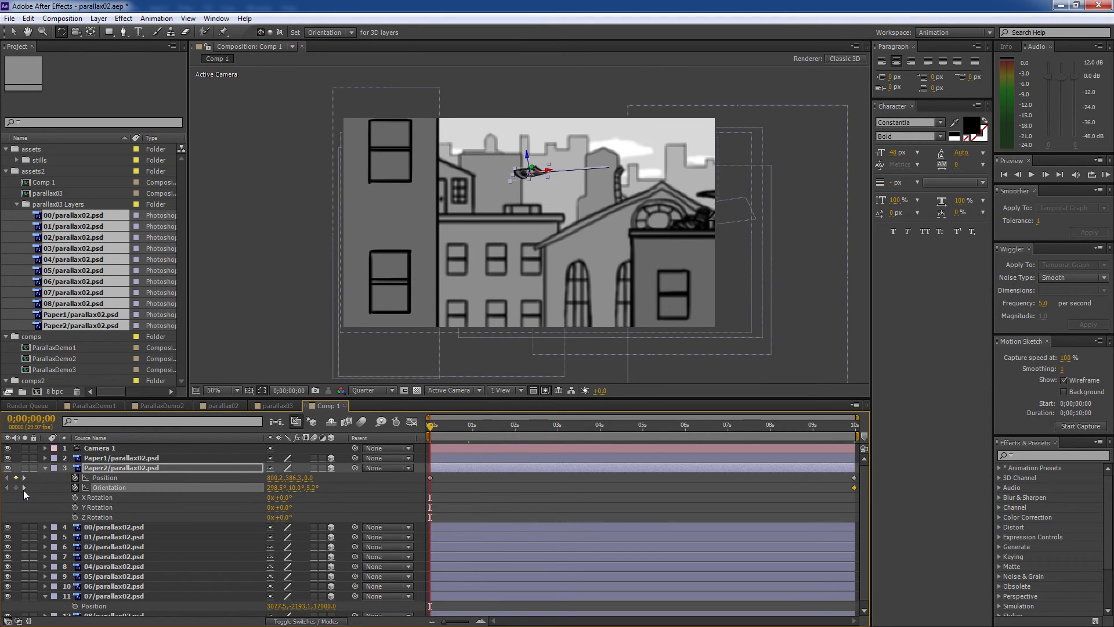
drag(273, 488, 310, 488)
key(v)
click(502, 499)
drag(431, 424, 537, 447)
- At 0s, move Paper1 down-left onto the right building's wall
click(660, 211)
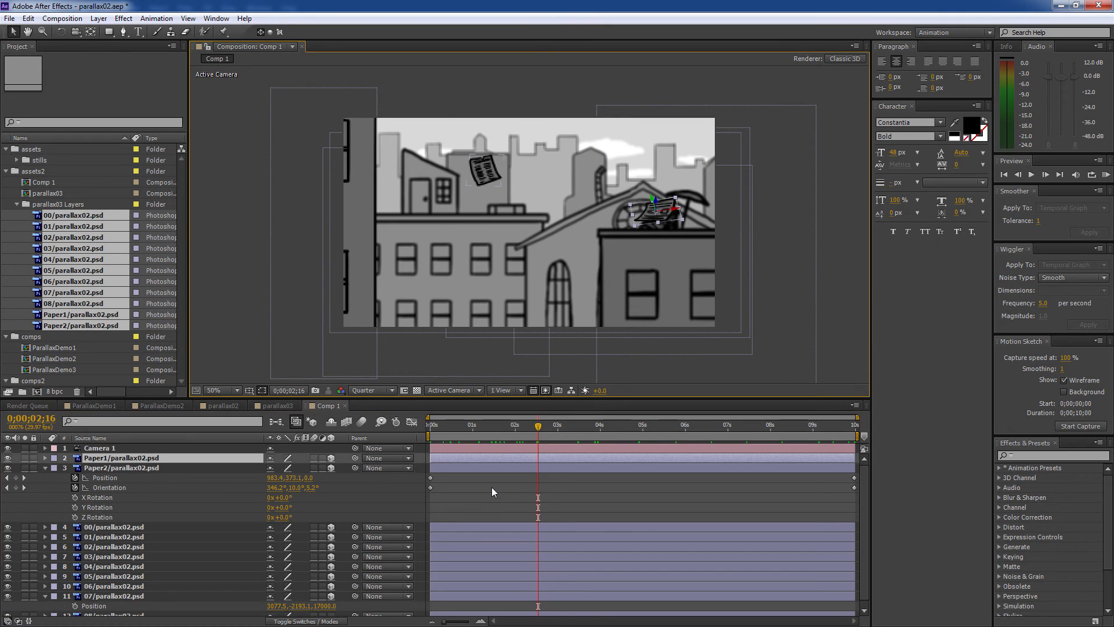
key(Home)
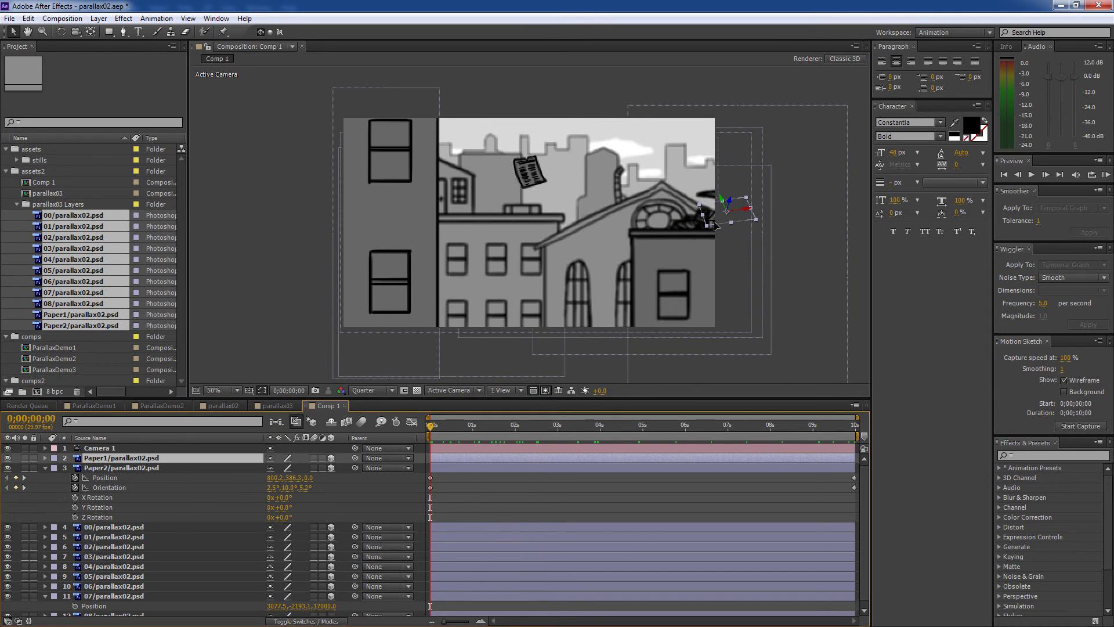
drag(715, 226, 667, 261)
key(p)
key(shift+r)
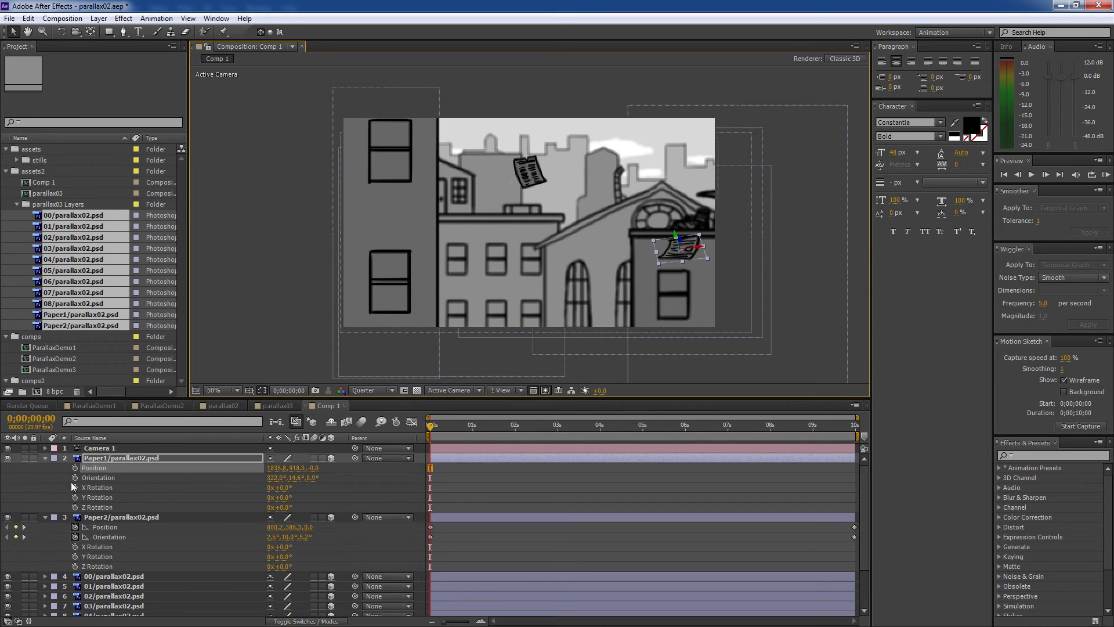
- Keyframe Paper1's Position and Orientation, then move it to a new spot at the comp's last frame
click(74, 468)
click(75, 478)
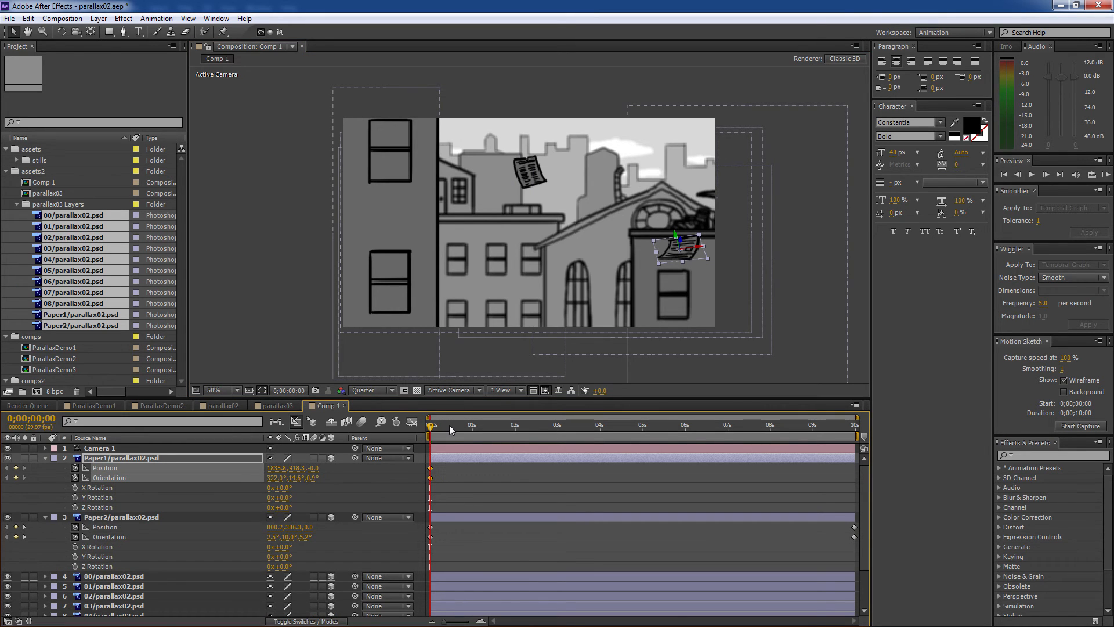
drag(451, 430, 855, 427)
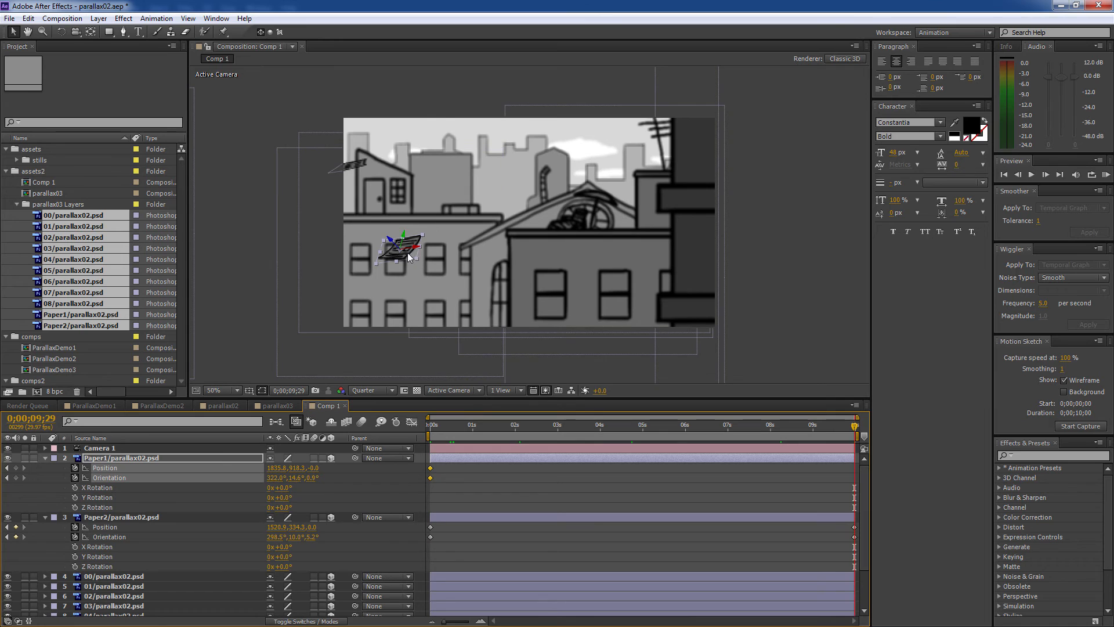
drag(407, 252, 504, 241)
- Tumble Paper1 with the 3D Rotation tool to a new end orientation and preview the motion
key(w)
key(v)
drag(838, 430, 947, 428)
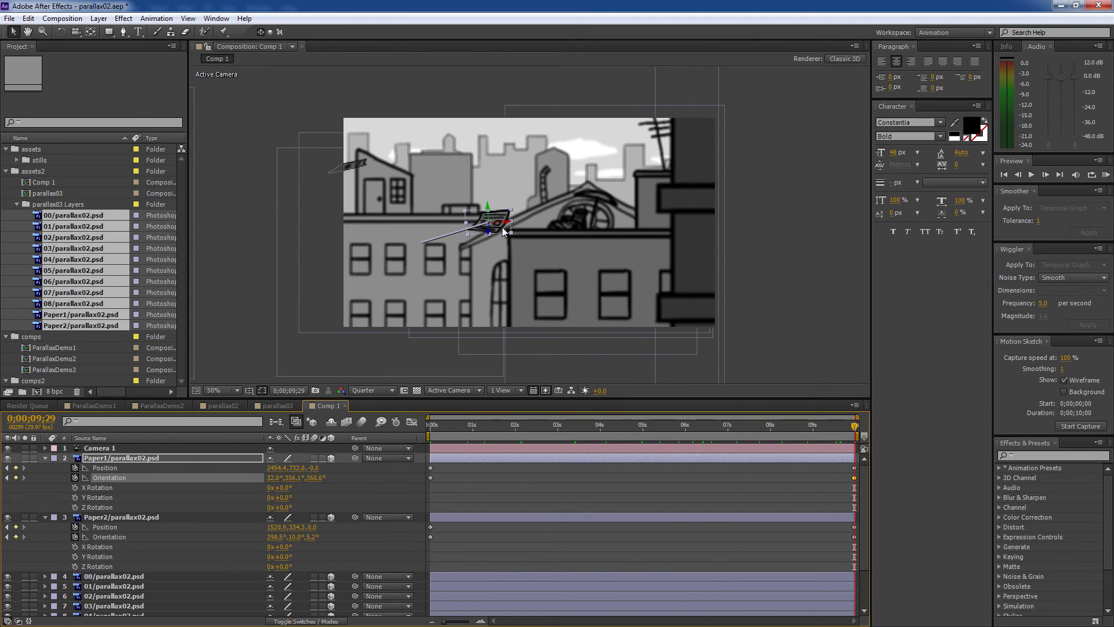
click(489, 218)
key(w)
drag(498, 226, 504, 235)
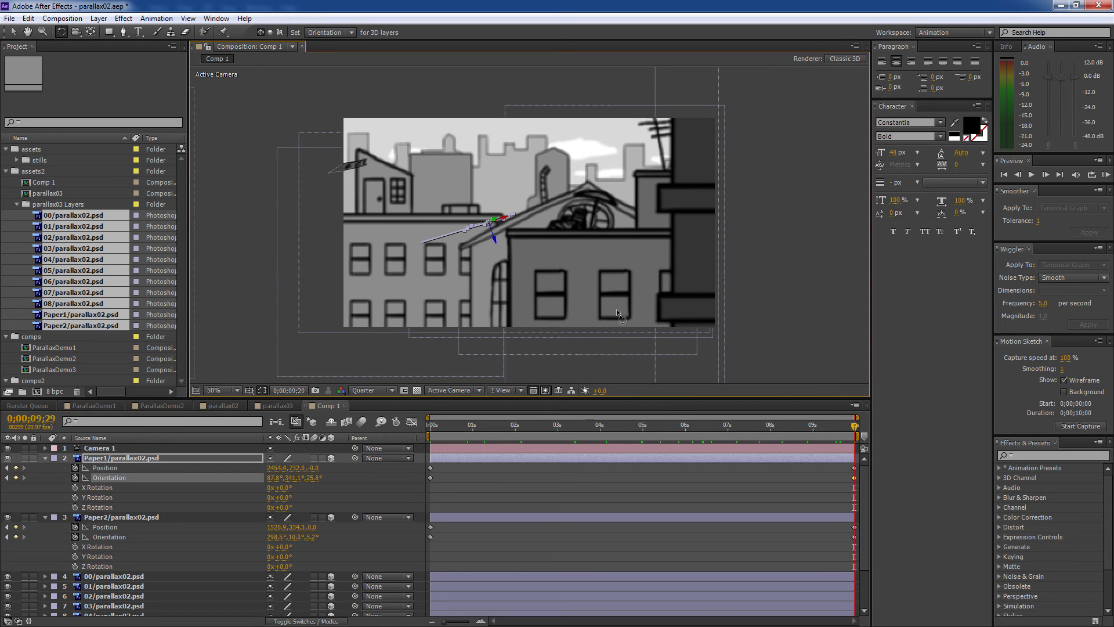
drag(834, 426, 955, 433)
- Rotate Paper1's end orientation further, to 20.8°, 328.7°, 86.6°
click(735, 465)
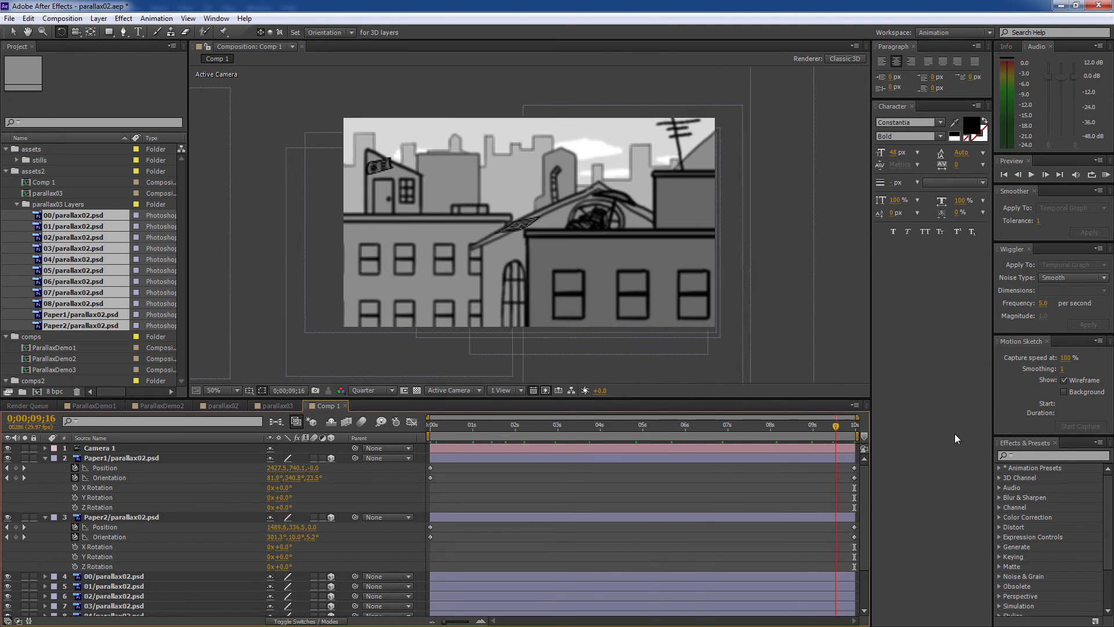
key(v)
click(493, 221)
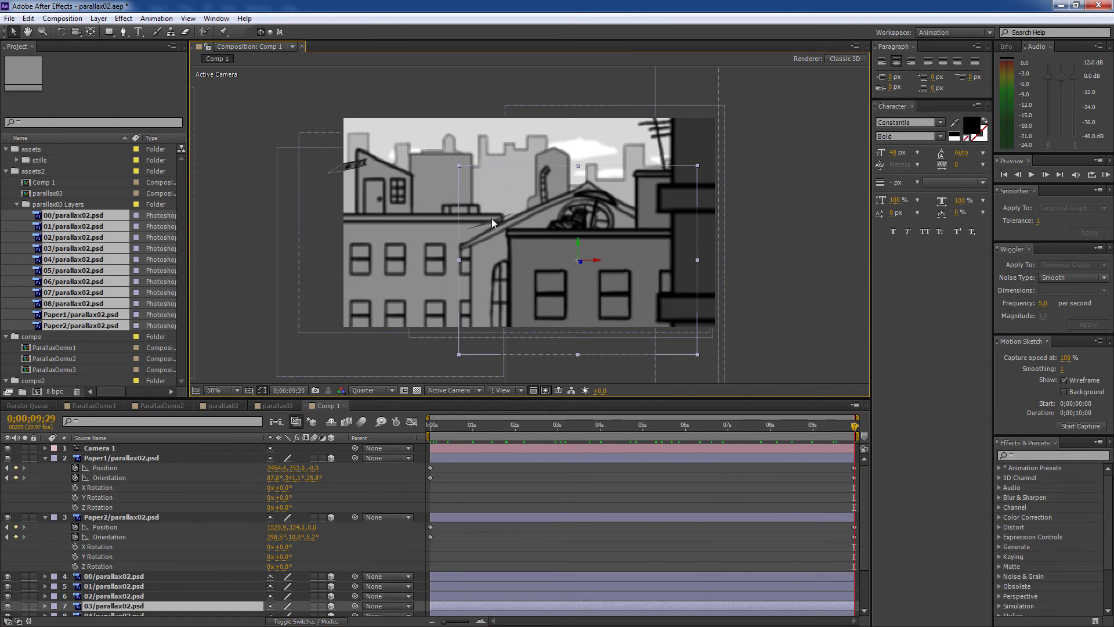
click(744, 456)
key(w)
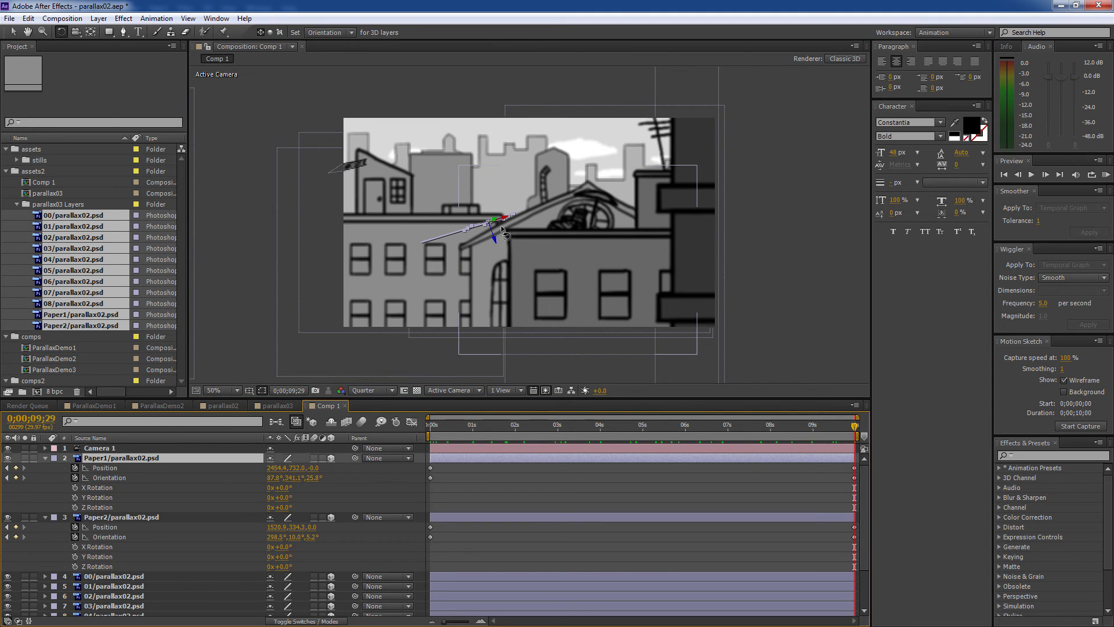
drag(483, 228, 506, 207)
key(v)
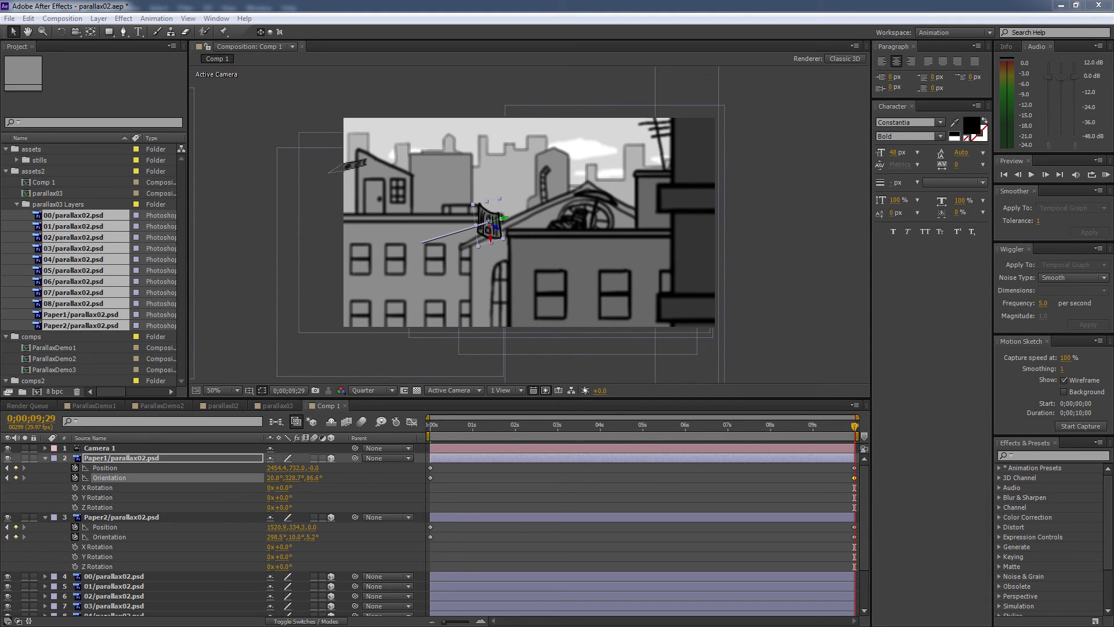
click(336, 3)
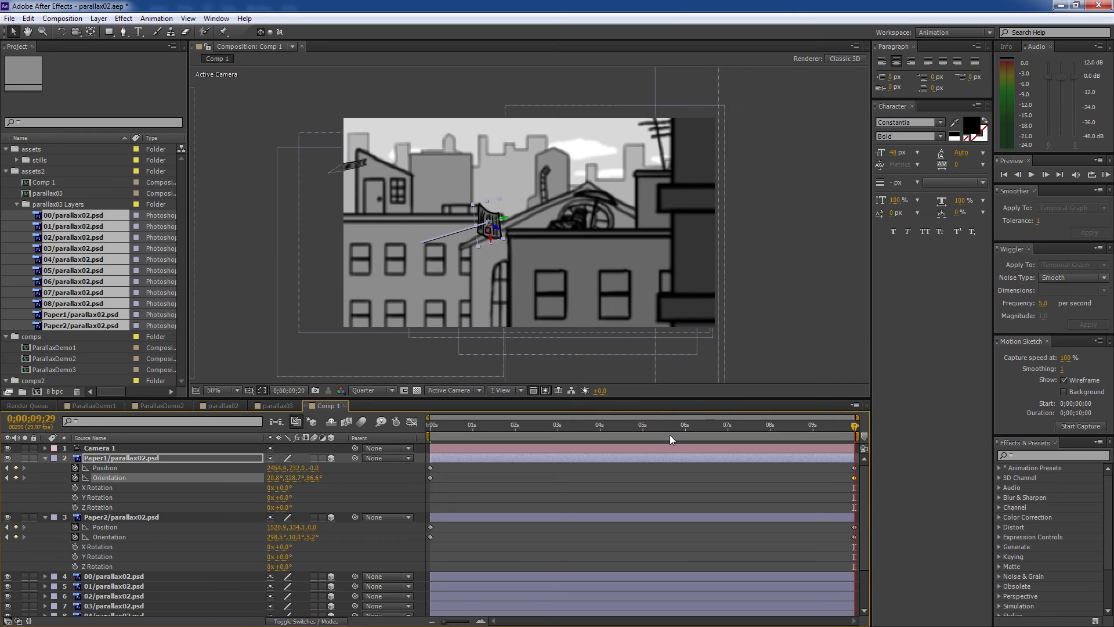
click(116, 451)
- Reveal Camera 1's keyframed properties and reframe the street with the Camera tool
key(u)
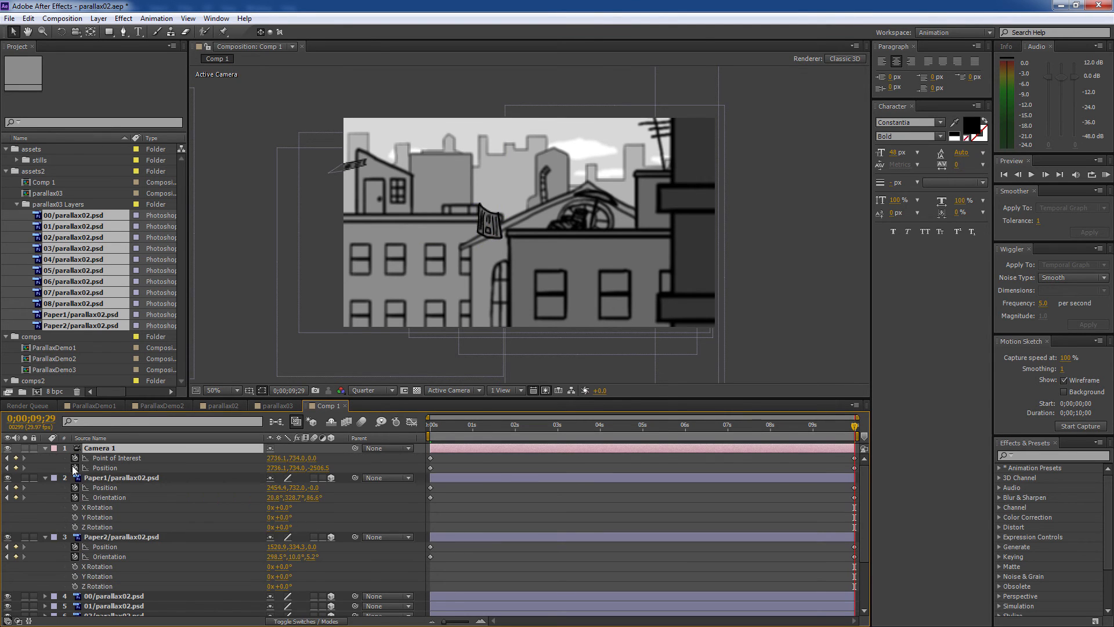
key(c)
drag(649, 237, 524, 231)
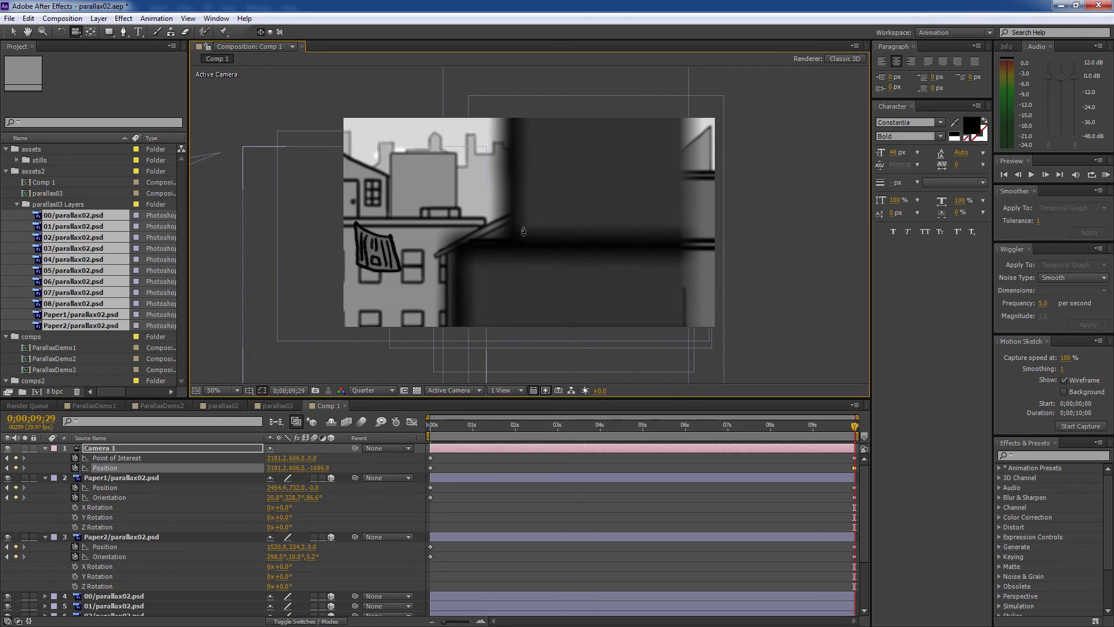
- Set Camera 1's Depth of Field to Off under Camera Options
click(45, 447)
click(45, 447)
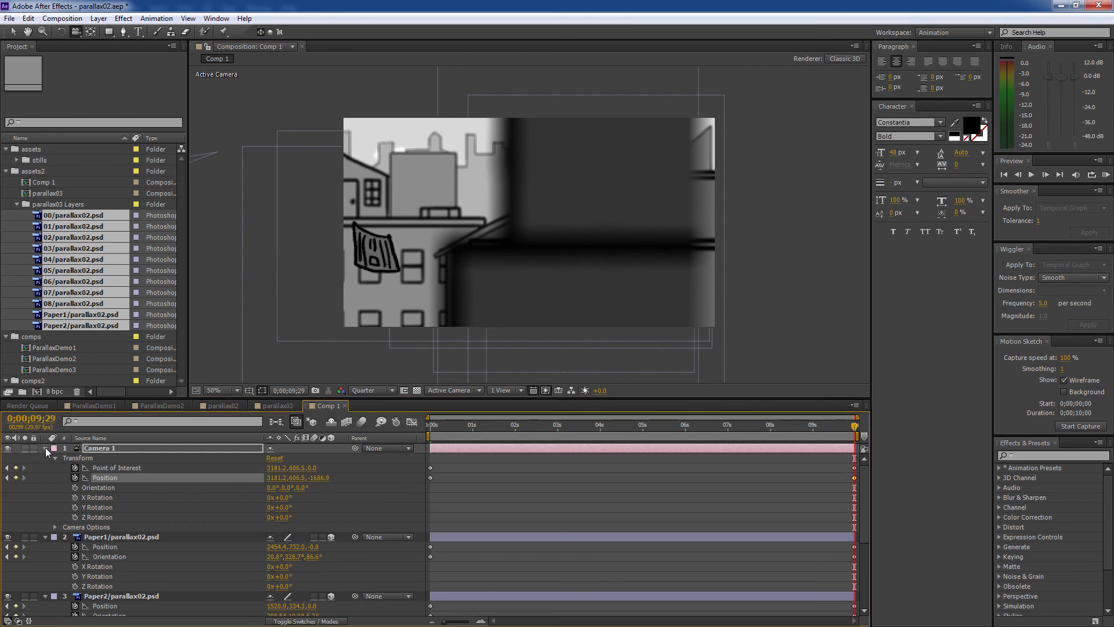
click(54, 527)
scroll(286, 531, down, 2)
click(271, 503)
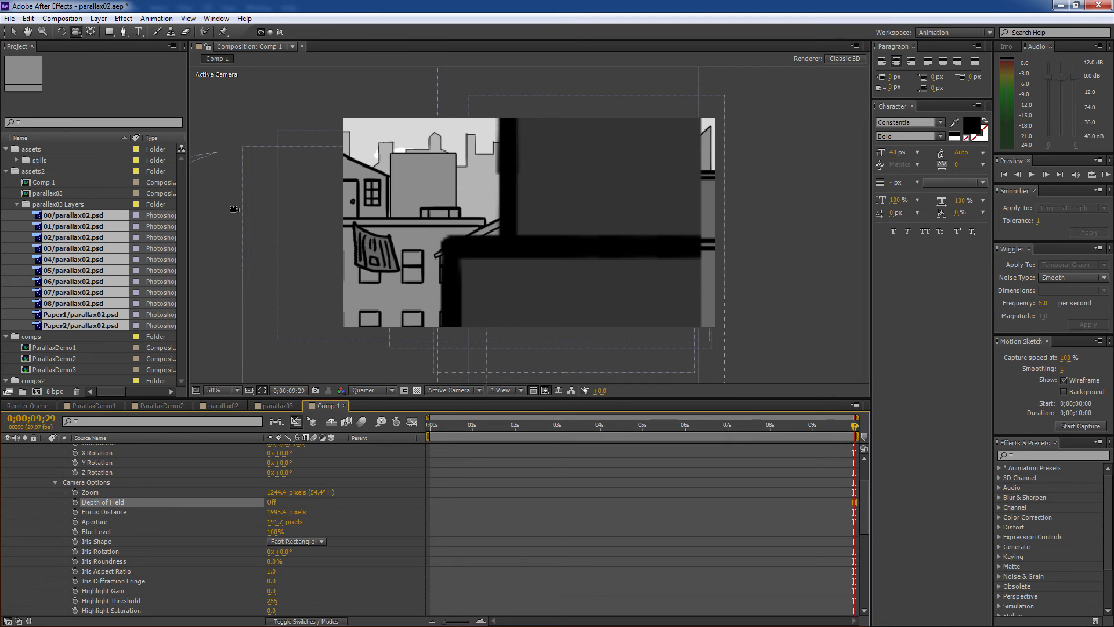
key(v)
click(60, 207)
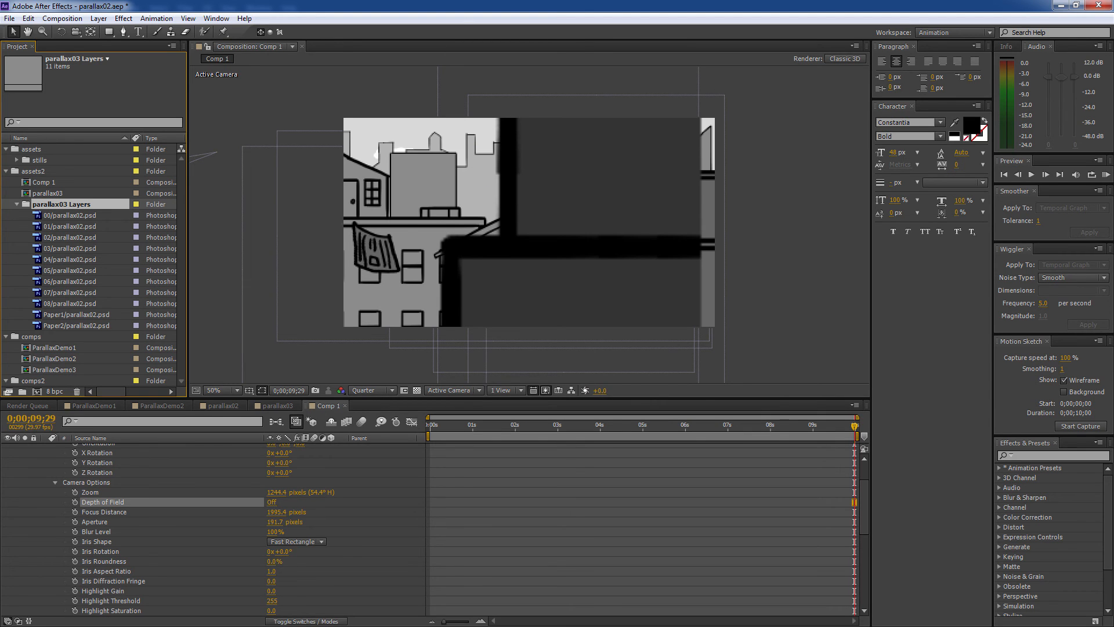
- Import circleSample.ai, create a composition from it, and preview at Full resolution
key(alt+Tab)
drag(373, 256, 51, 168)
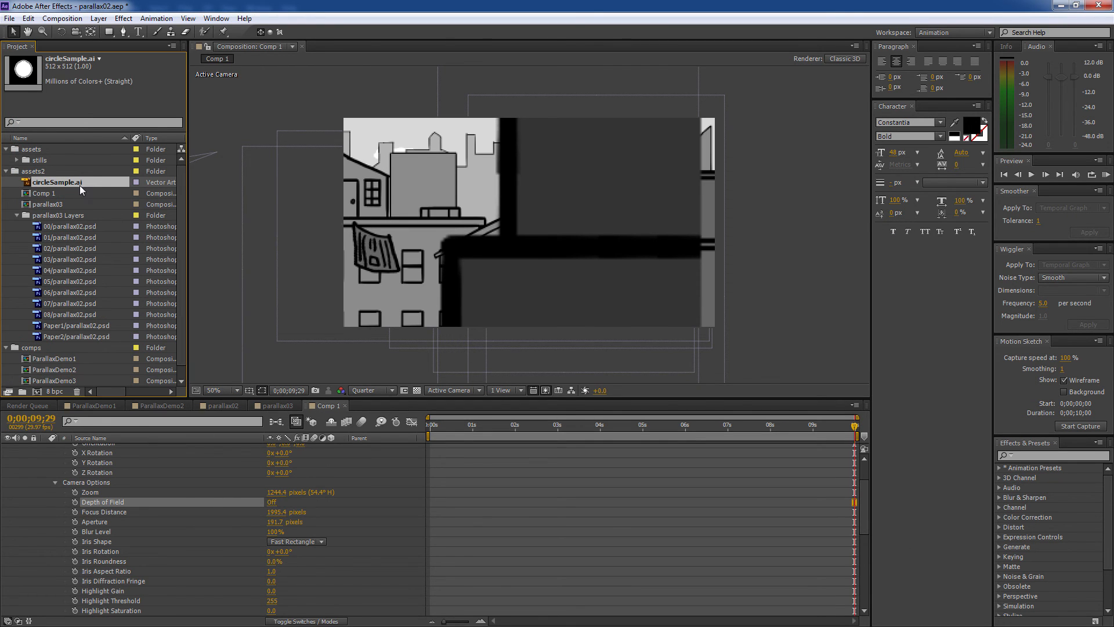
drag(73, 181, 36, 392)
scroll(489, 306, up, 1)
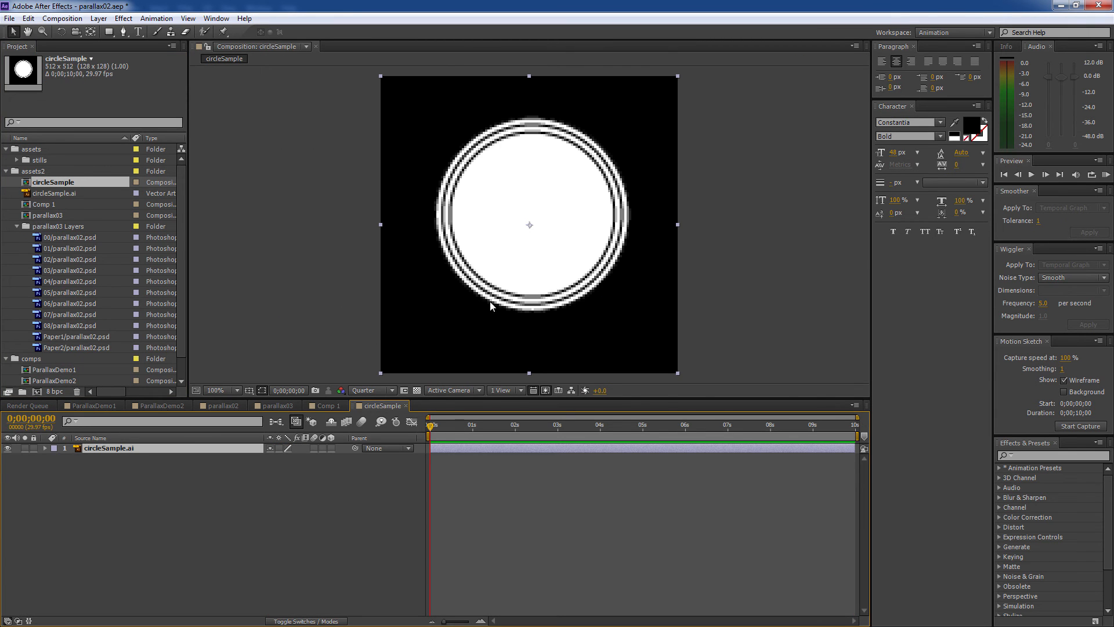
click(372, 390)
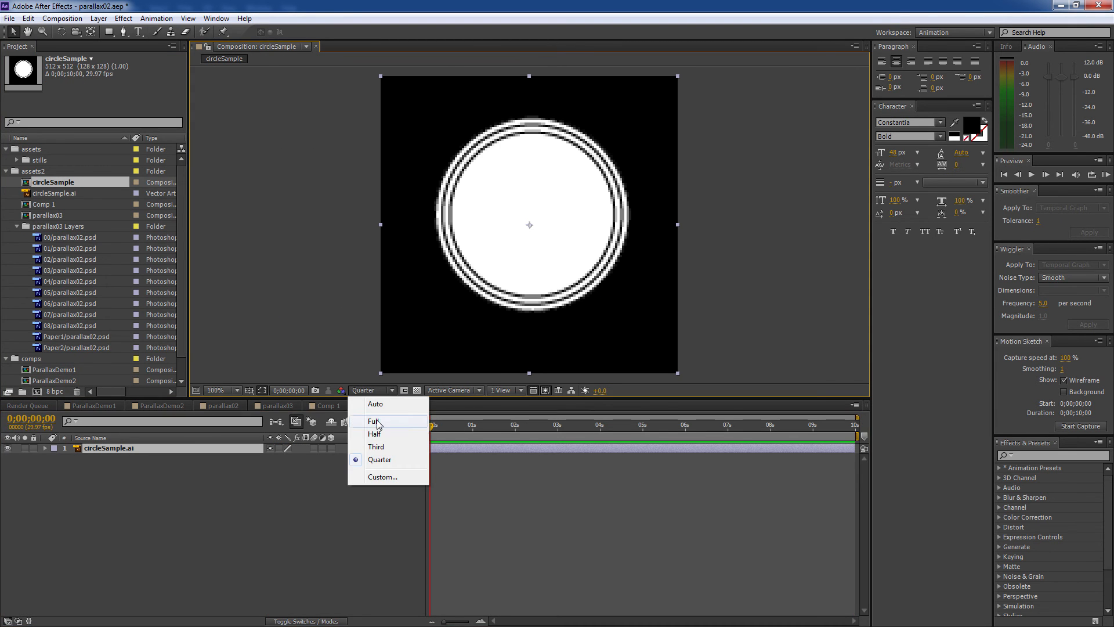
click(372, 422)
- Enlarge the circle, move it top-right, and enable Continuously Rasterize for crisp edges
drag(381, 373, 5, 560)
drag(374, 325, 542, 180)
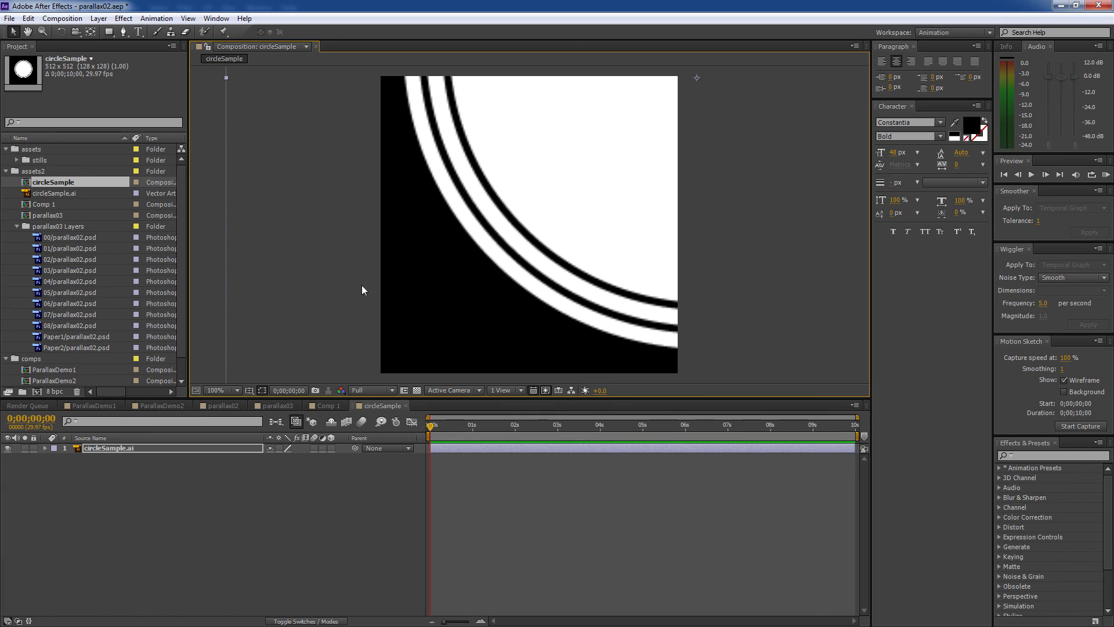
click(279, 448)
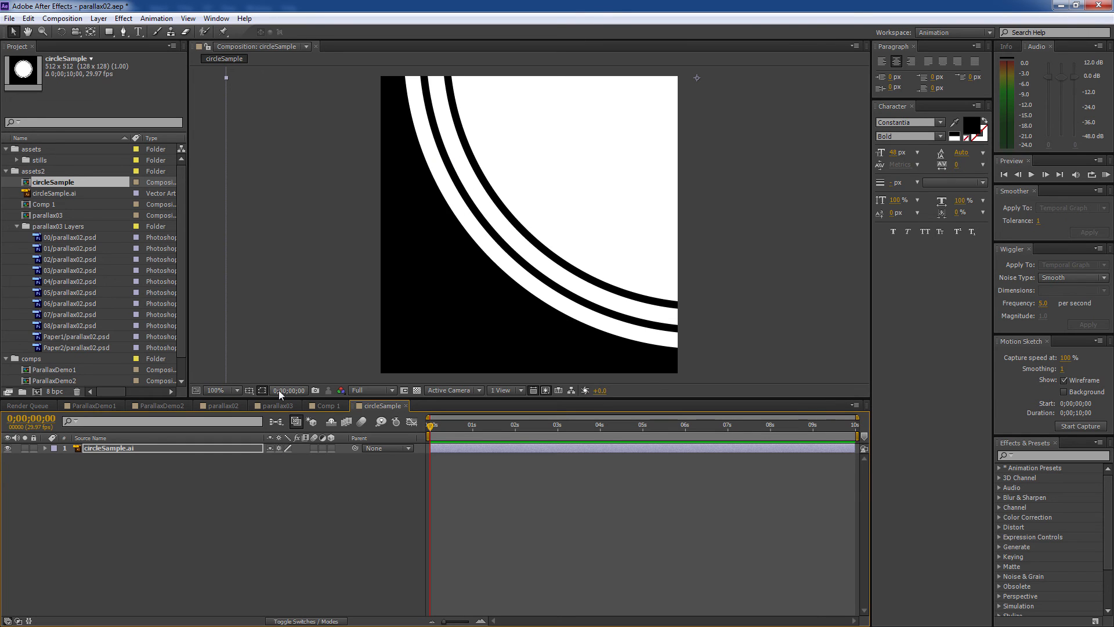
click(279, 448)
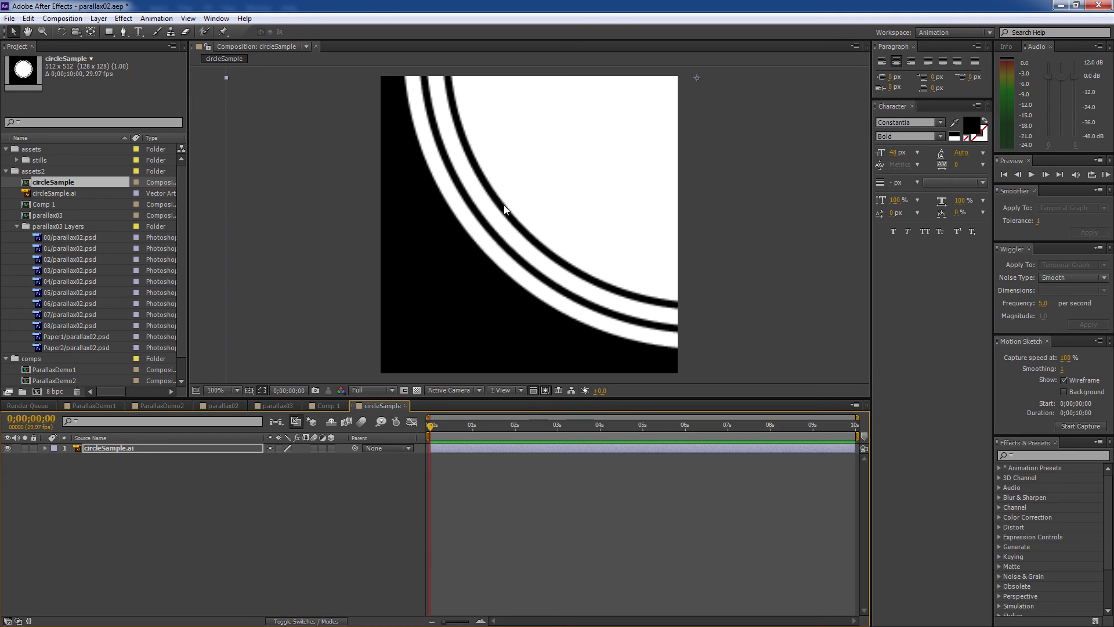
click(279, 448)
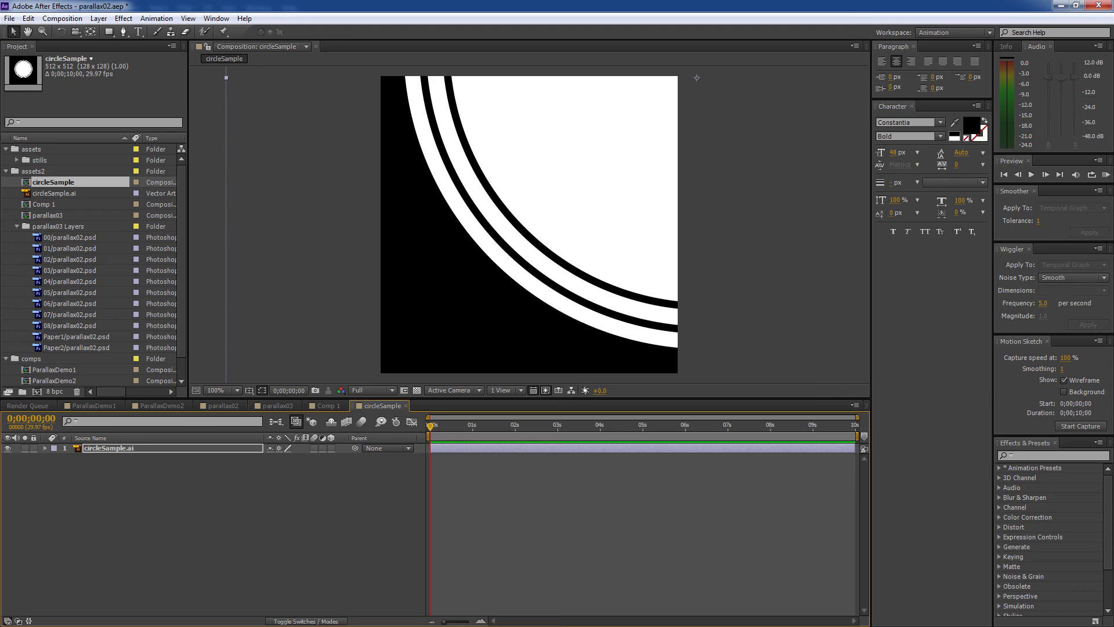
key(comma)
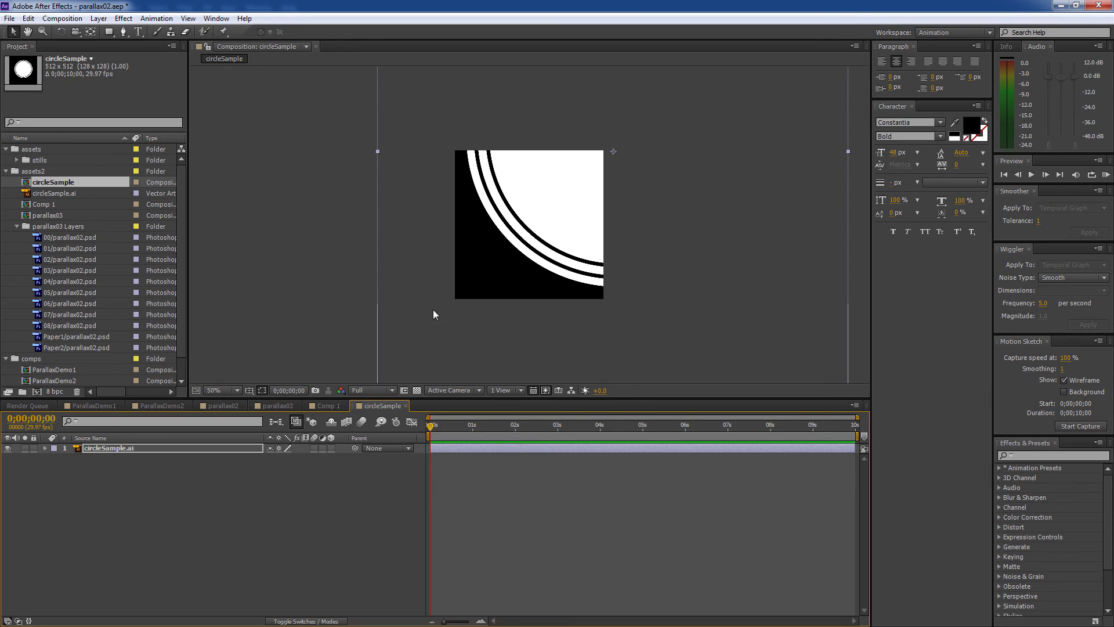
click(341, 405)
- Swing Comp 1's camera to a new angle on the street with the Camera tool
key(c)
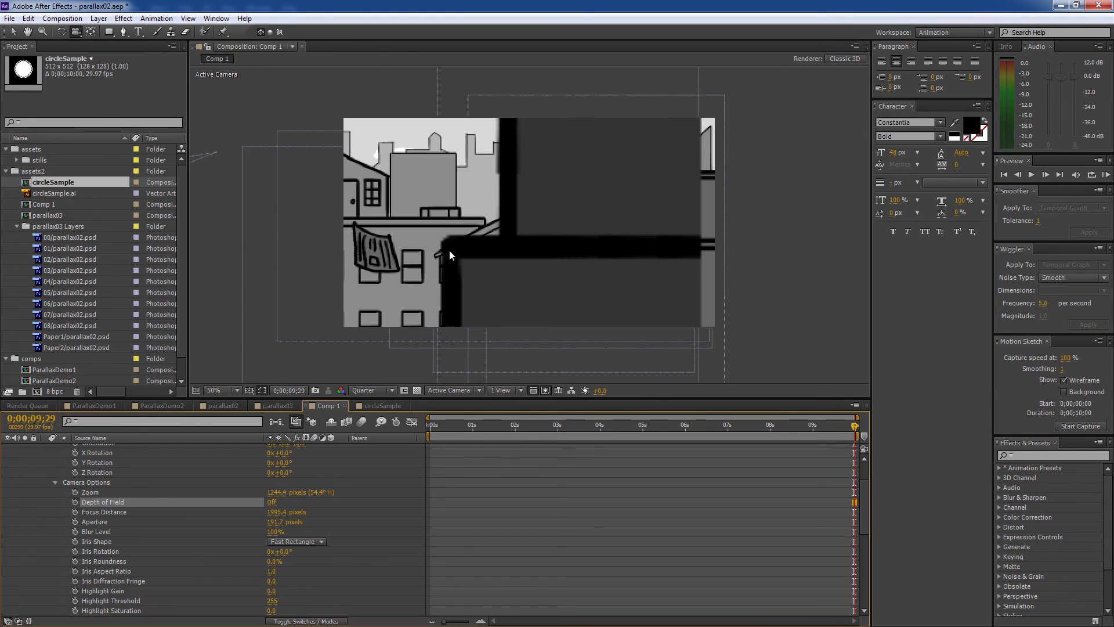
drag(449, 250, 343, 467)
click(534, 503)
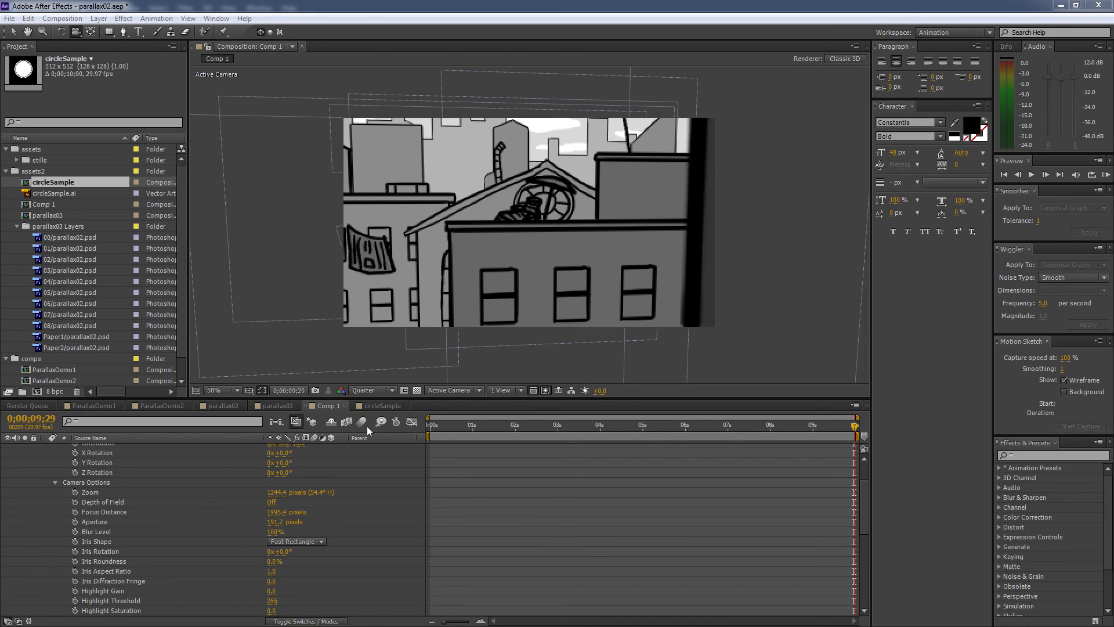
click(48, 184)
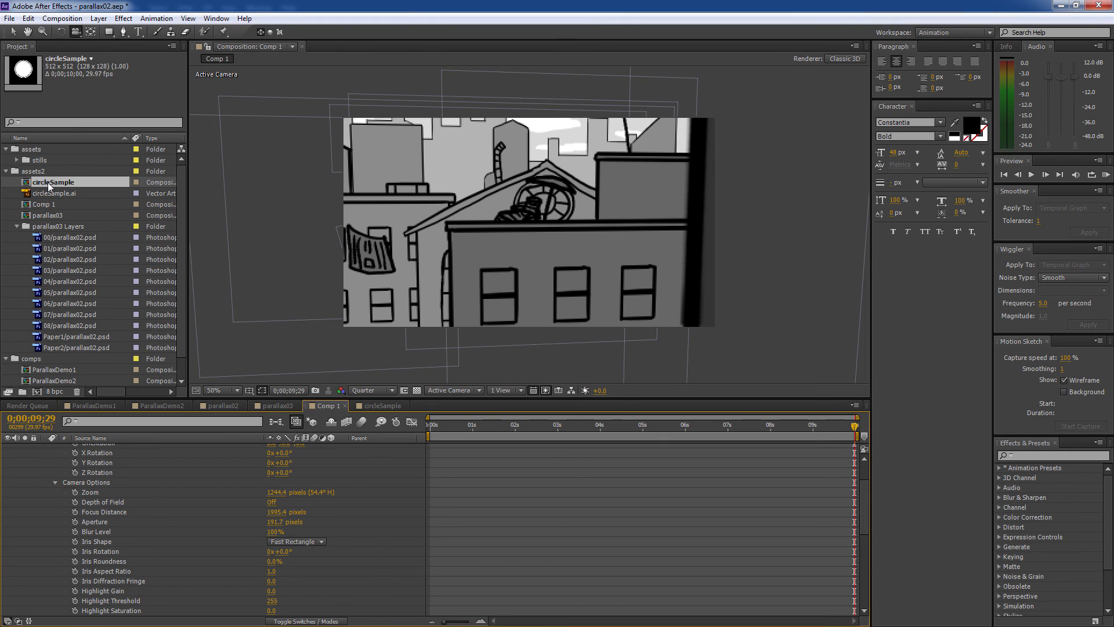
- Inspect the dimensions of parallax02.psd layer files 00 through 08 in the Project panel
click(70, 237)
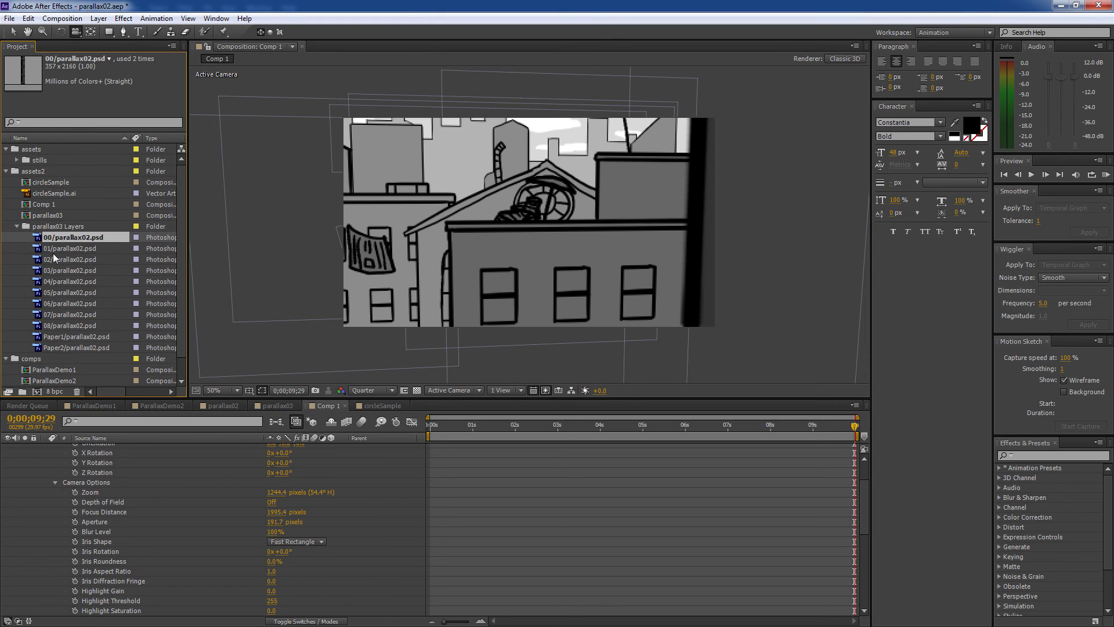
click(66, 249)
click(65, 237)
key(Down)
key(Down)
key(Down)
key(Down)
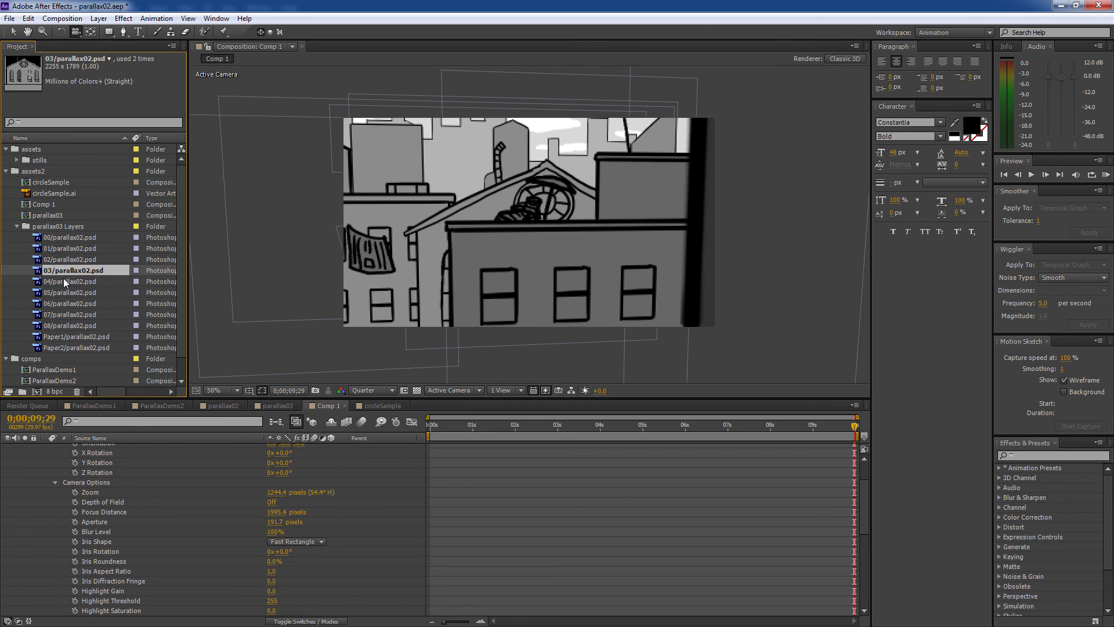
click(67, 292)
click(68, 303)
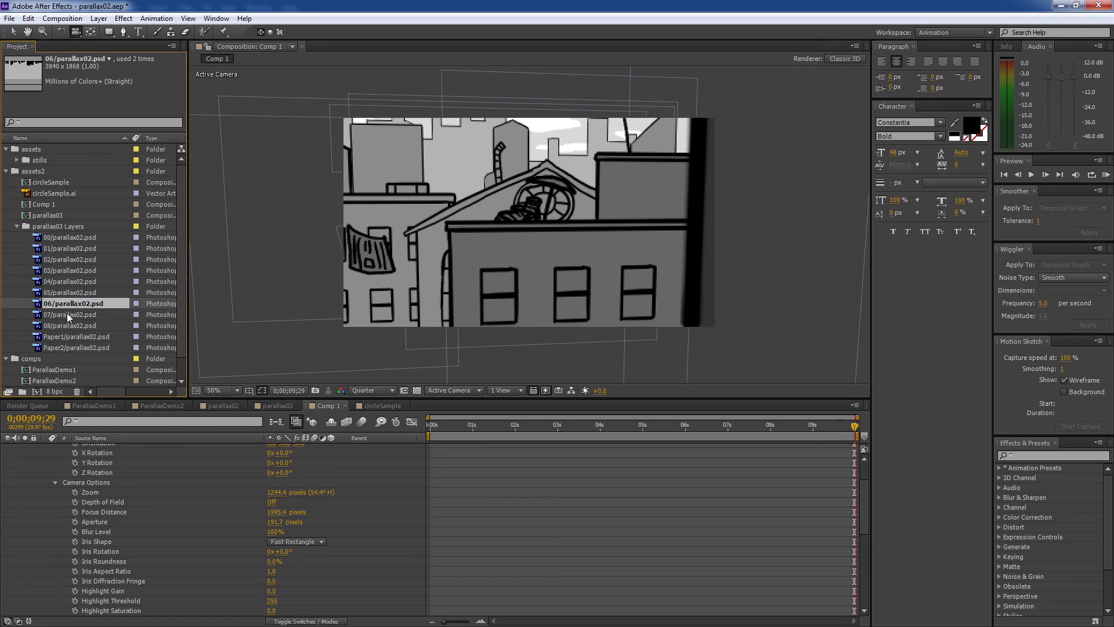
click(68, 314)
click(74, 327)
click(79, 314)
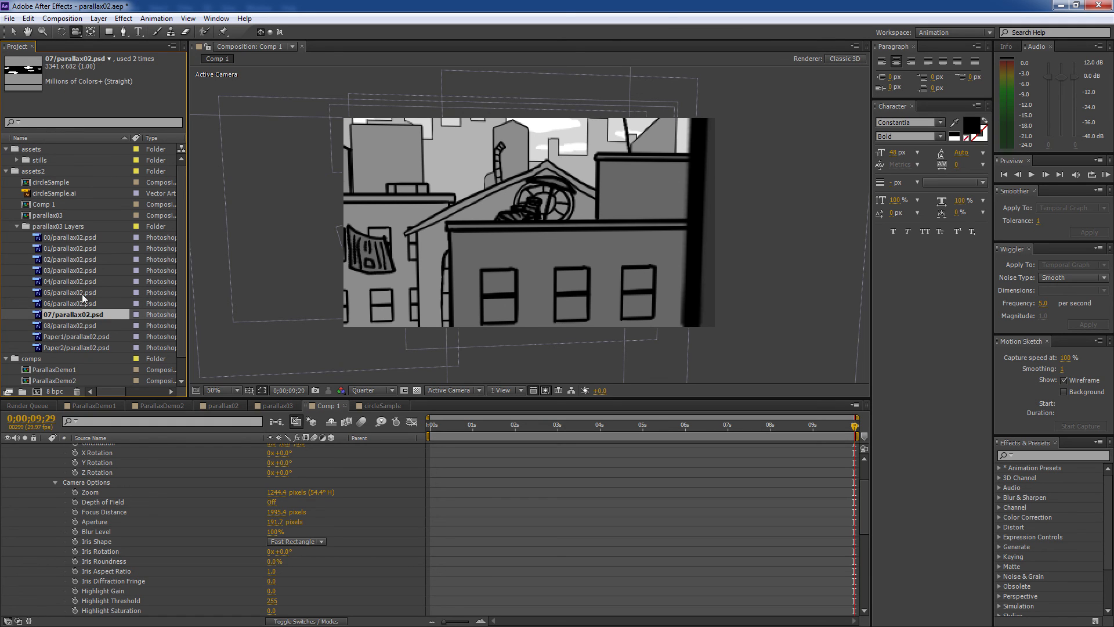
- Recheck layer files 05, 04, 03 and 08, then open the parallax03 composition
click(82, 293)
click(83, 282)
click(83, 271)
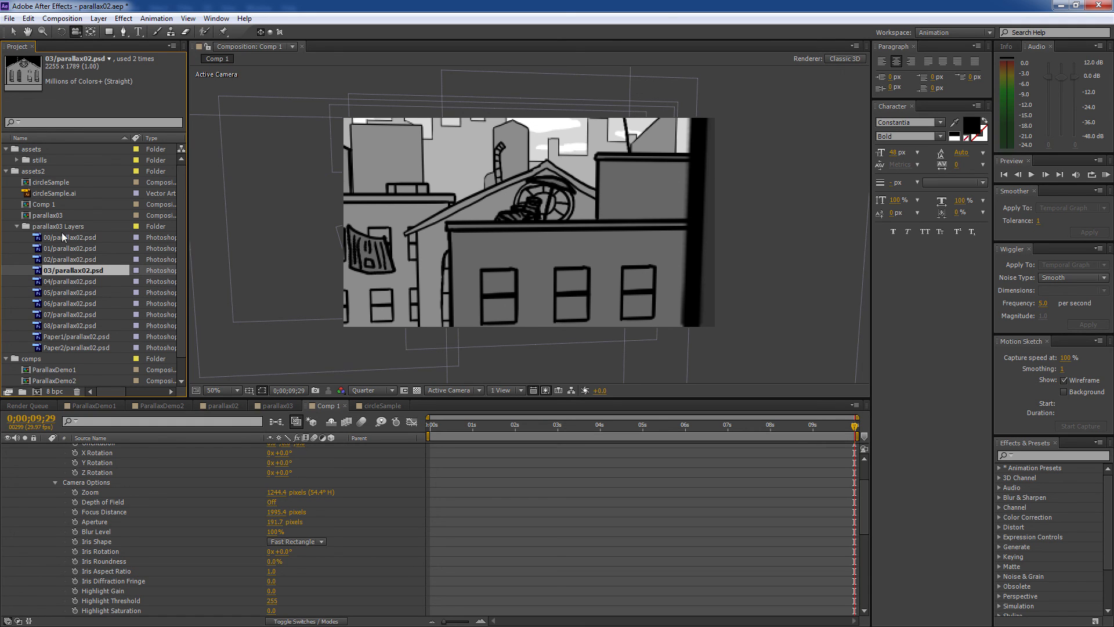
key(Up)
key(Up)
key(Up)
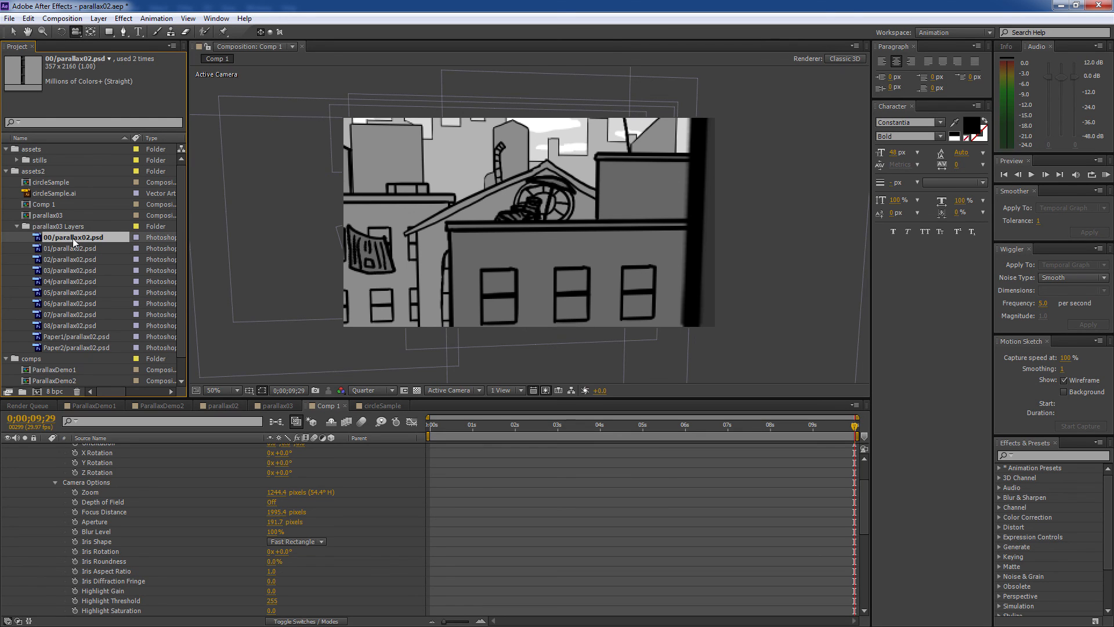
click(61, 325)
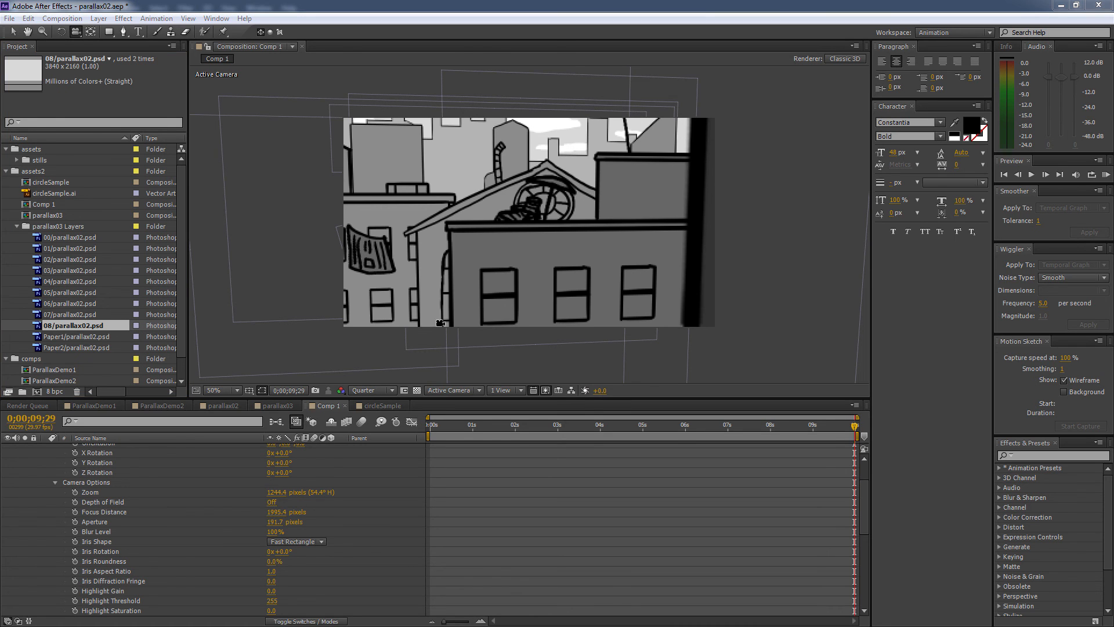
click(382, 404)
click(272, 405)
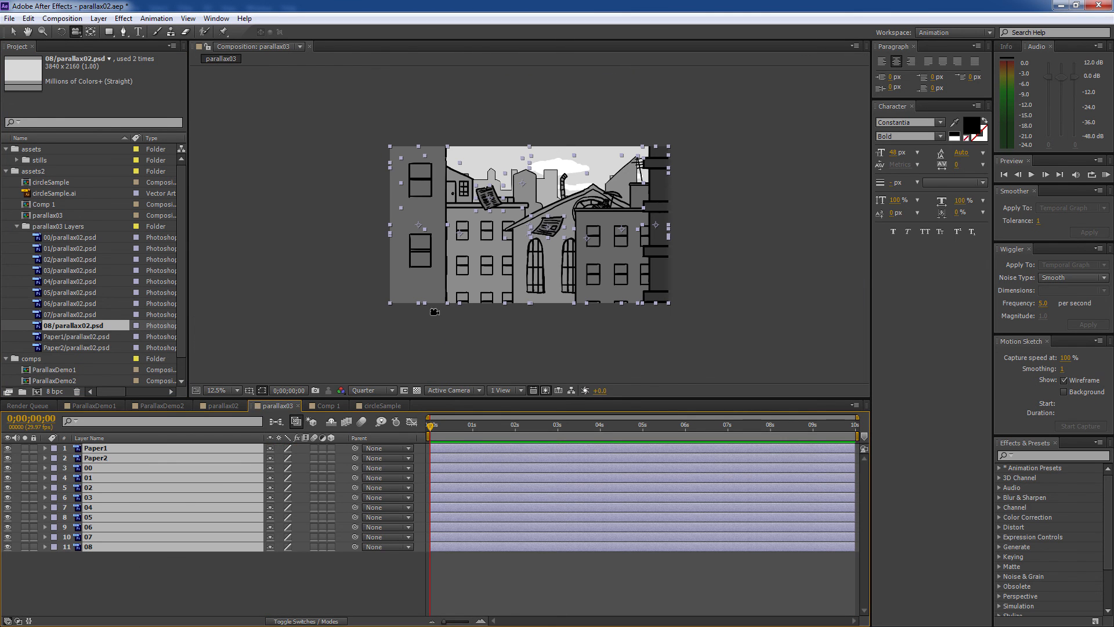
- Open ParallaxDemo2, try a 15mm lens preset on Camera 1 and orbit, then undo both
click(222, 405)
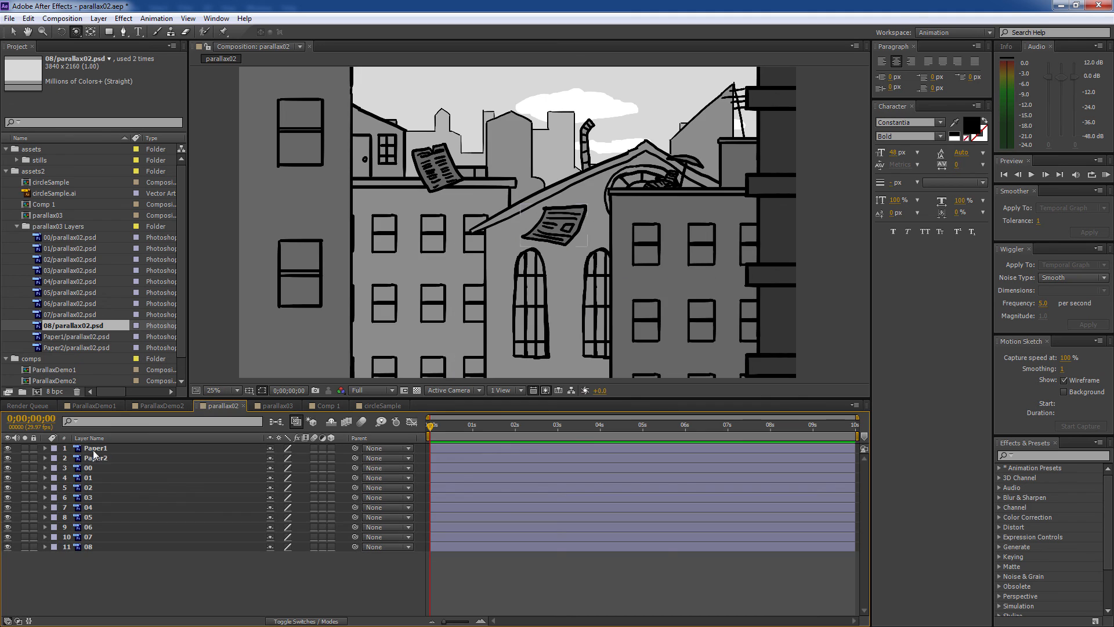
click(152, 406)
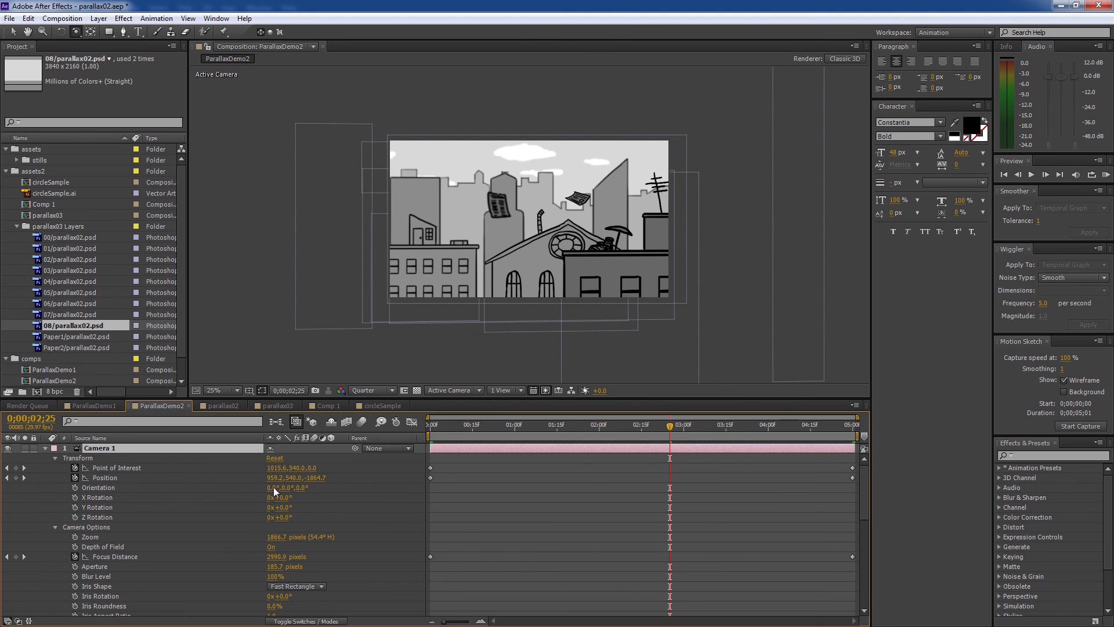
double_click(90, 447)
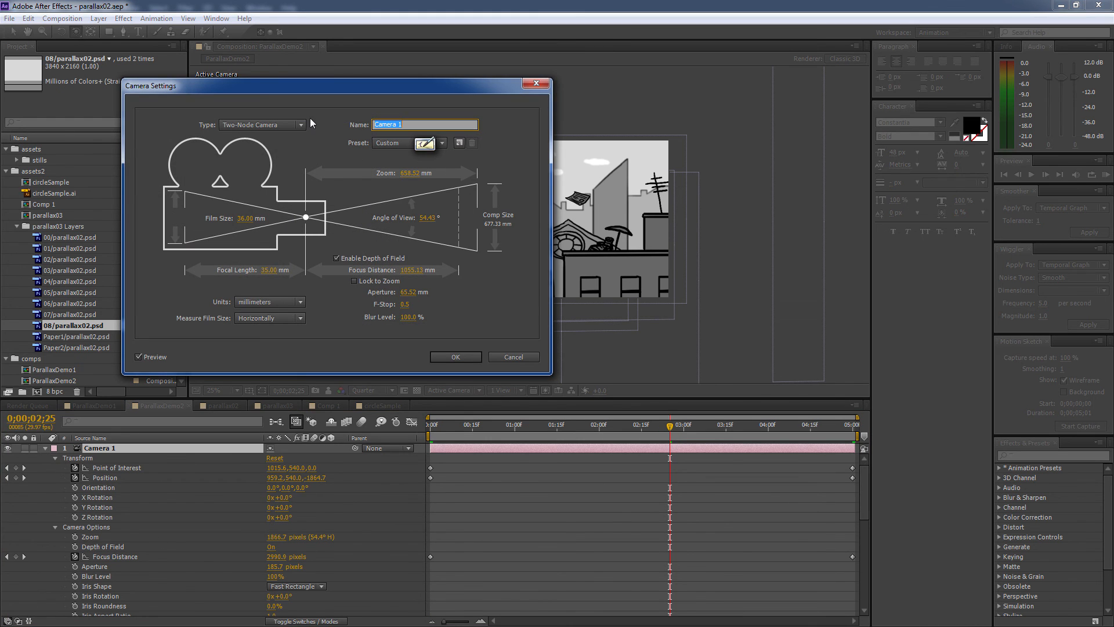
click(382, 145)
click(405, 175)
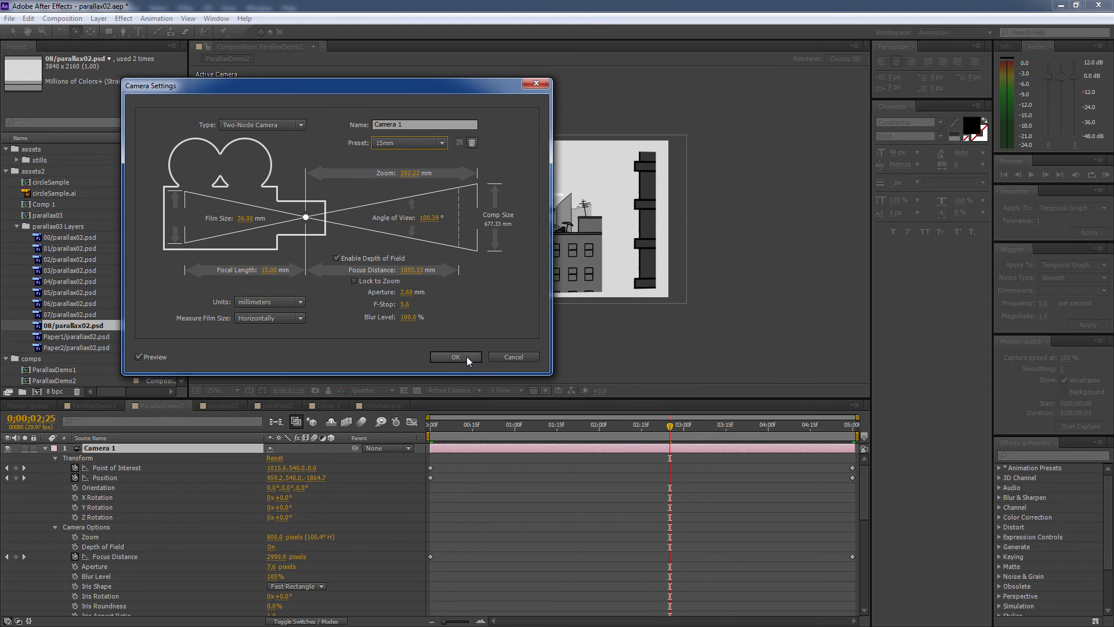
click(464, 356)
drag(532, 246, 432, 281)
key(ctrl+z)
key(ctrl+z)
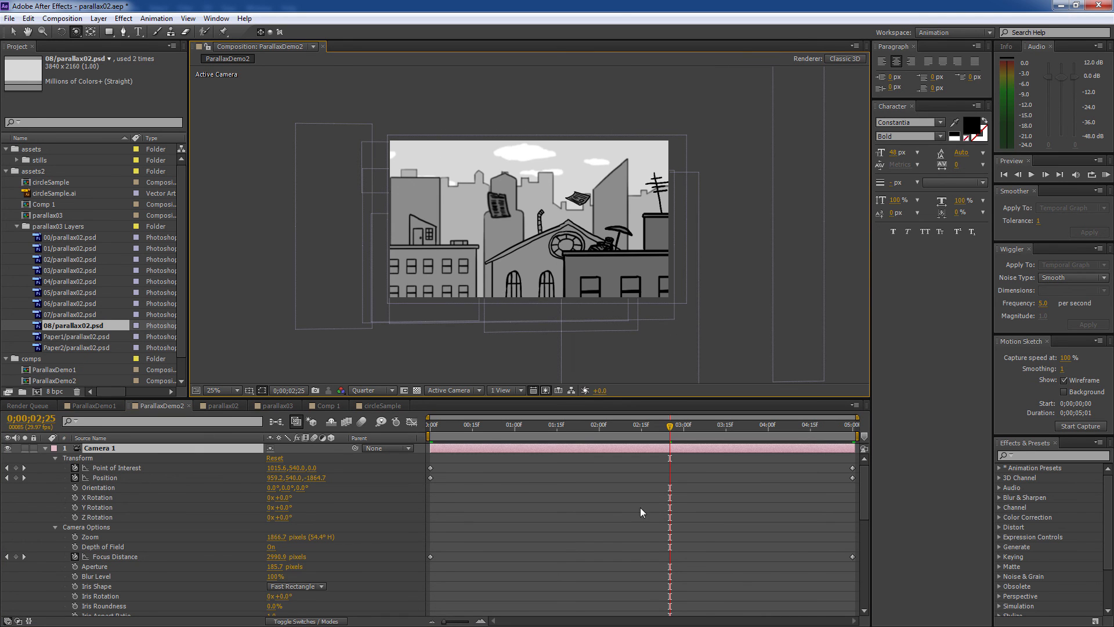